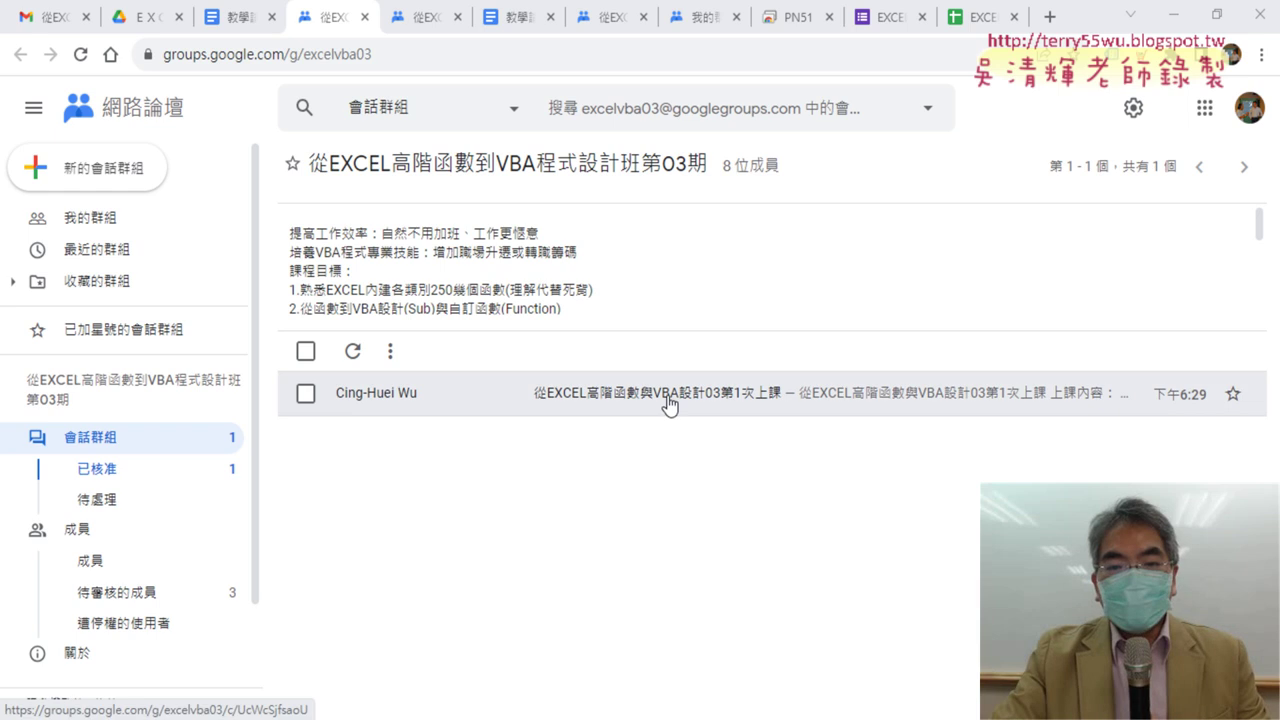
- Open the 從EXCEL高階函數與VBA設計03第1次上課 thread, highlight lesson topics 01–06 and zoom the page in
click(668, 402)
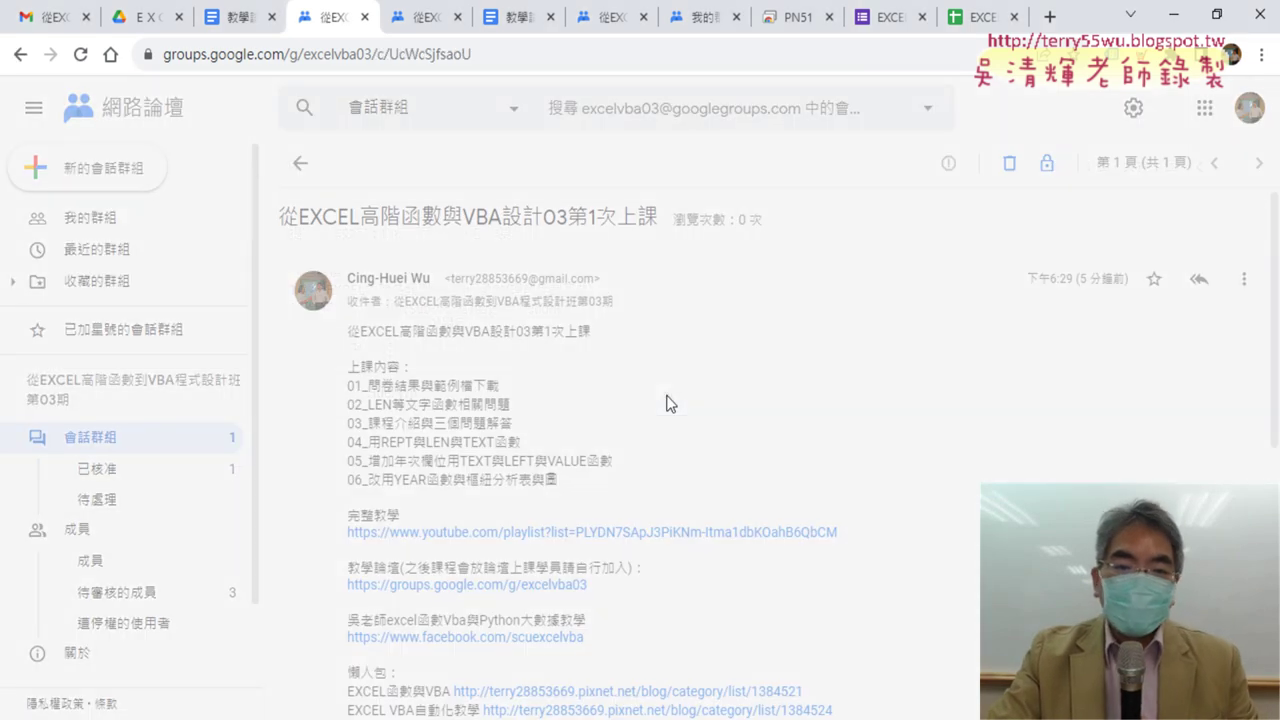
scroll(668, 402, down, 1)
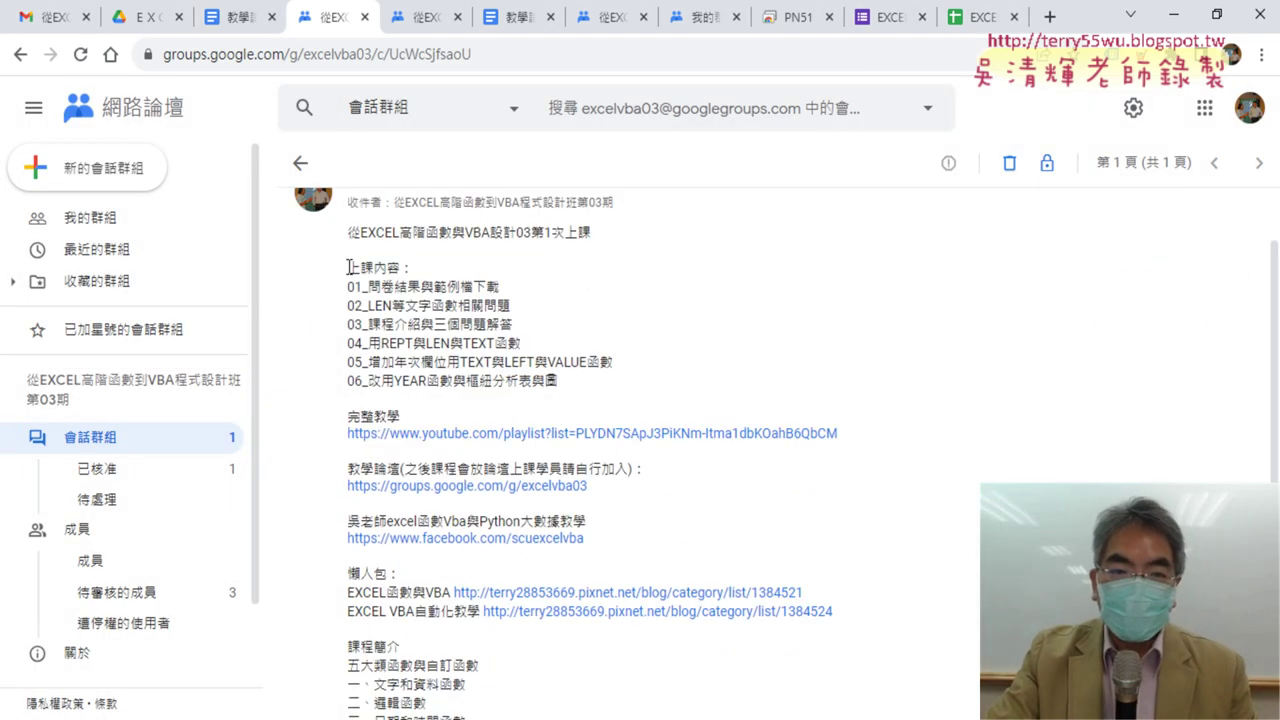
drag(349, 267, 430, 271)
click(538, 233)
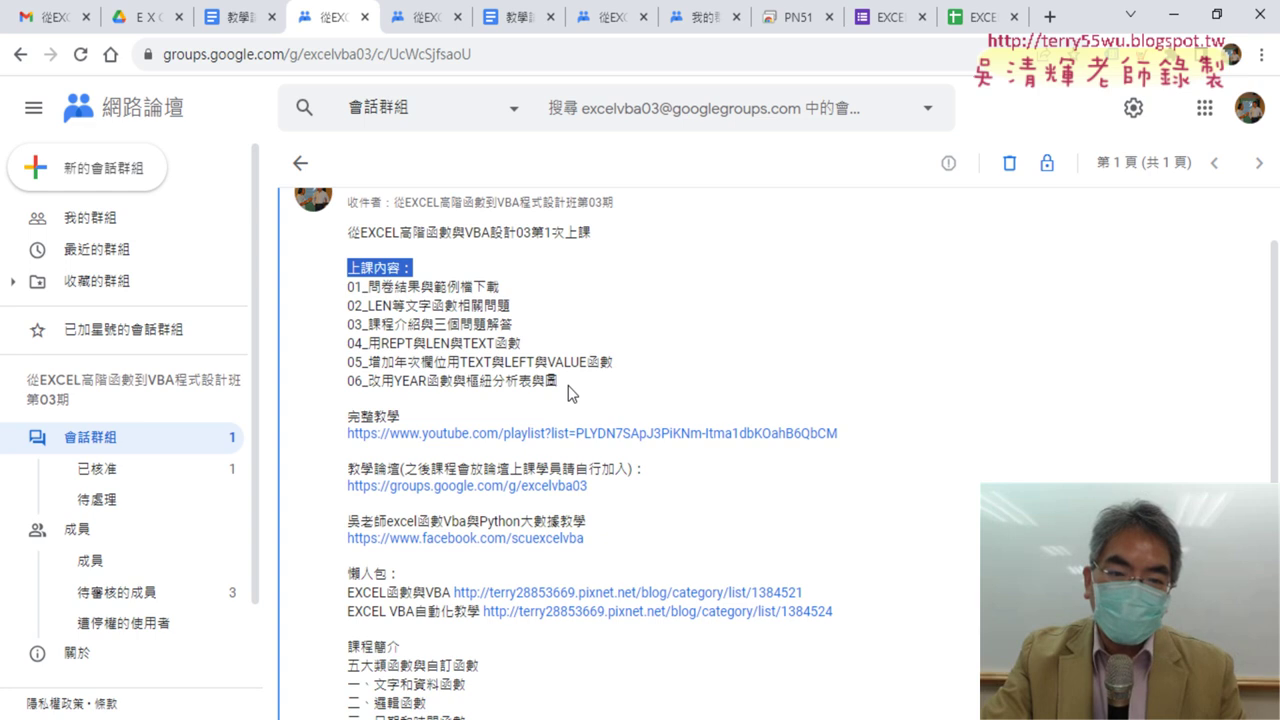
mouse_move(565, 385)
mouse_down()
mouse_move(422, 352)
mouse_move(350, 285)
mouse_up()
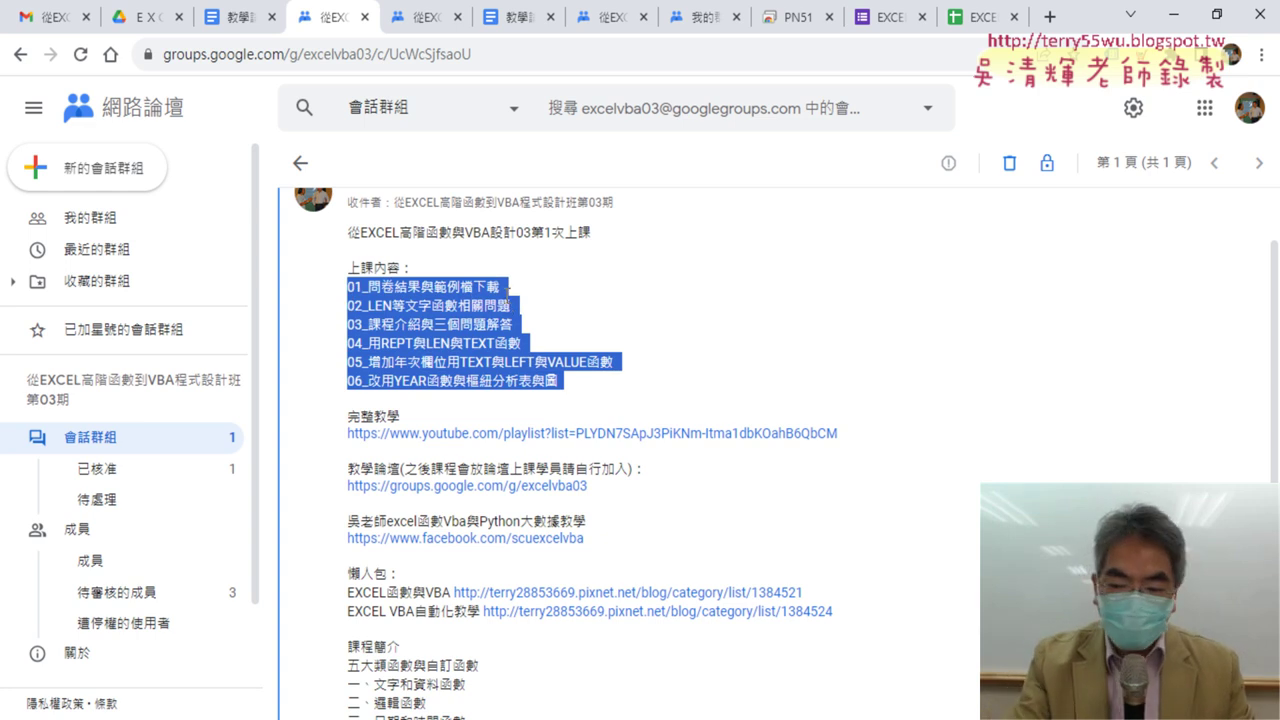
key(ctrl+plus)
key(ctrl+plus)
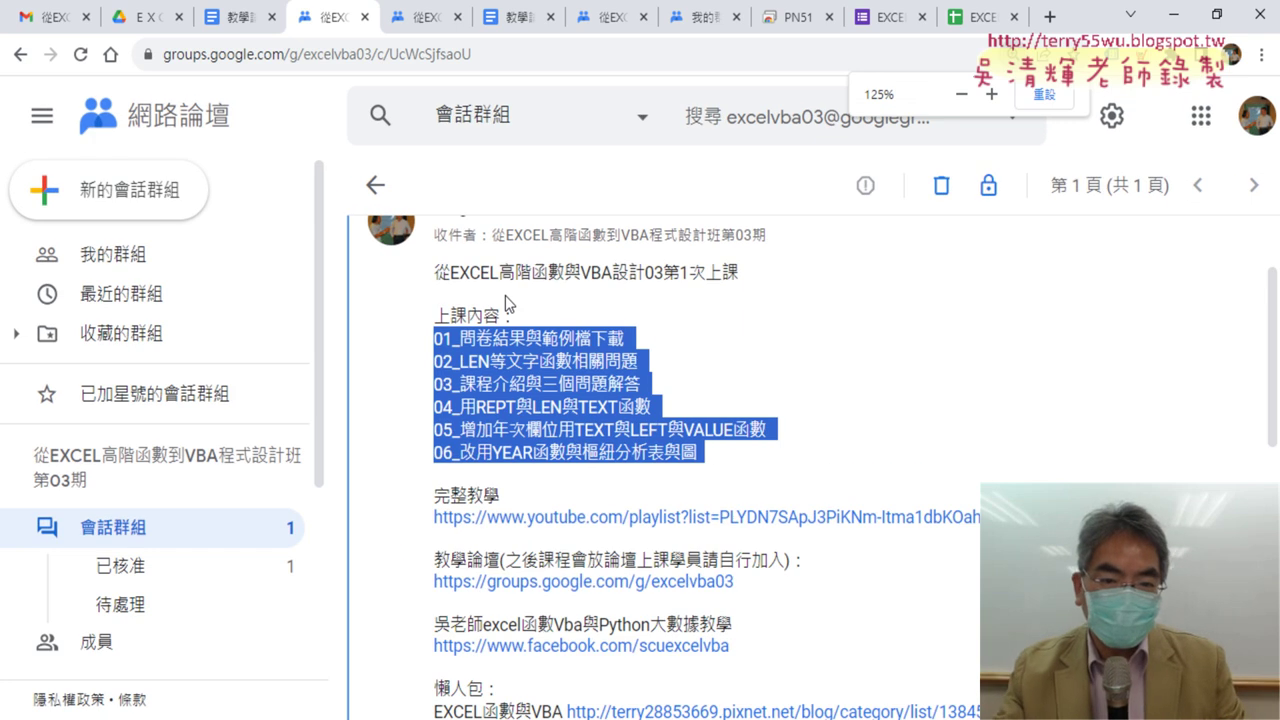
click(574, 358)
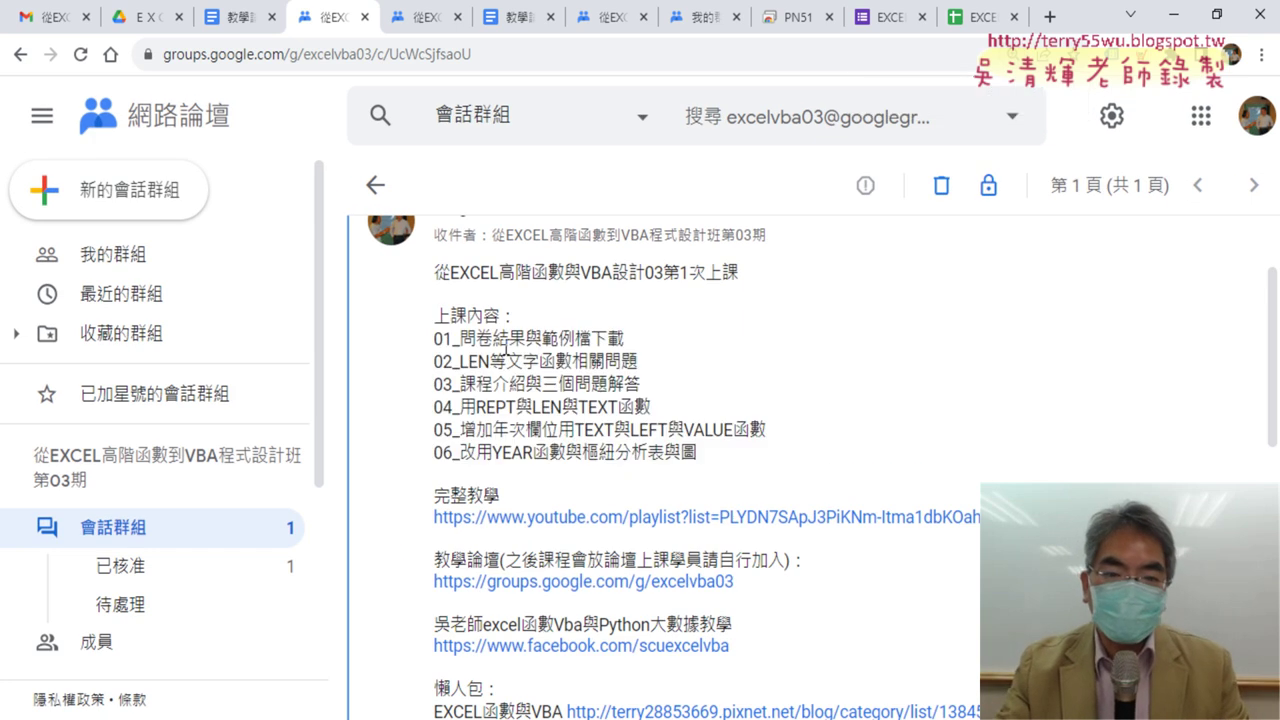
drag(461, 340, 525, 340)
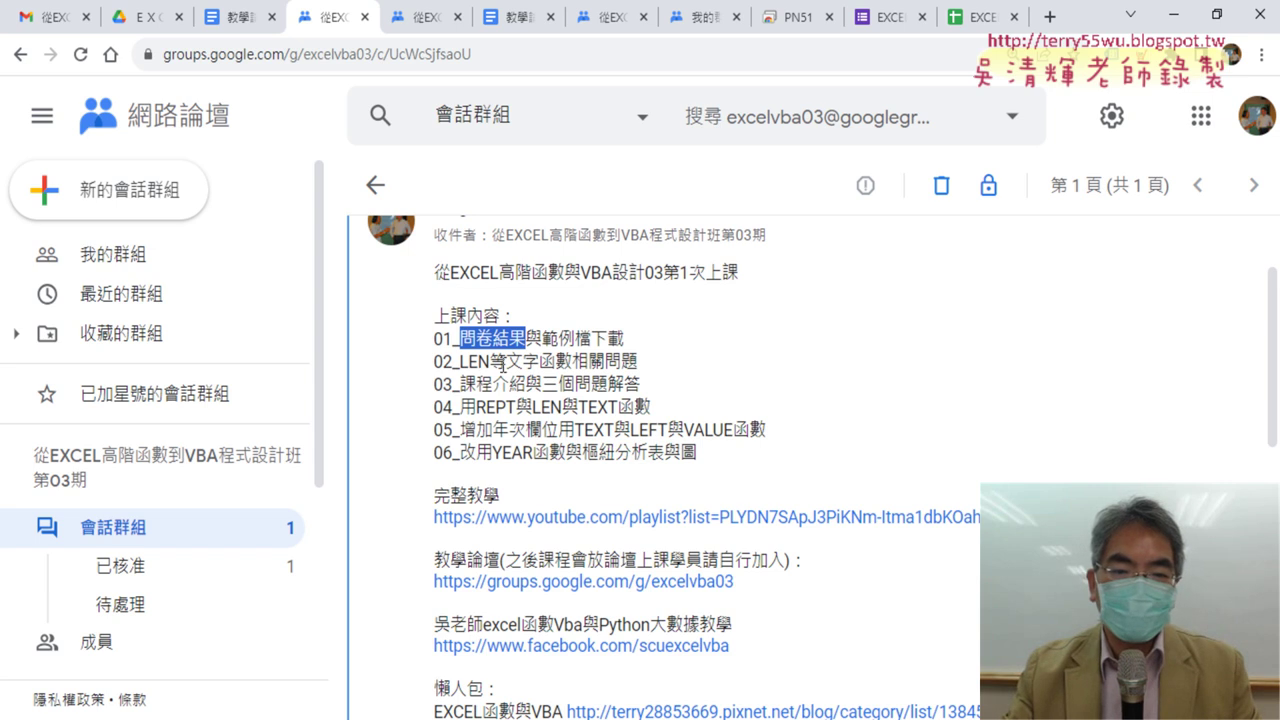
drag(505, 362, 640, 364)
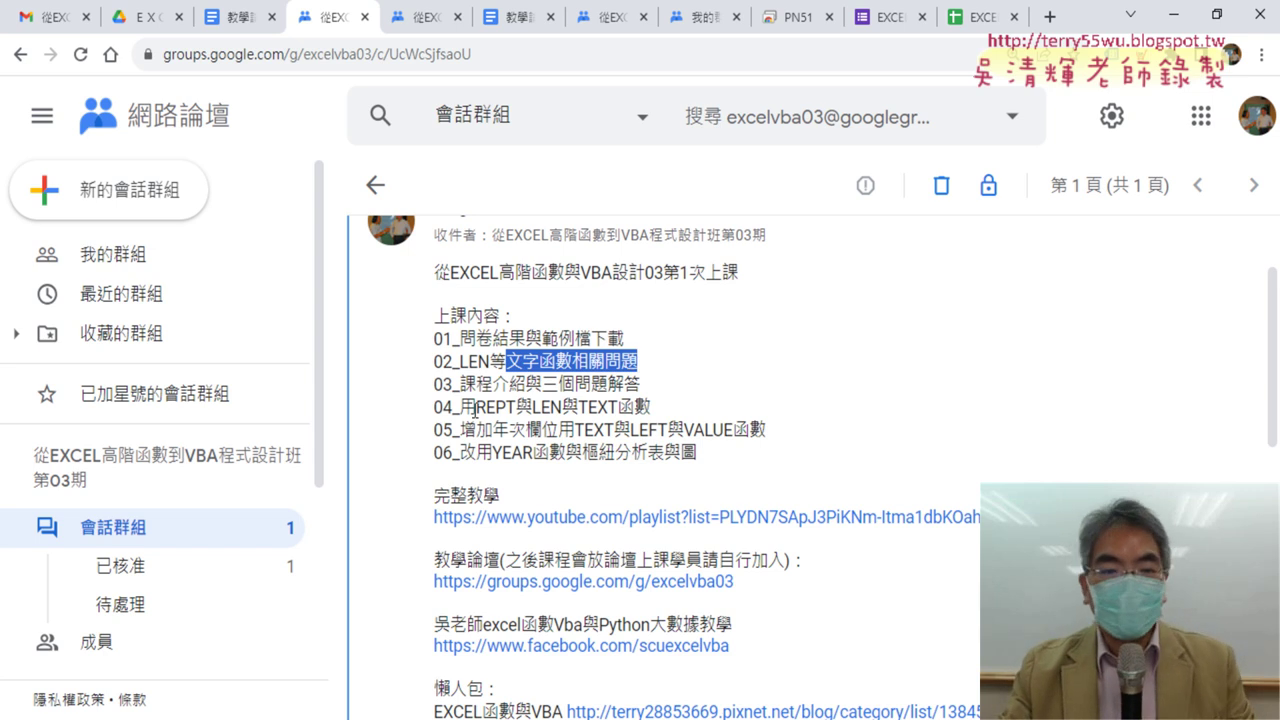
drag(474, 408, 562, 407)
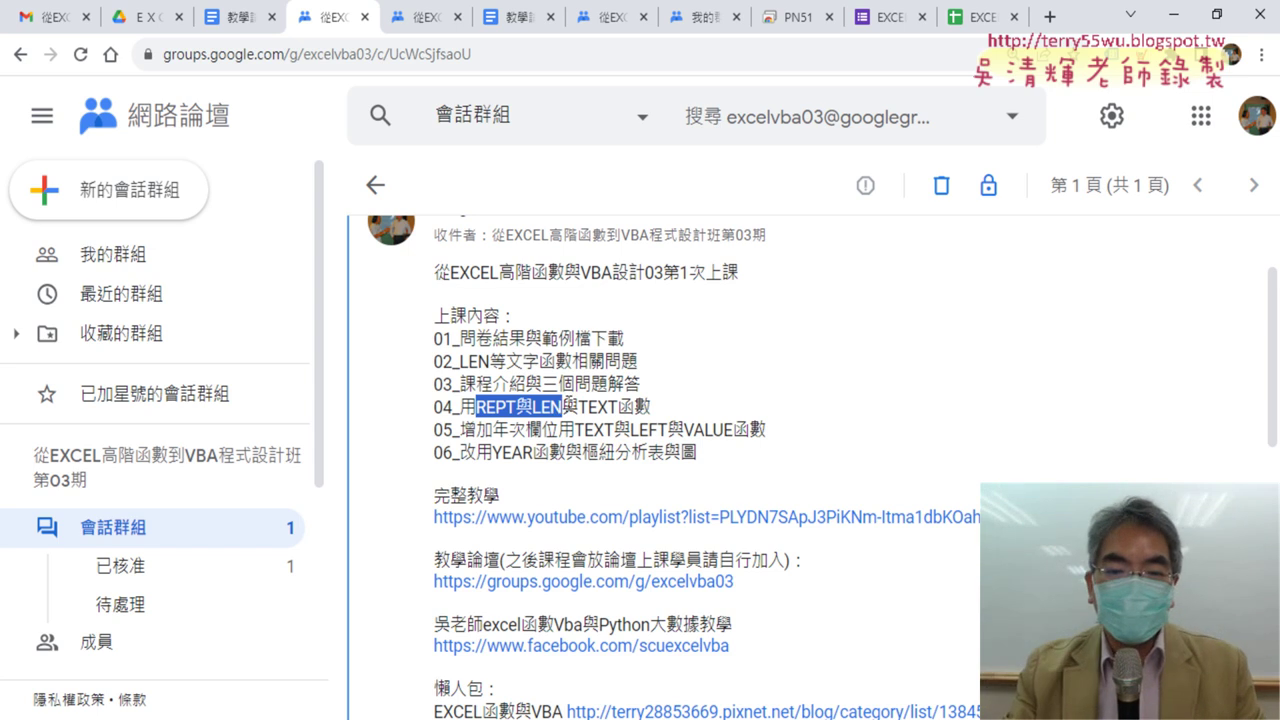
- Highlight TEXT函數 in topic 04, then open 01文字與資料函數.xls in Excel from the examples folder
drag(578, 407, 651, 407)
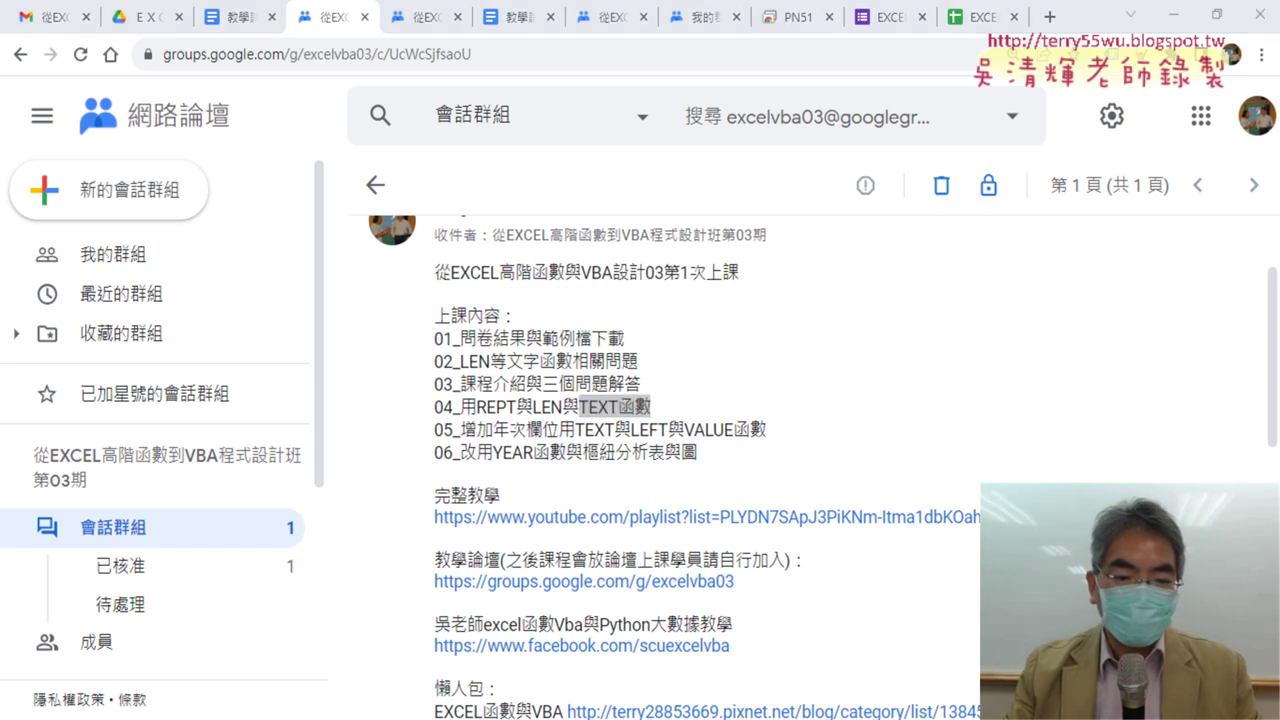
key(alt+Tab)
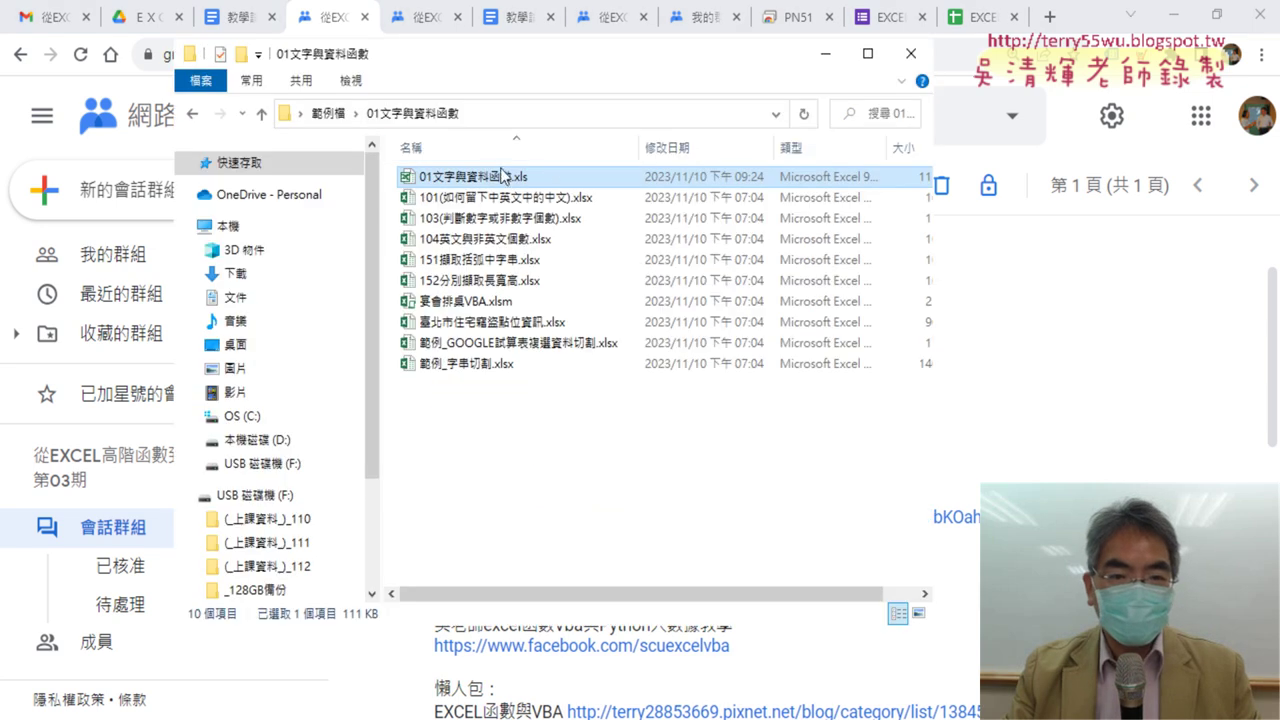
double_click(487, 180)
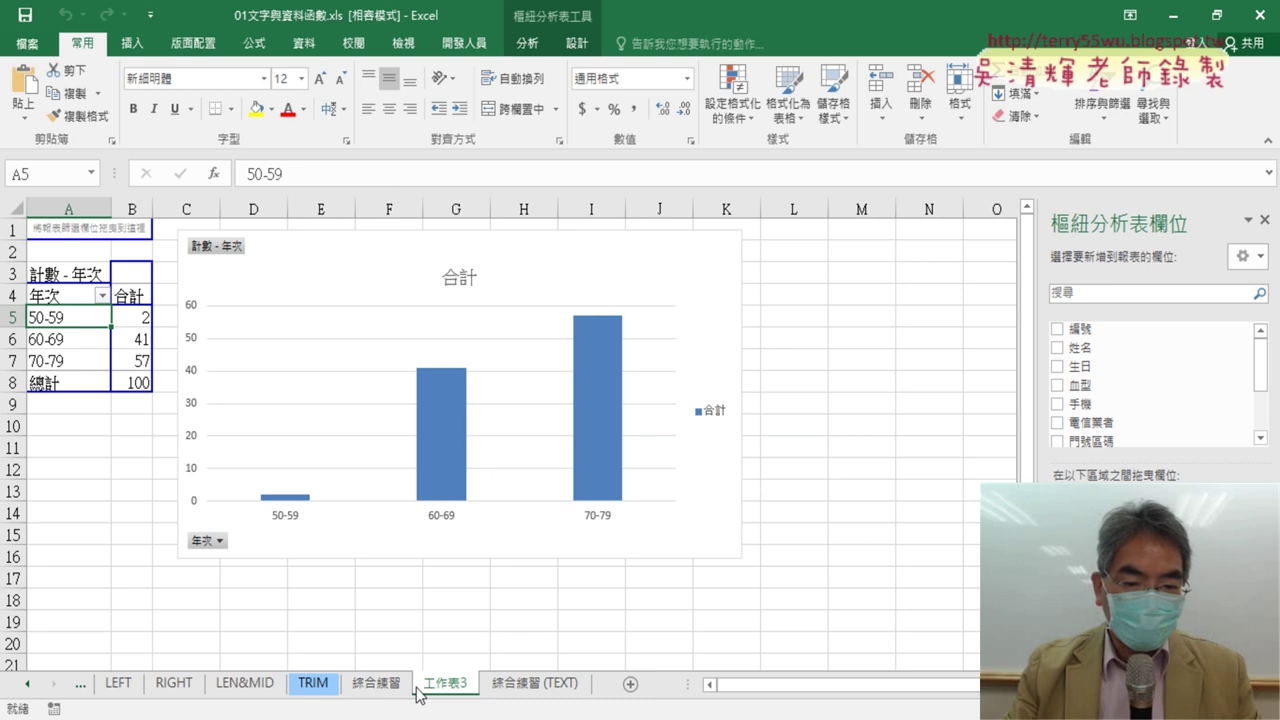
- On the 綜合練習 (TEXT) sheet, show that C2's displayed 70/9/17 is stored as 1981/9/17
click(518, 686)
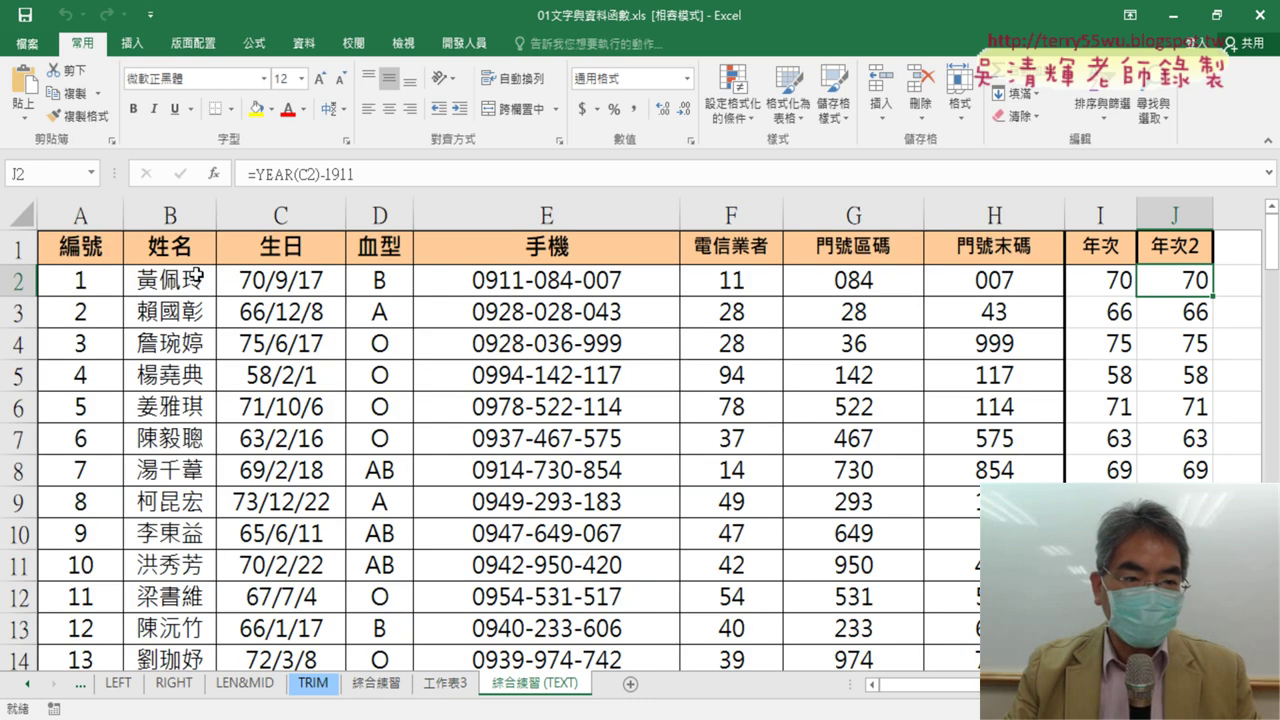
click(280, 216)
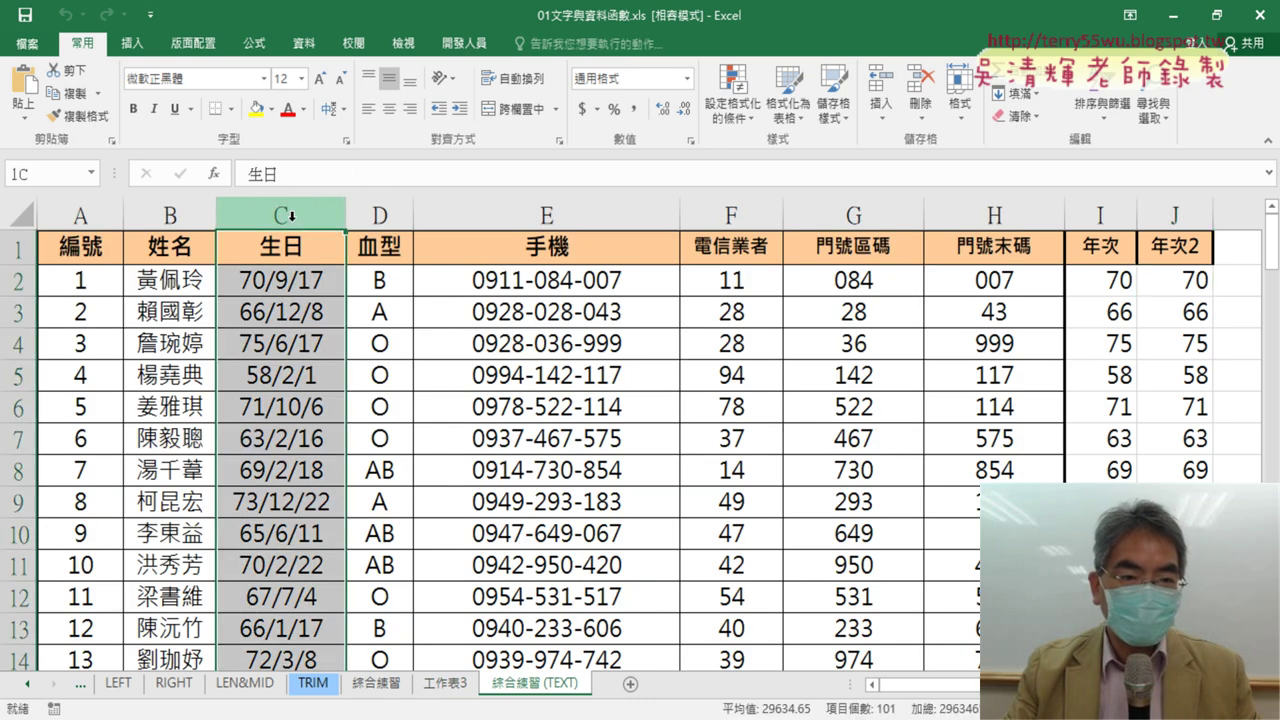
click(294, 284)
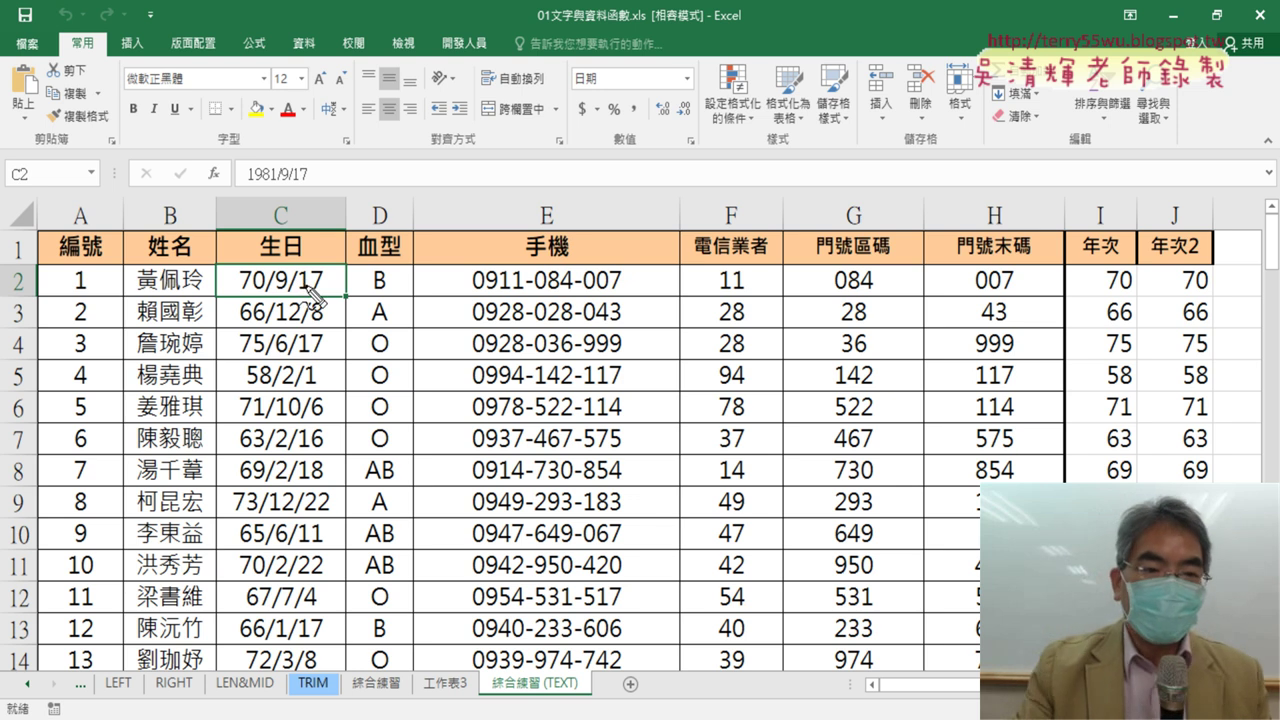
mouse_move(320, 302)
mouse_down()
mouse_move(256, 304)
mouse_move(234, 260)
mouse_move(326, 300)
mouse_up()
mouse_move(320, 195)
mouse_down()
mouse_move(265, 195)
mouse_move(240, 160)
mouse_move(300, 150)
mouse_move(322, 194)
mouse_up()
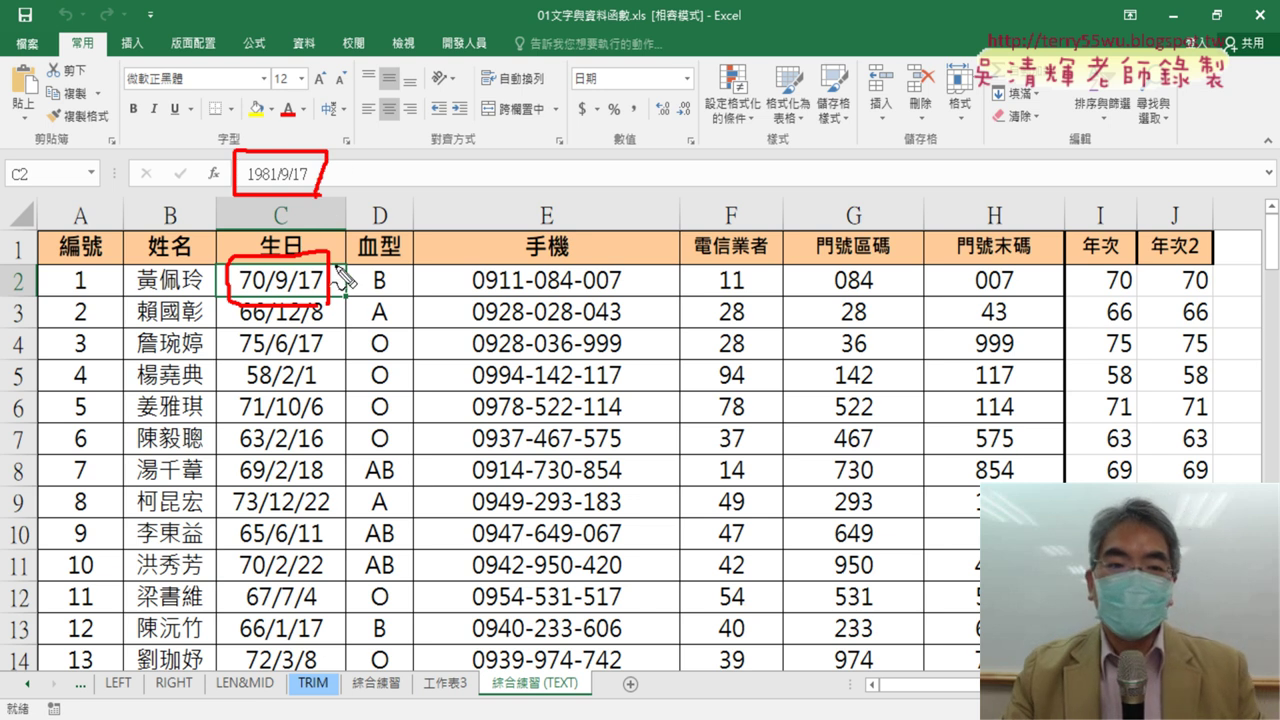
mouse_move(342, 282)
mouse_down()
mouse_move(385, 282)
mouse_move(328, 175)
mouse_move(335, 200)
mouse_move(345, 185)
mouse_up()
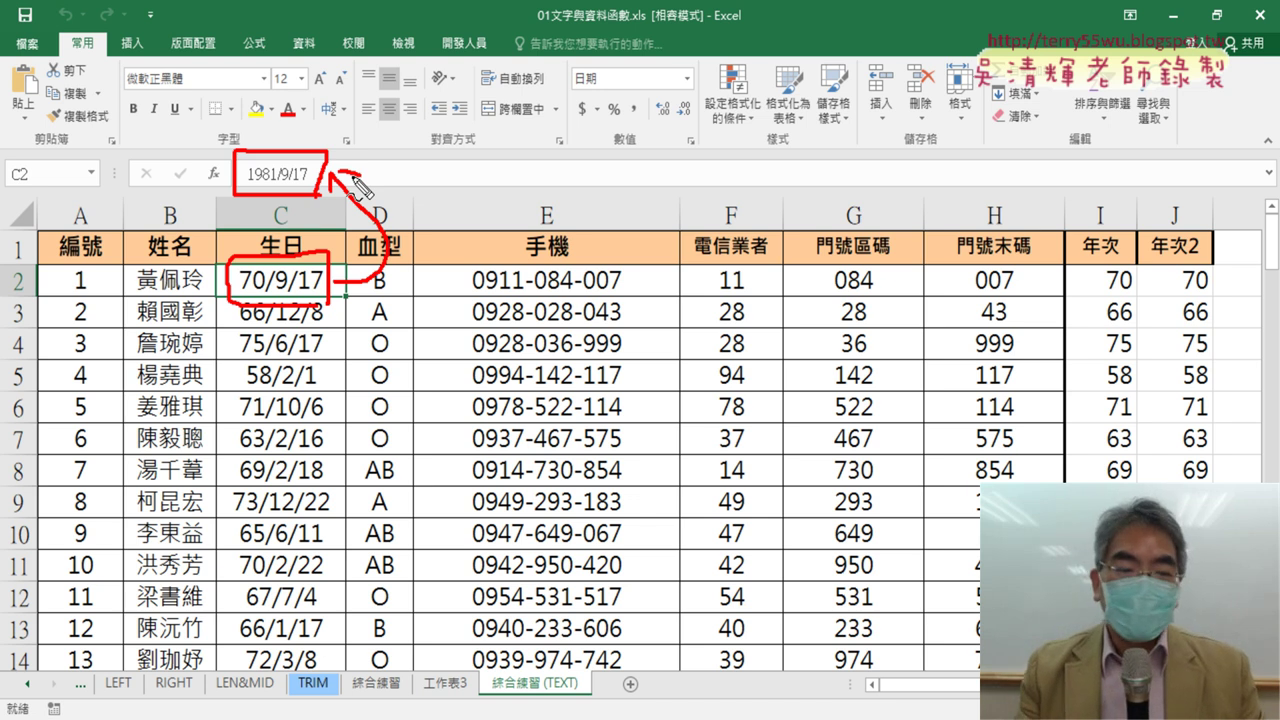
key(Escape)
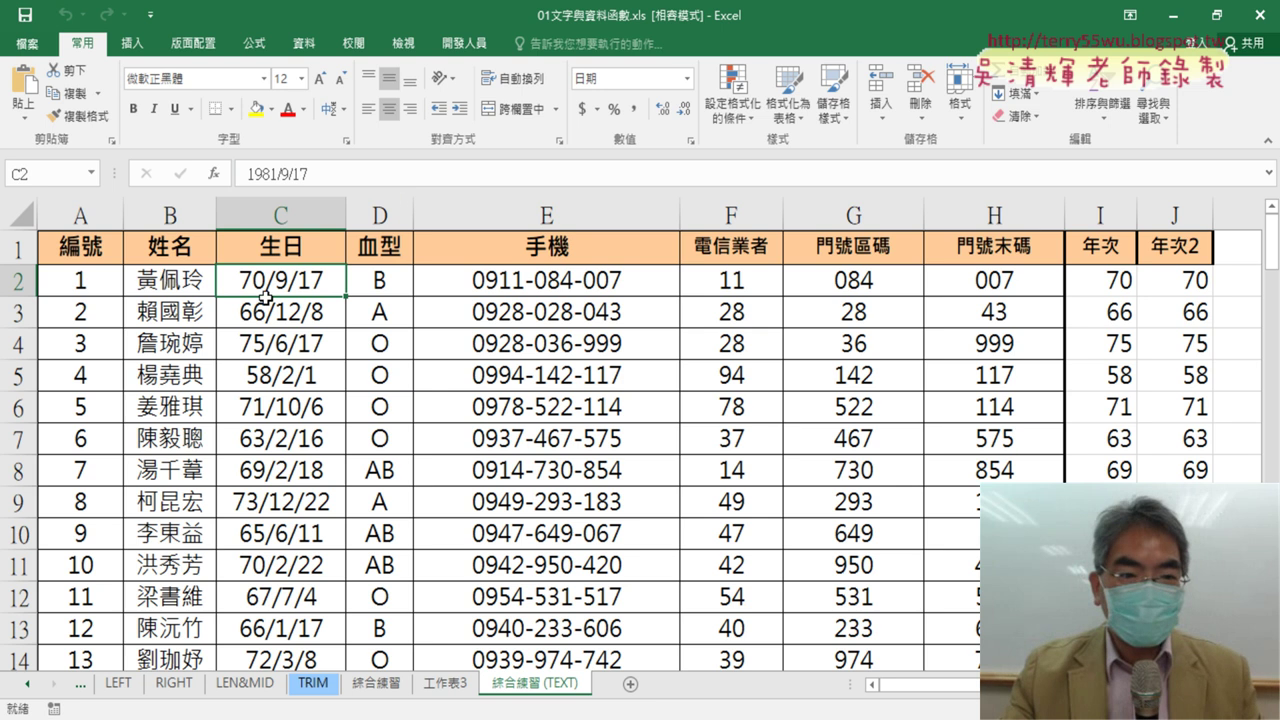
right_click(297, 293)
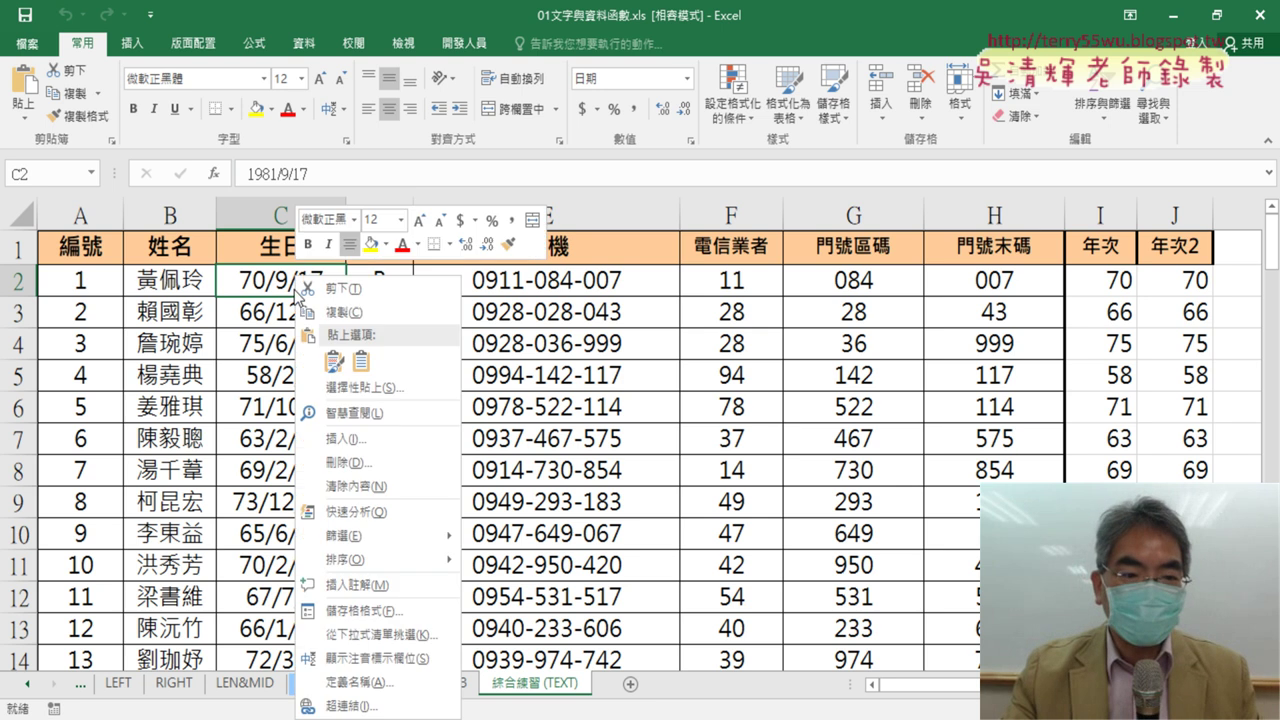
click(365, 611)
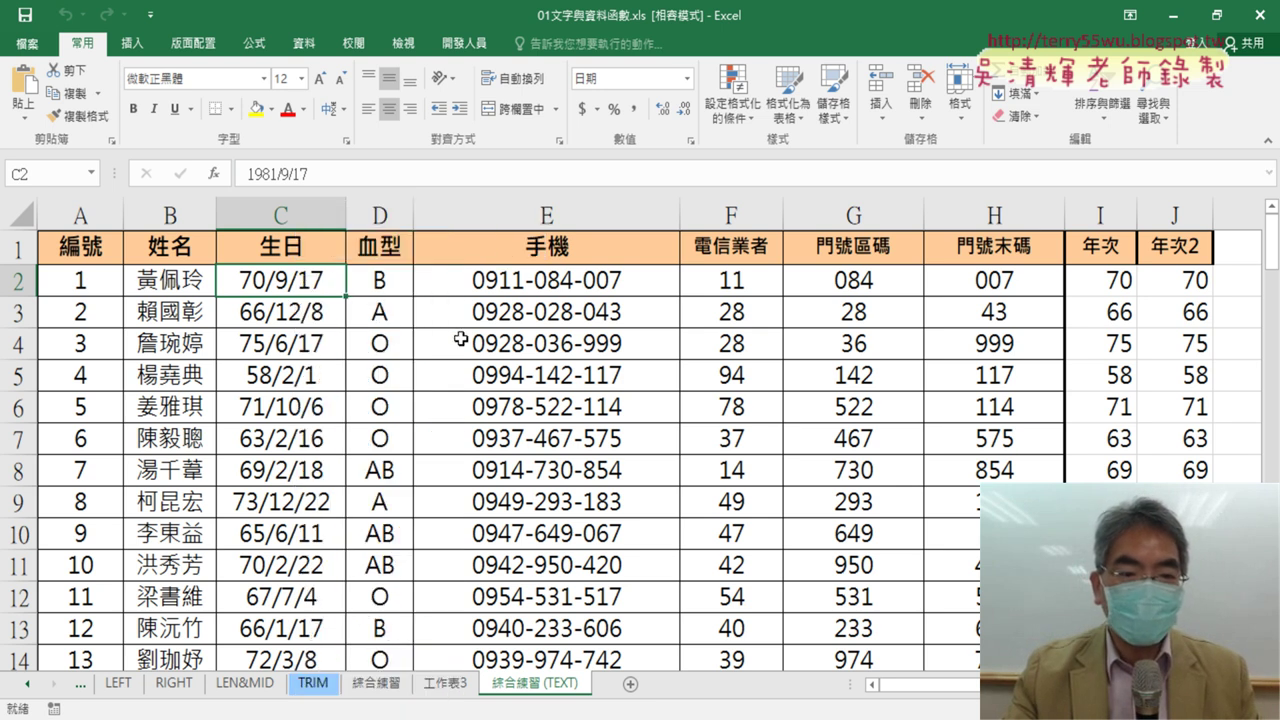
drag(452, 213, 708, 140)
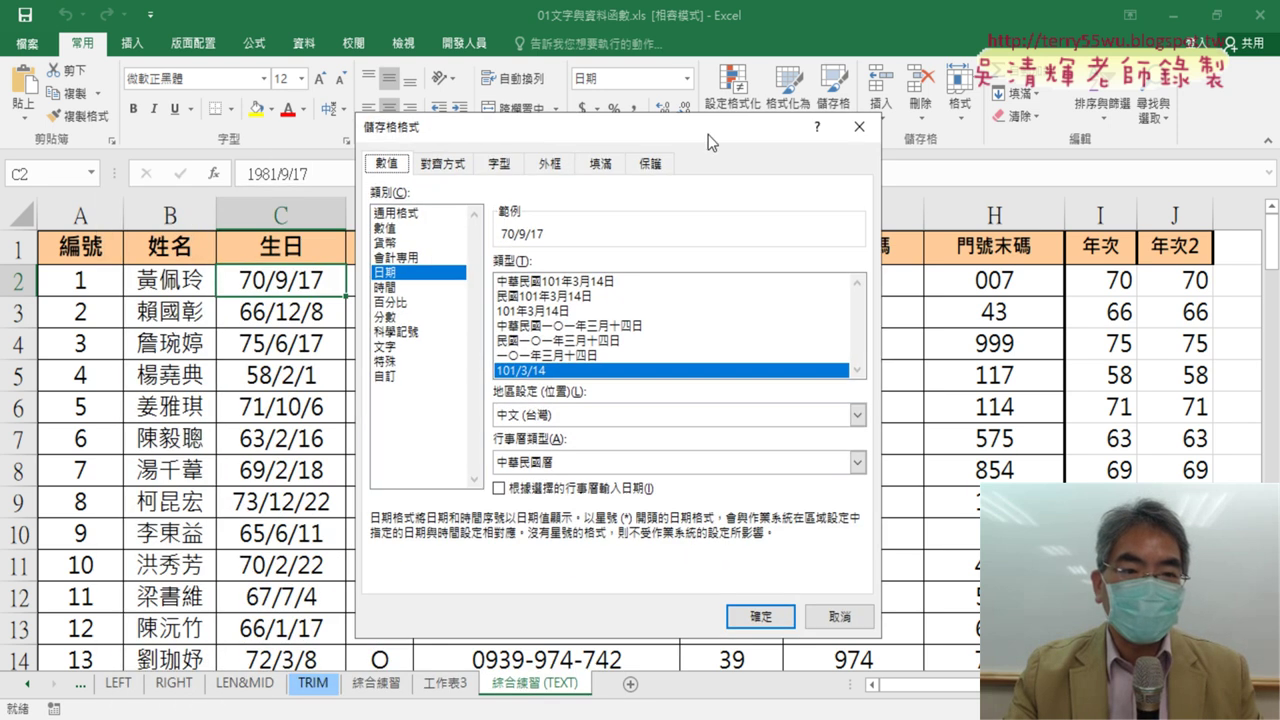
click(410, 213)
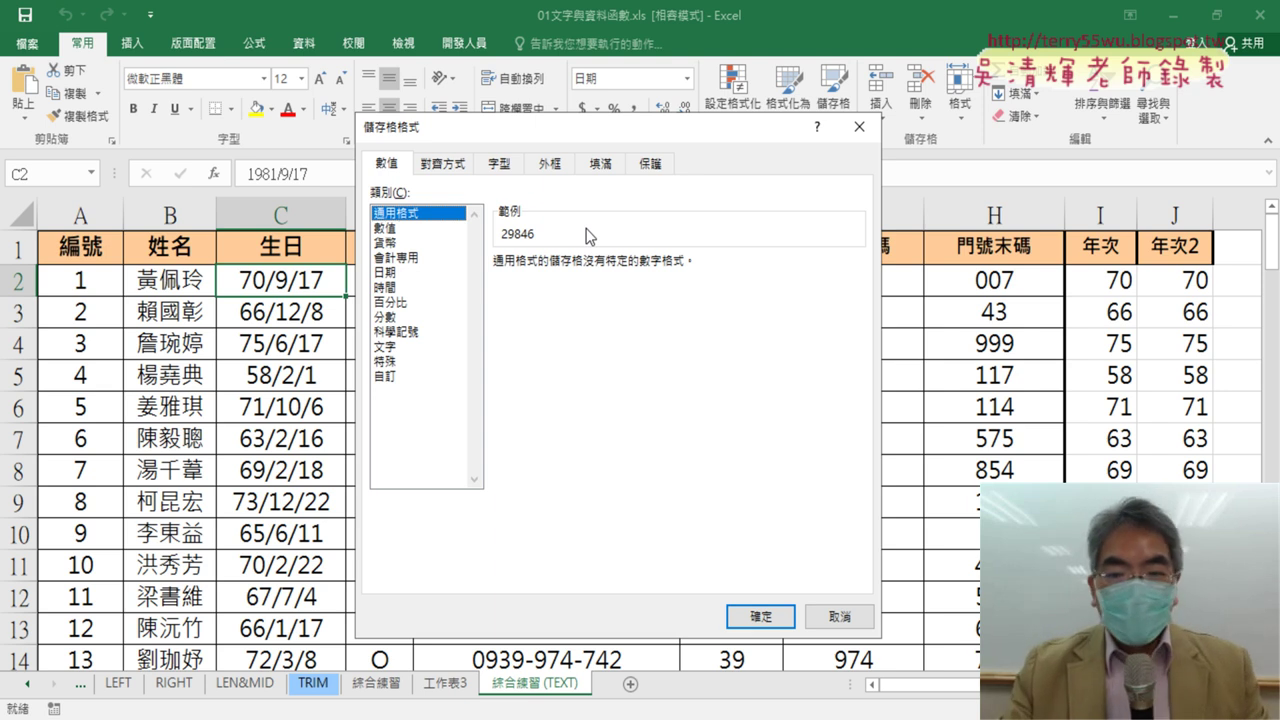
click(832, 615)
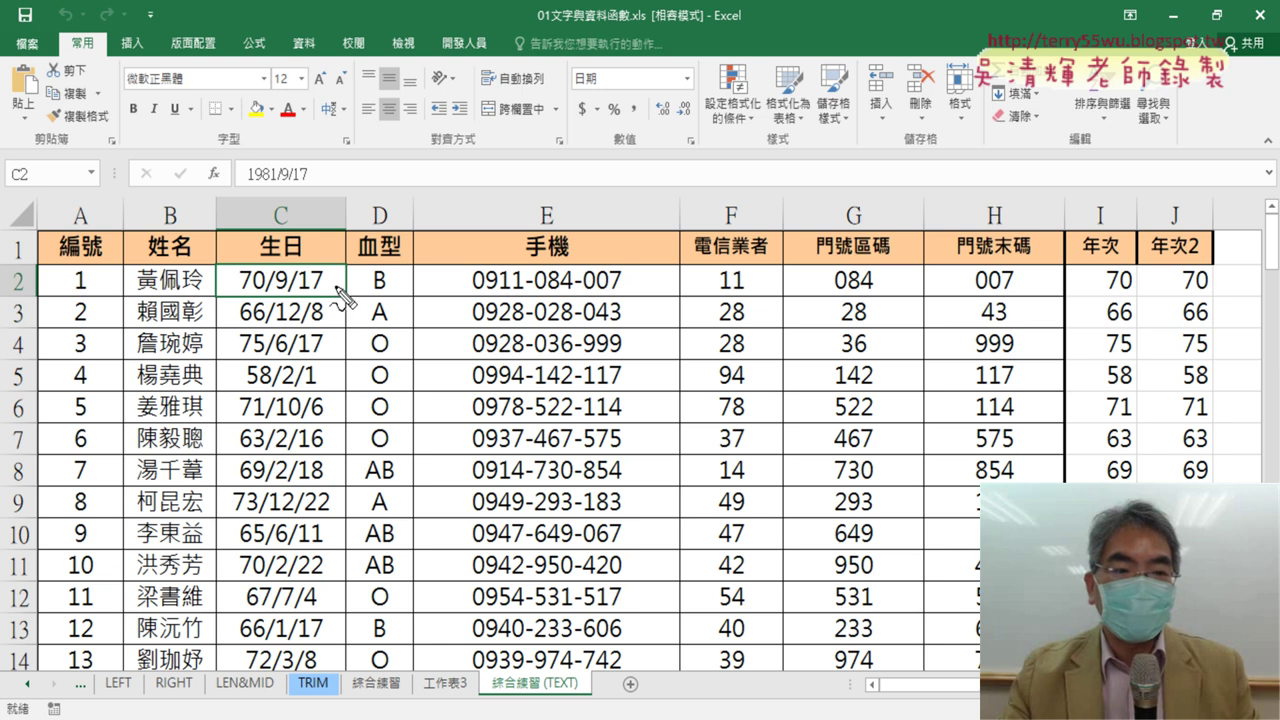
mouse_move(265, 258)
mouse_down()
mouse_move(265, 296)
mouse_move(228, 295)
mouse_up()
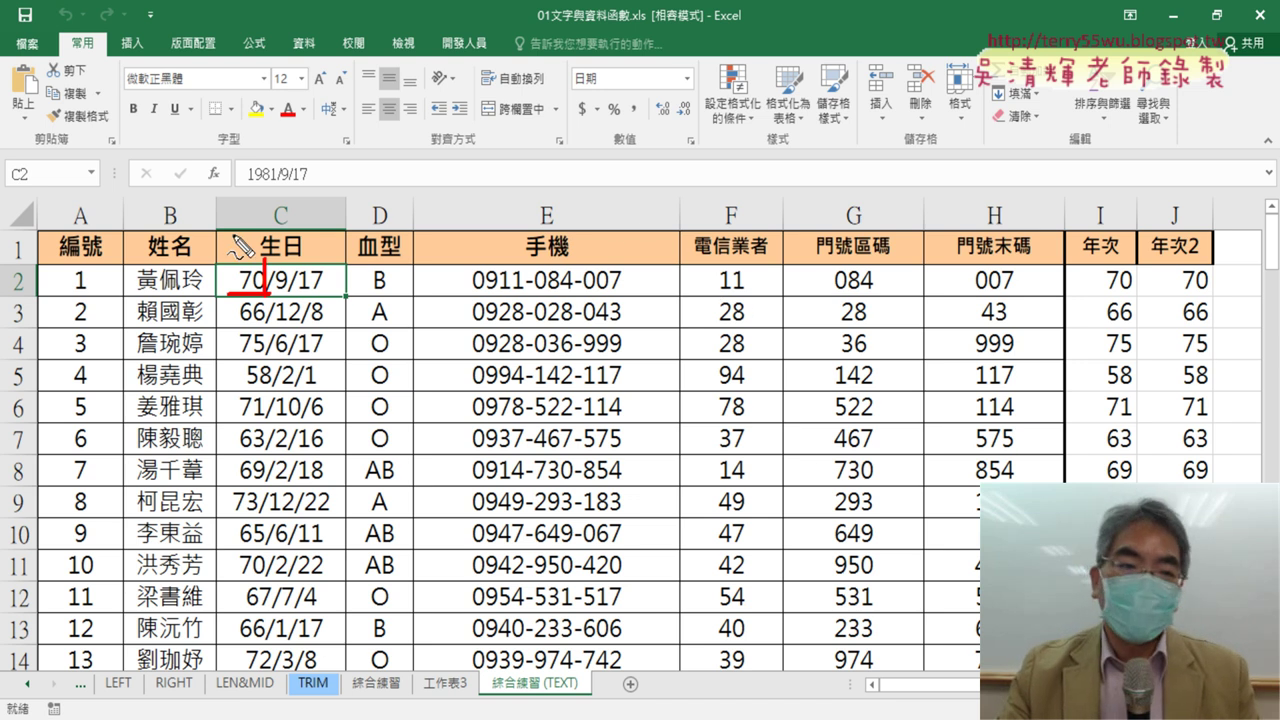
drag(1107, 295, 1133, 296)
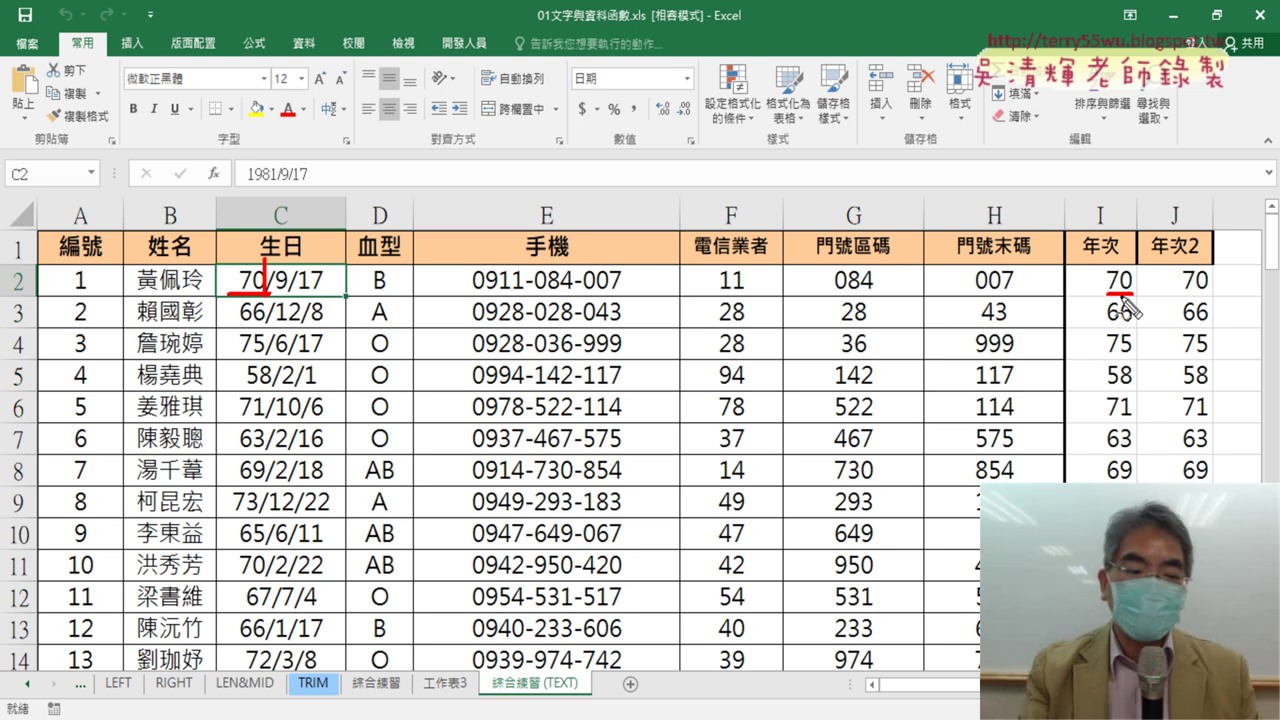
key(Escape)
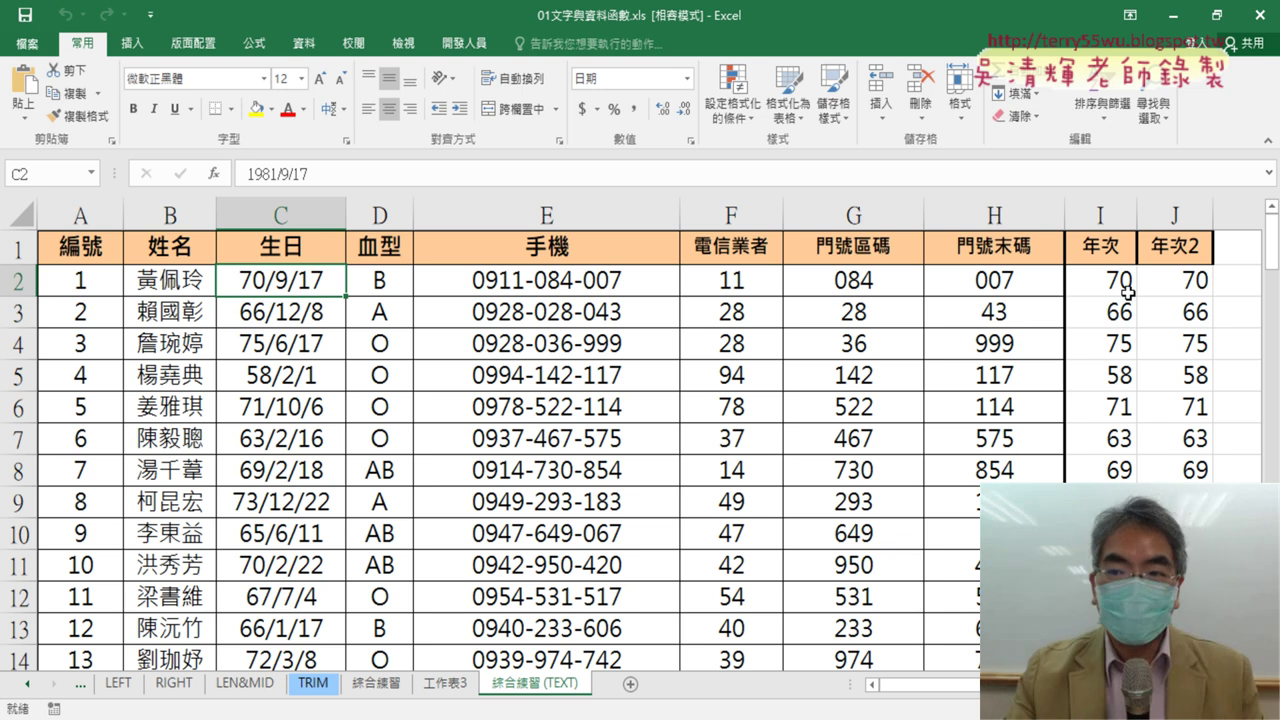
click(1116, 292)
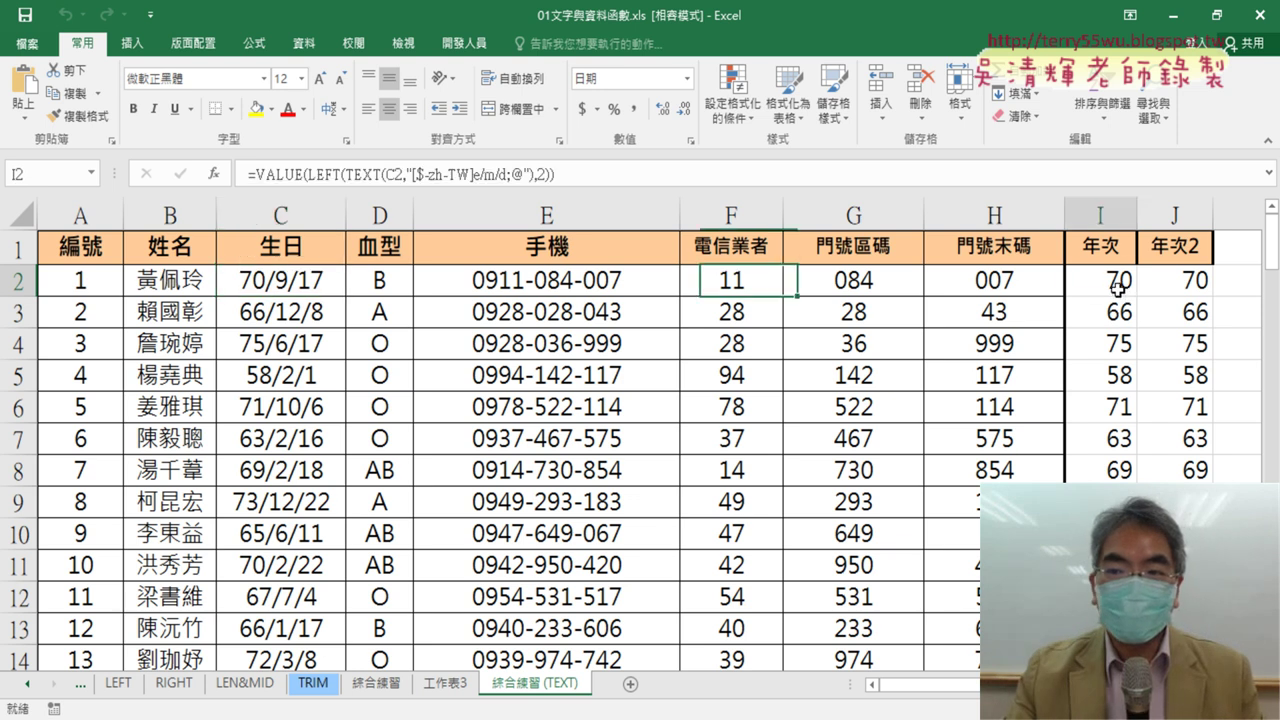
click(378, 174)
click(213, 174)
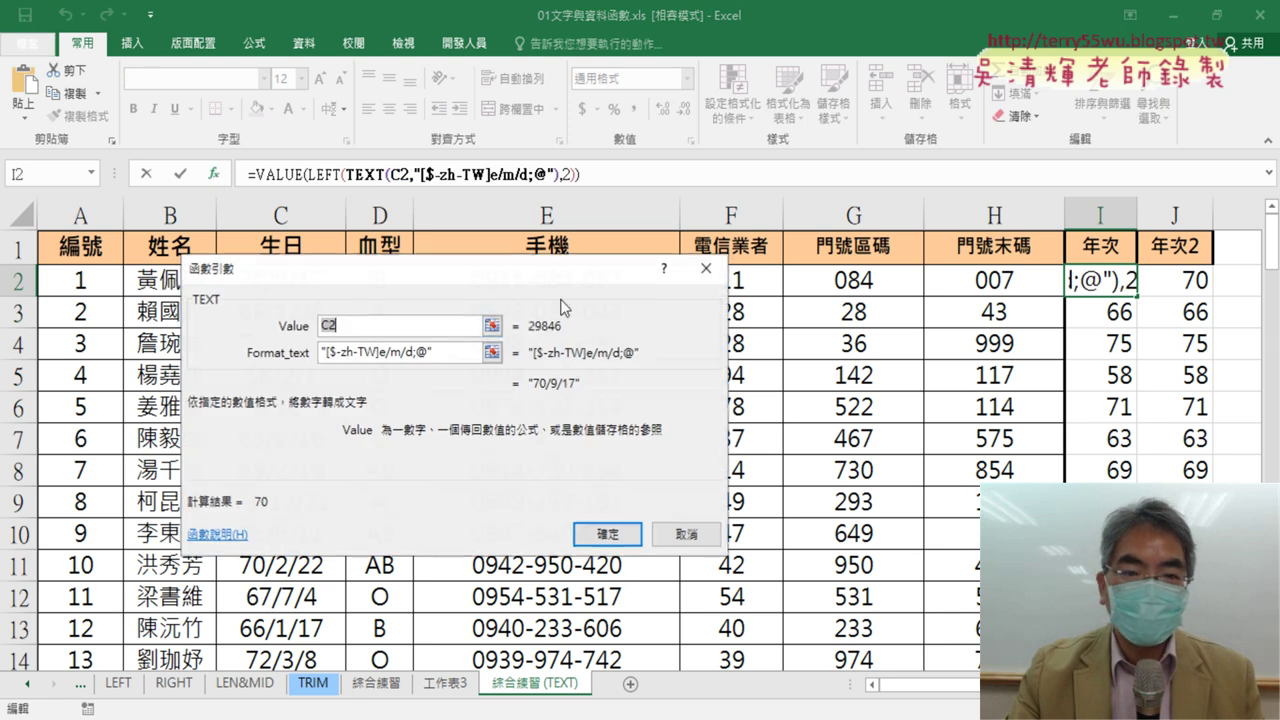
mouse_move(423, 267)
mouse_down()
mouse_move(585, 247)
mouse_move(699, 210)
mouse_up()
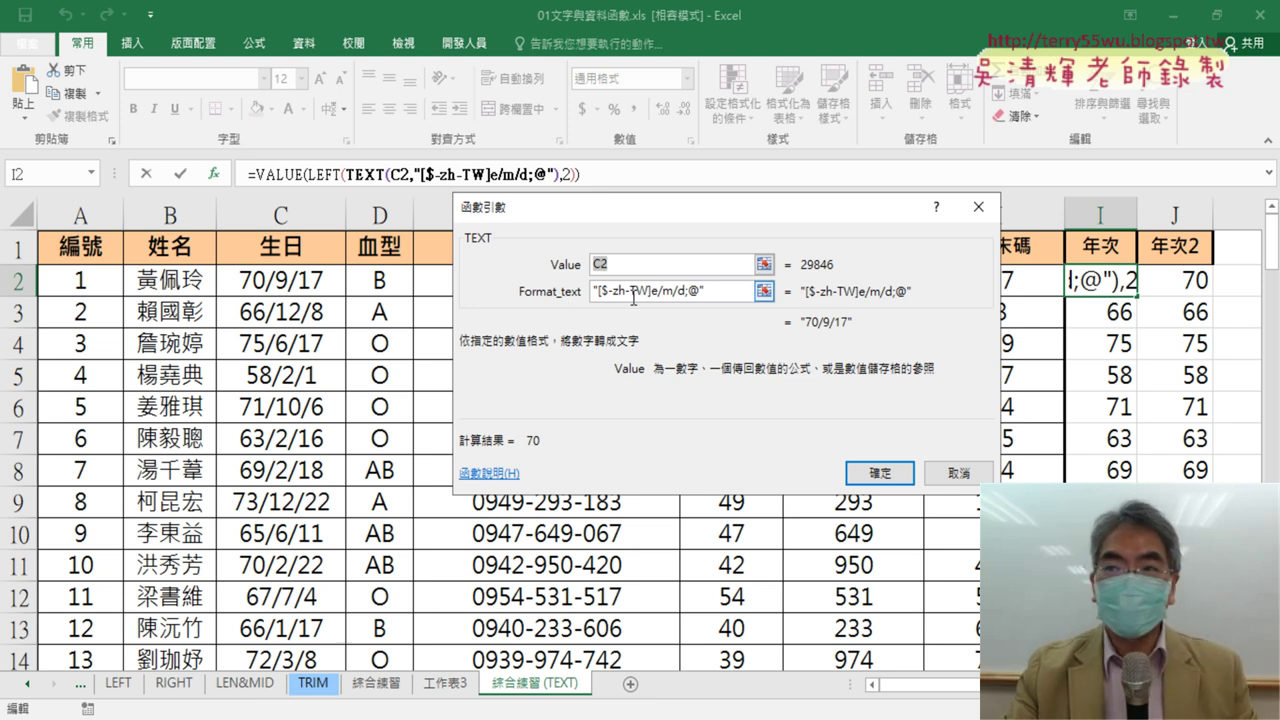
click(958, 473)
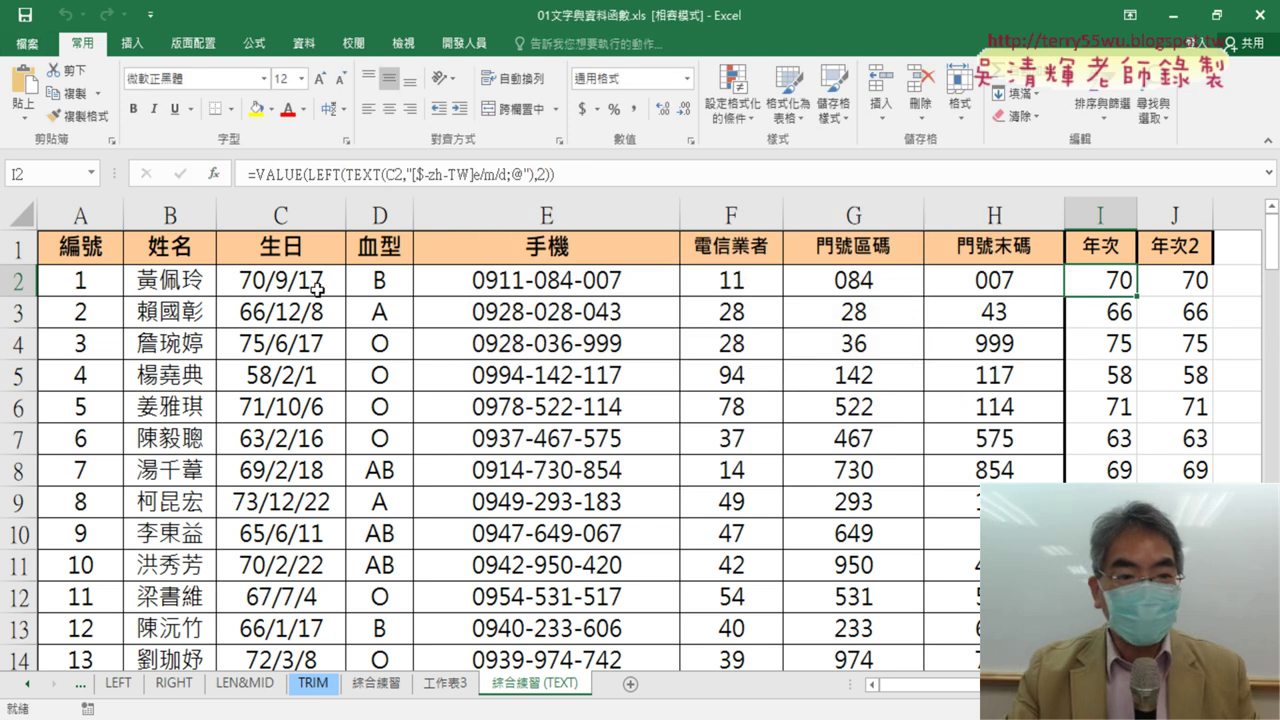
right_click(309, 283)
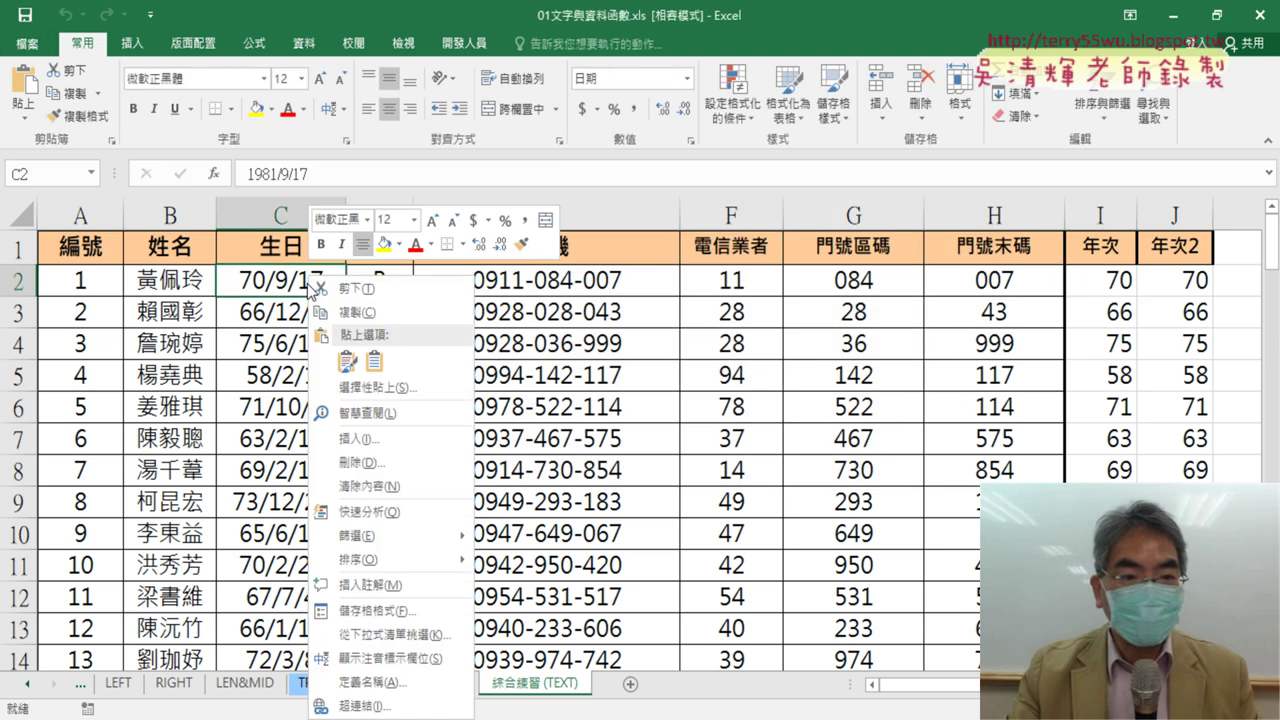
click(375, 611)
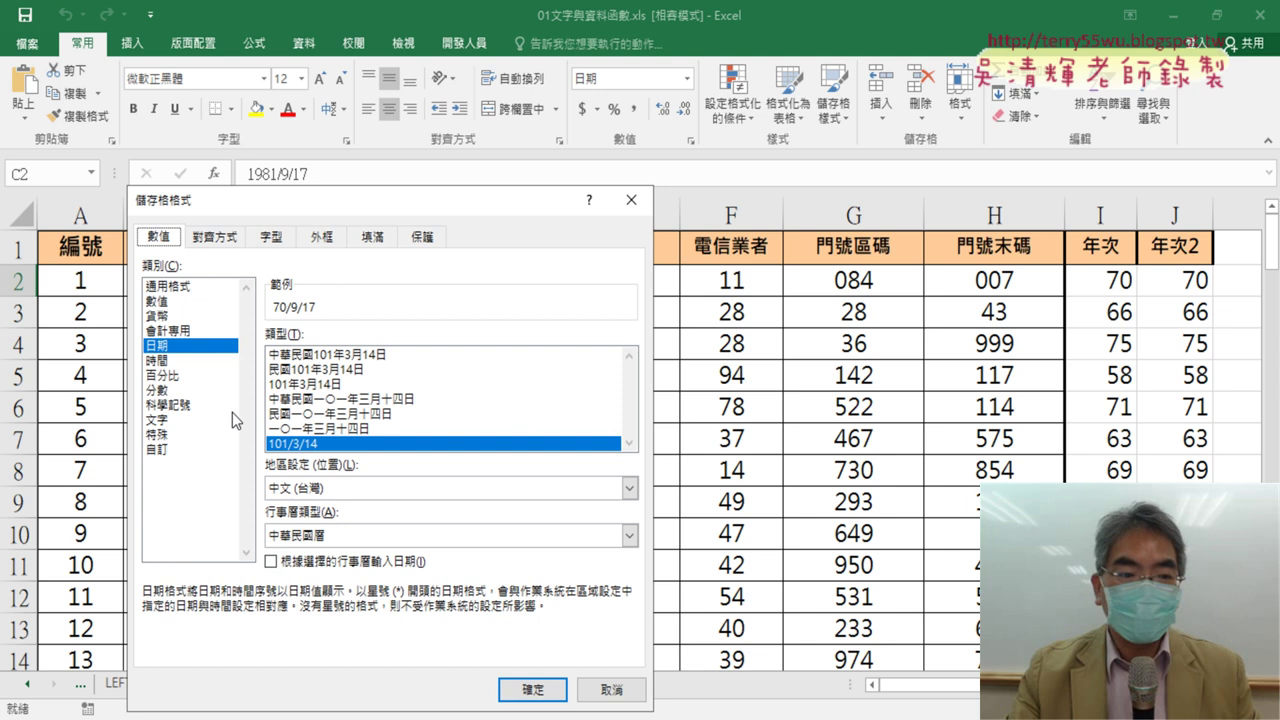
click(160, 450)
click(378, 356)
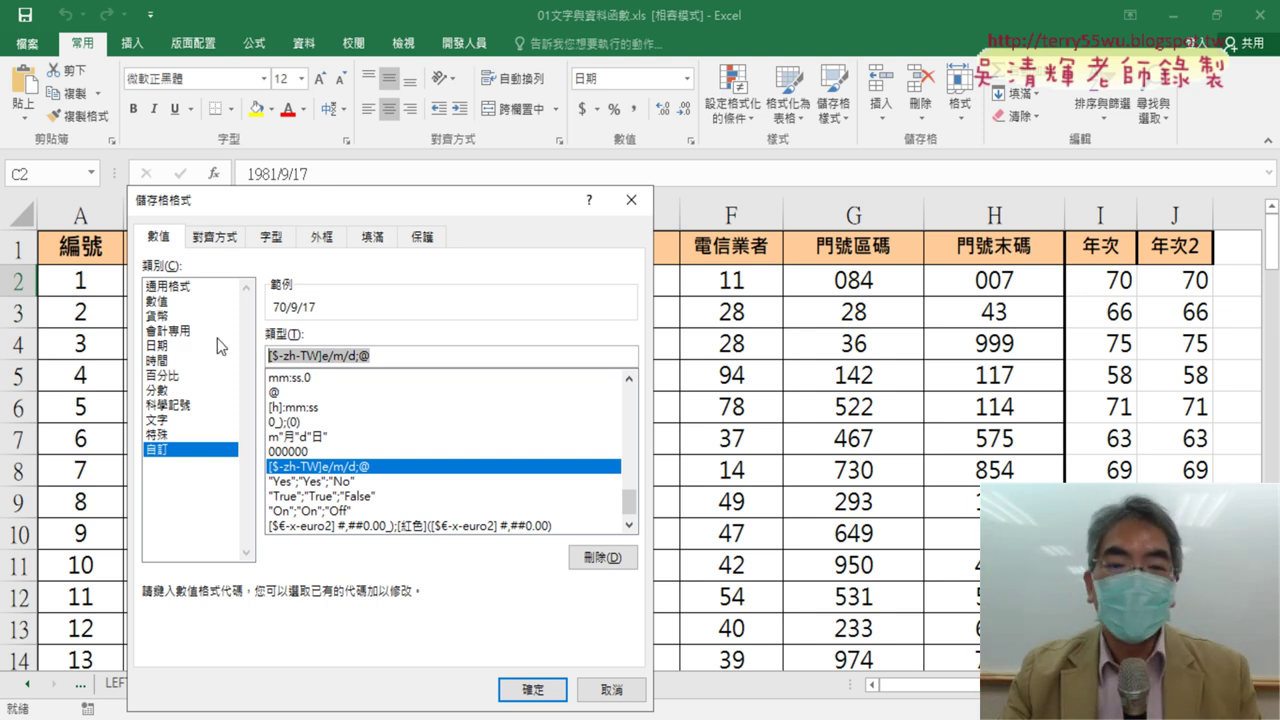
click(628, 696)
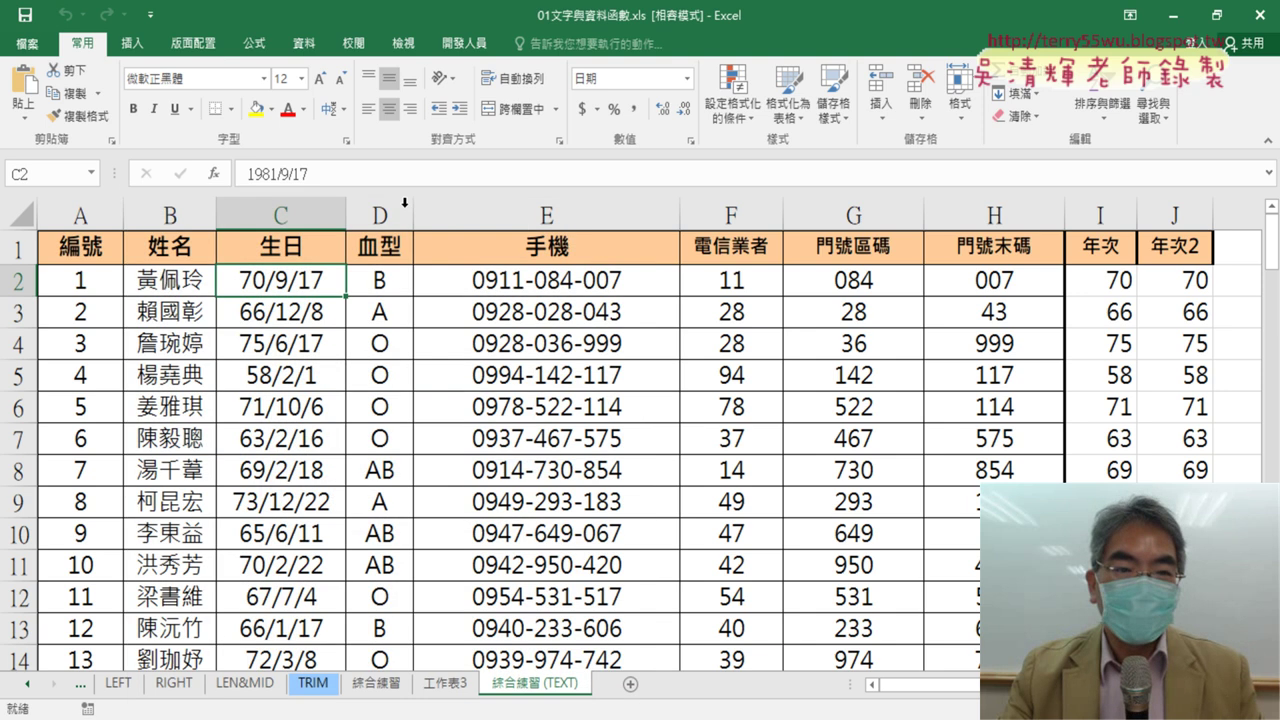
click(1100, 285)
click(363, 174)
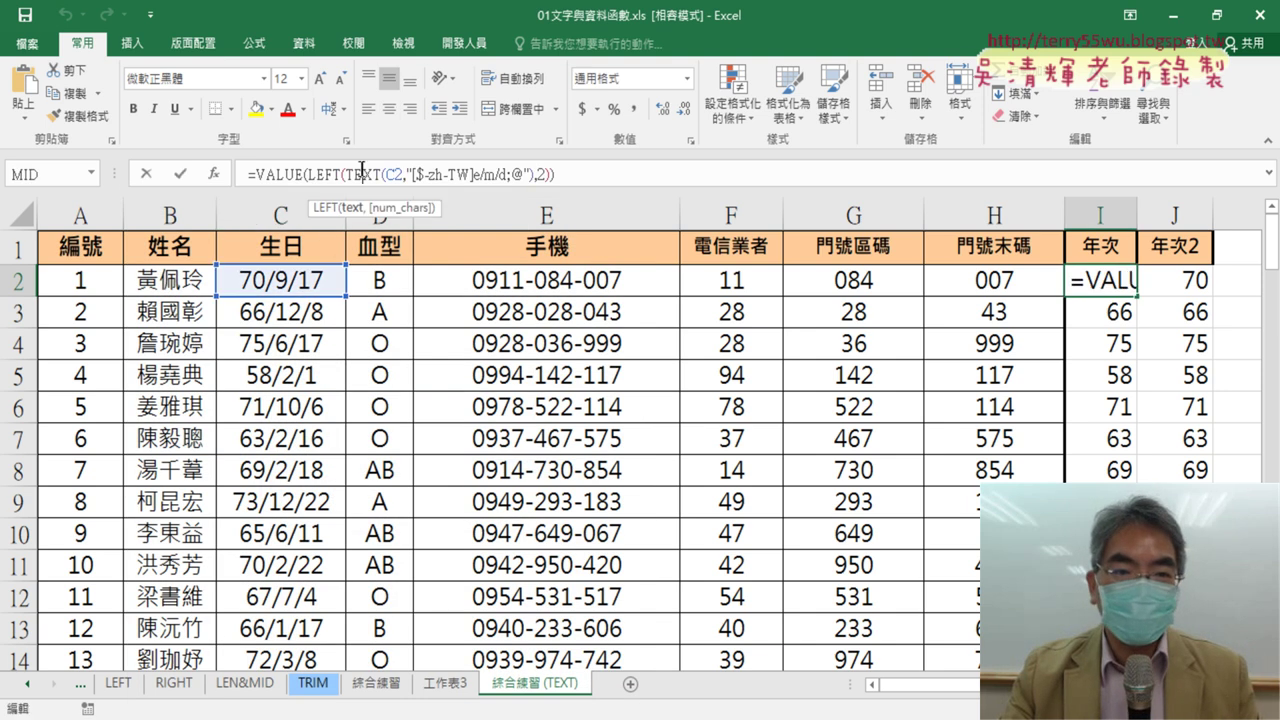
click(215, 175)
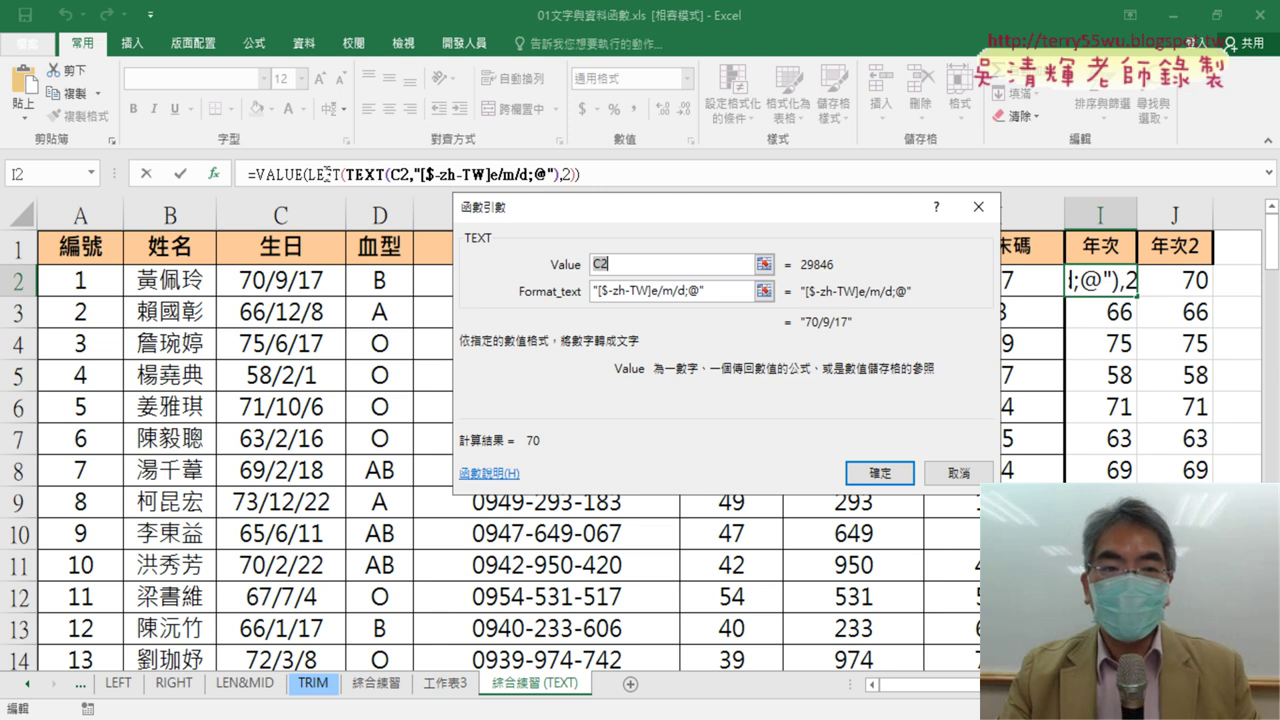
click(958, 473)
click(316, 174)
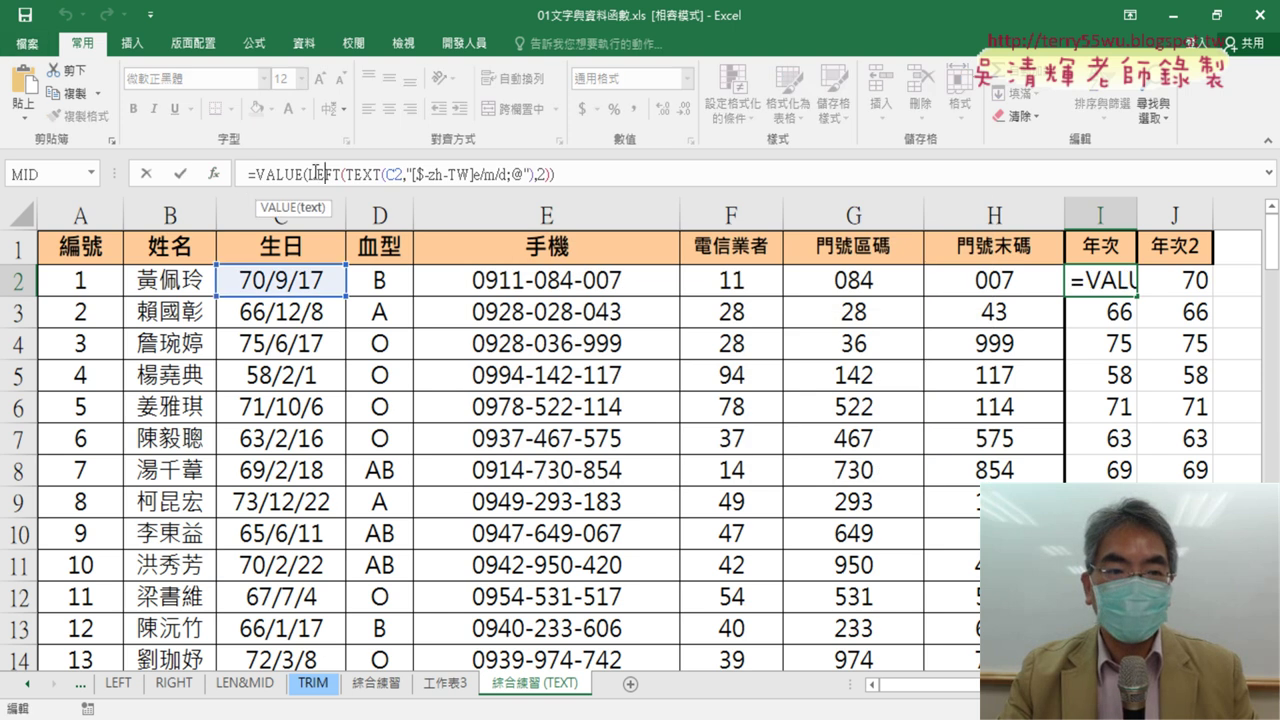
click(214, 176)
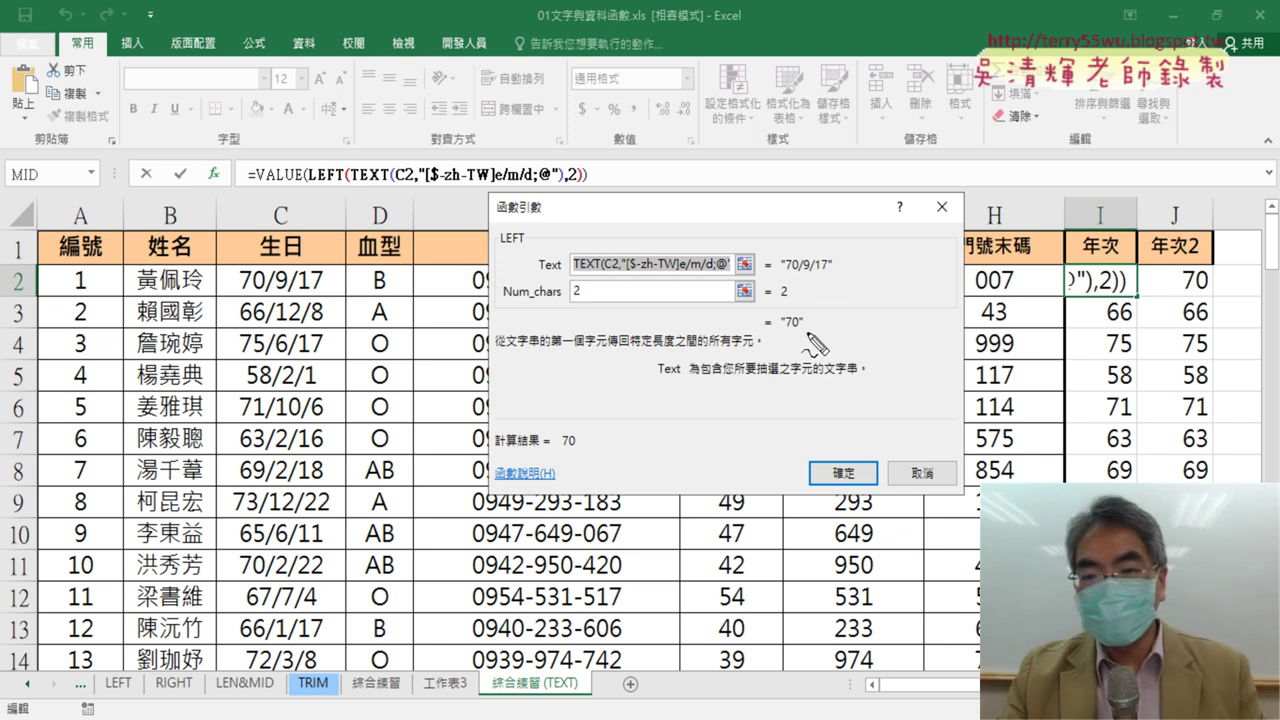
mouse_move(790, 342)
mouse_down()
mouse_move(768, 320)
mouse_move(815, 308)
mouse_move(826, 335)
mouse_move(788, 342)
mouse_up()
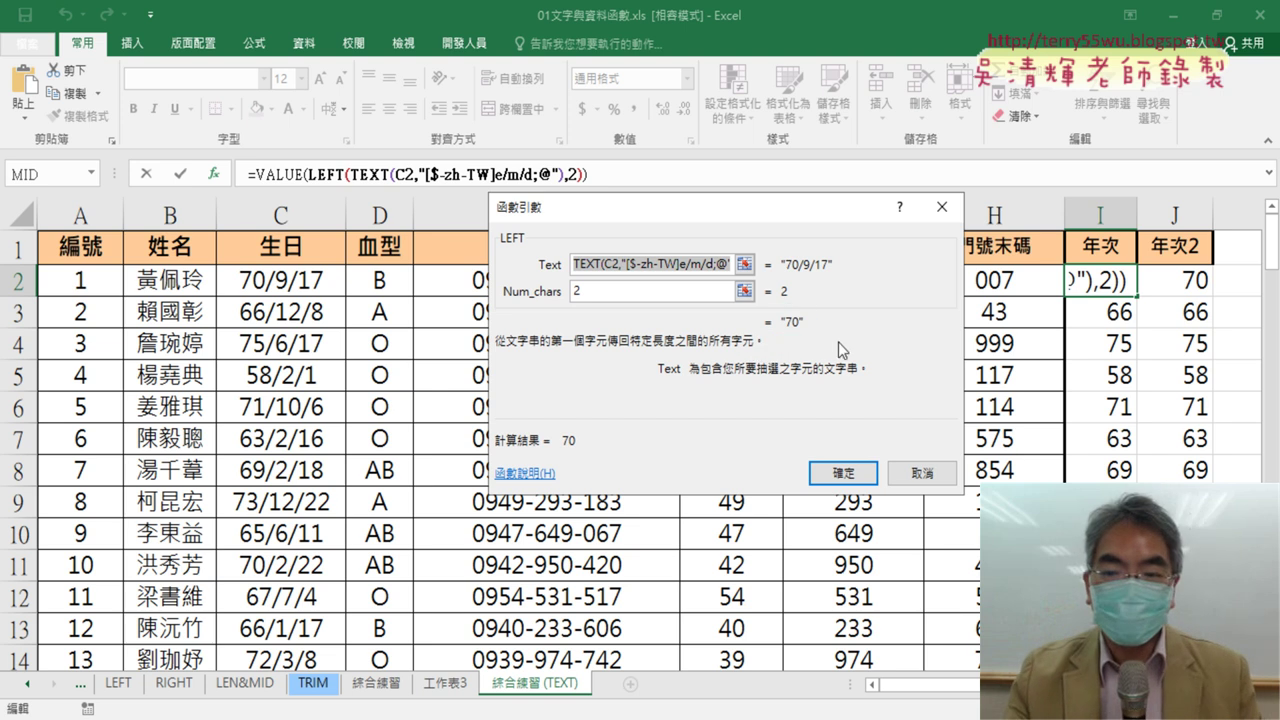
click(922, 473)
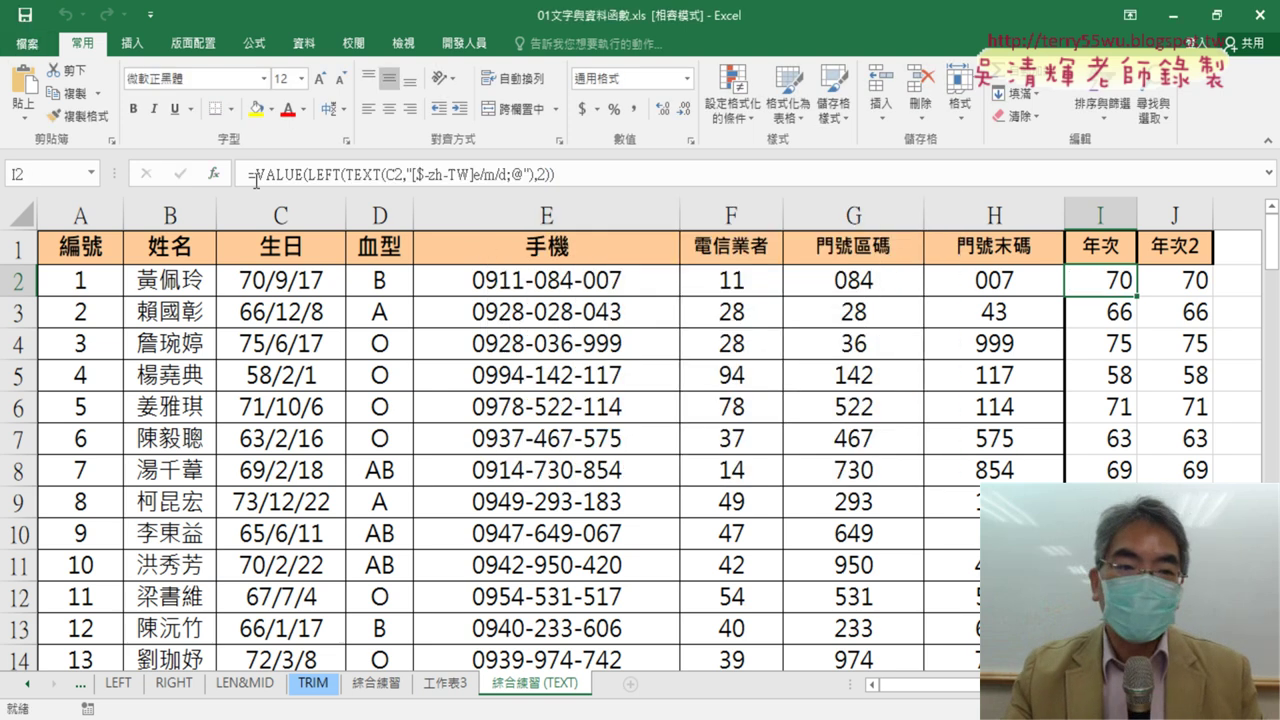
- Review I2's VALUE function arguments without changes, then widen column I
click(290, 175)
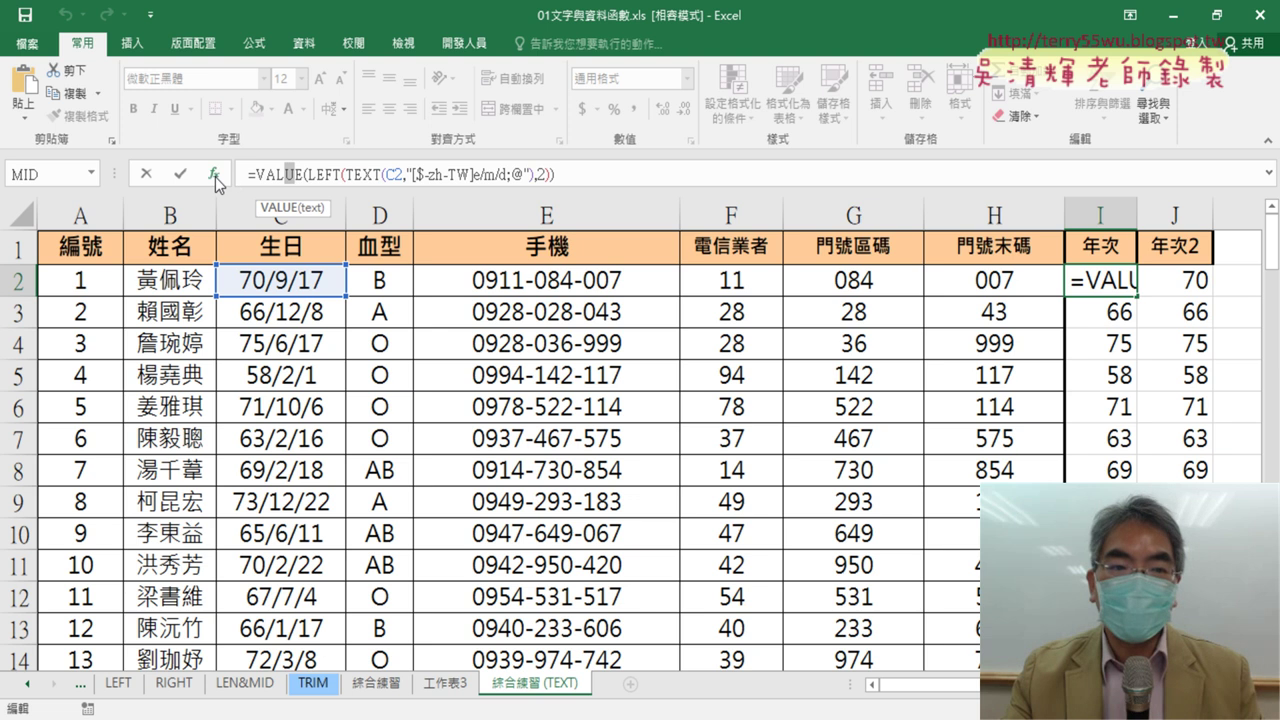
click(214, 175)
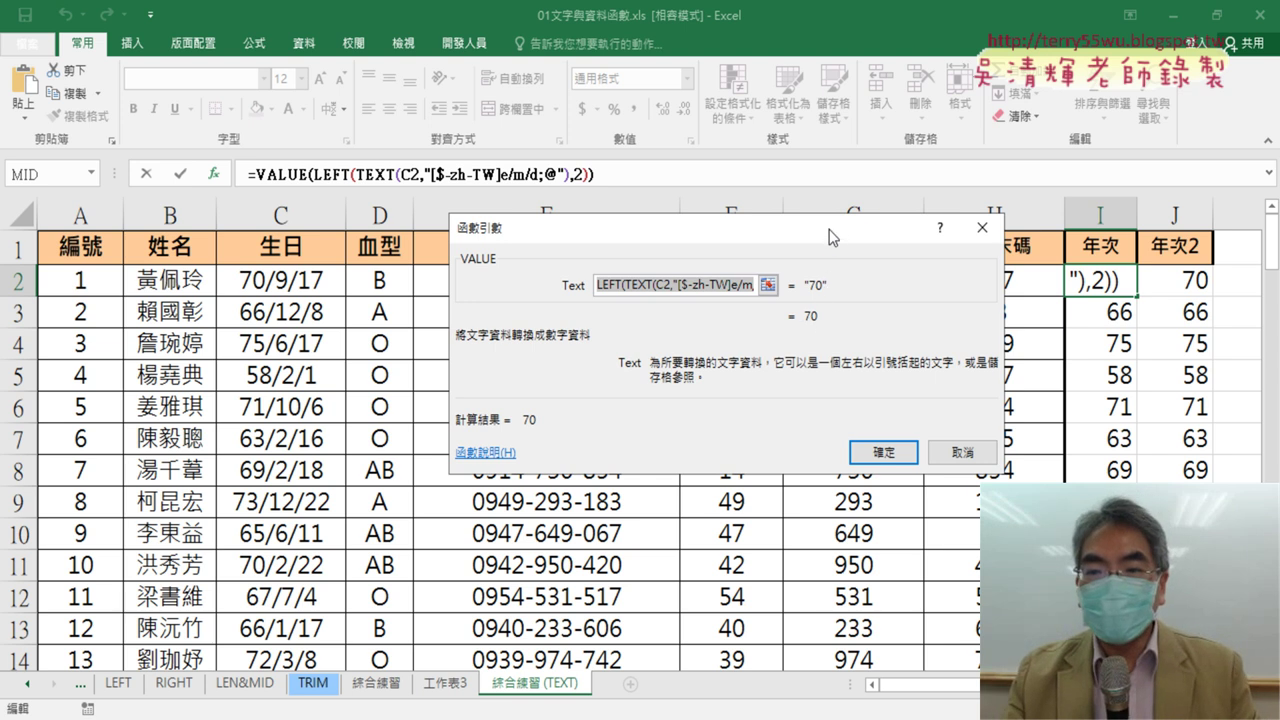
drag(829, 229, 709, 246)
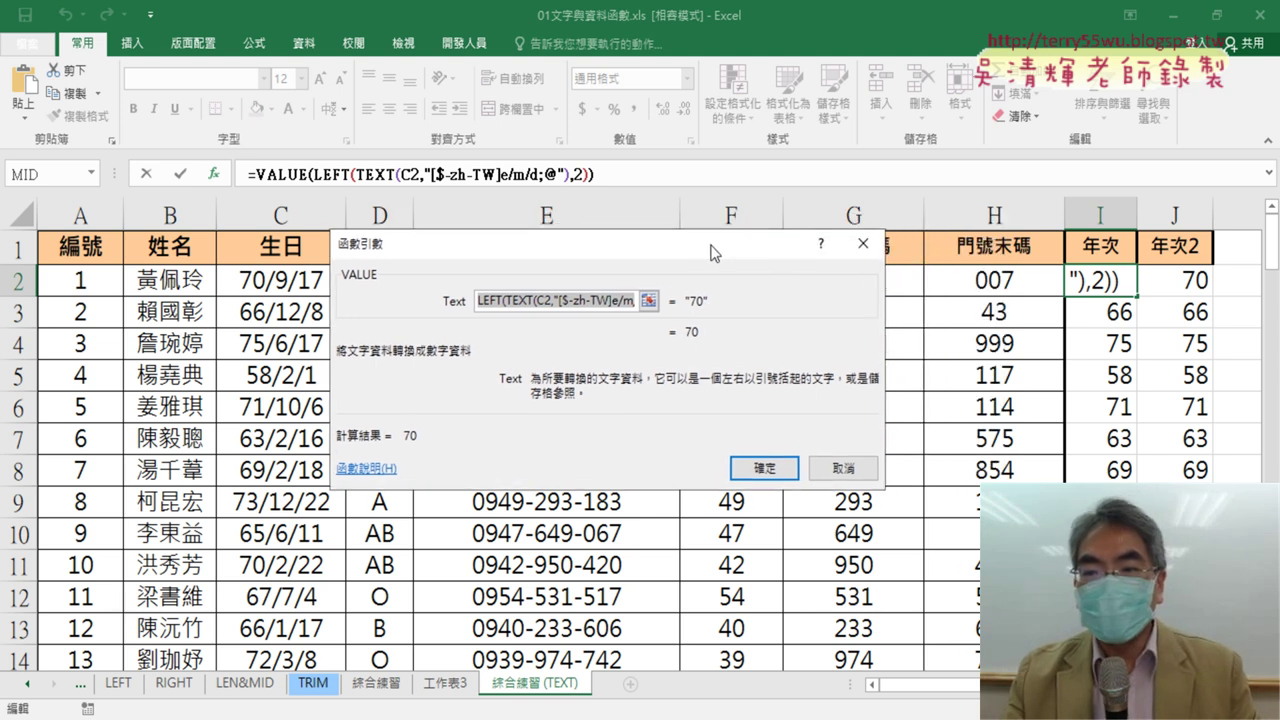
click(845, 470)
drag(1137, 214, 1160, 214)
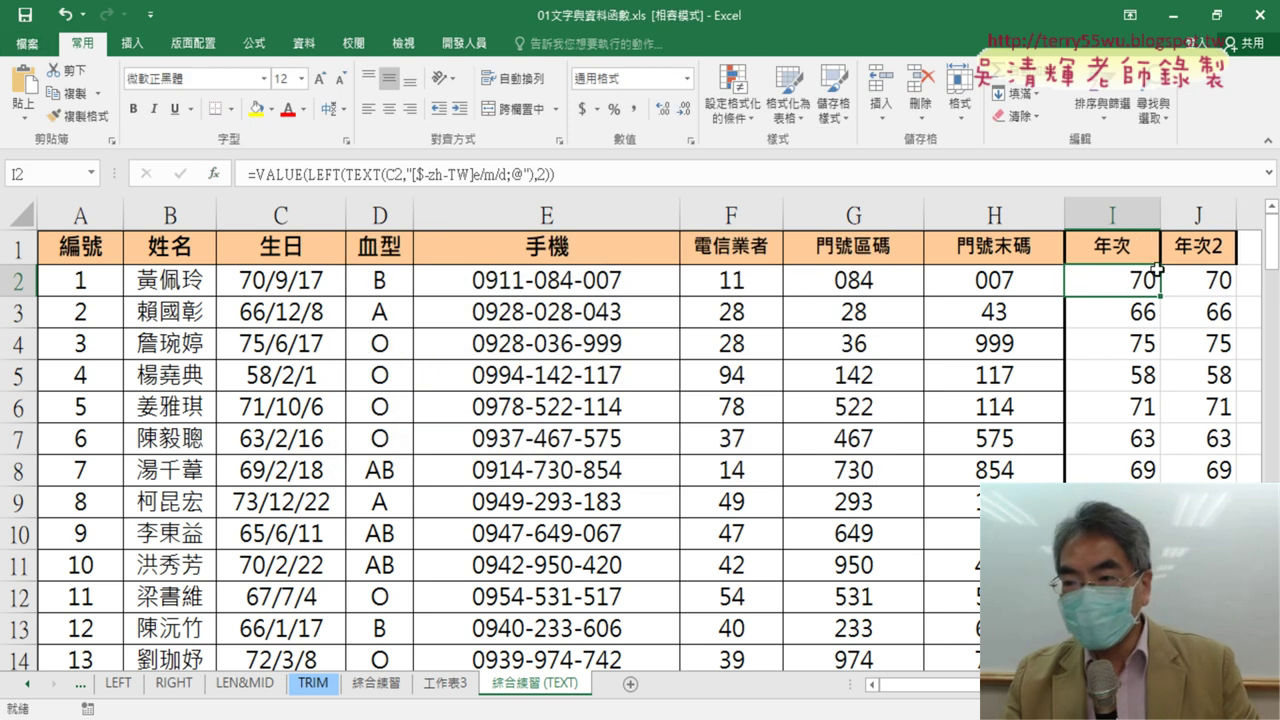
click(1134, 214)
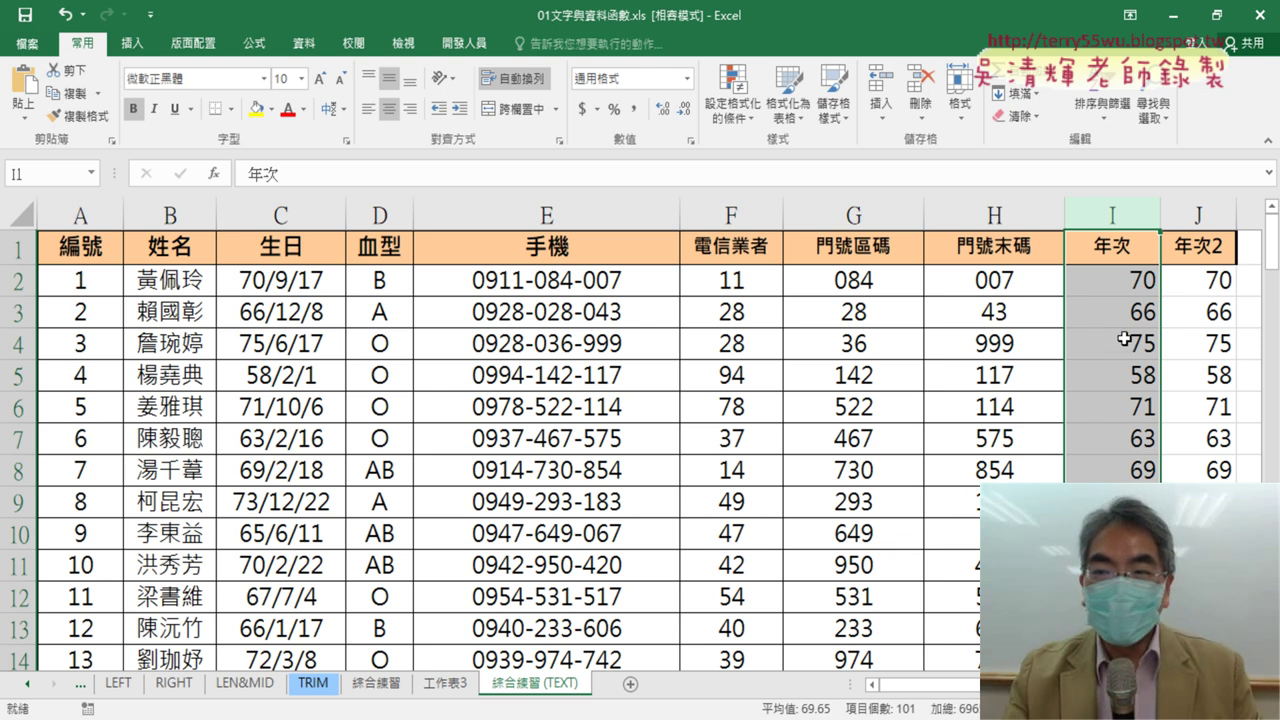
click(1116, 272)
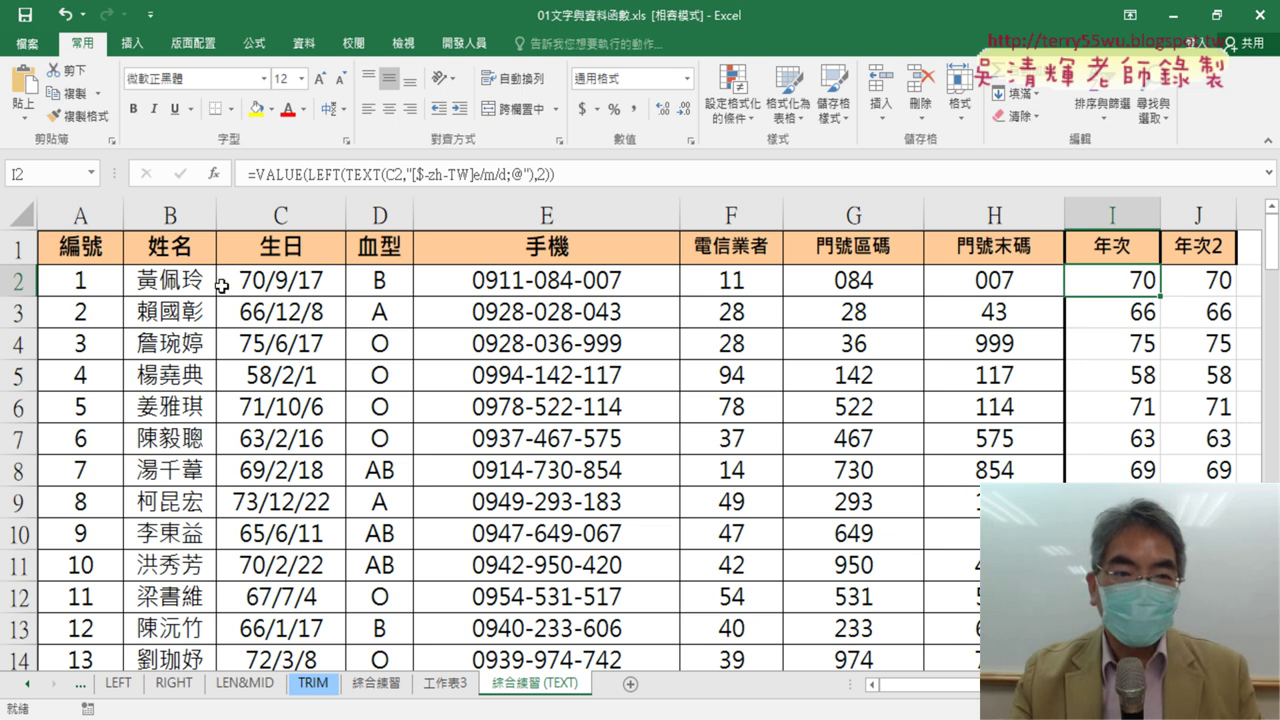
drag(256, 175, 296, 174)
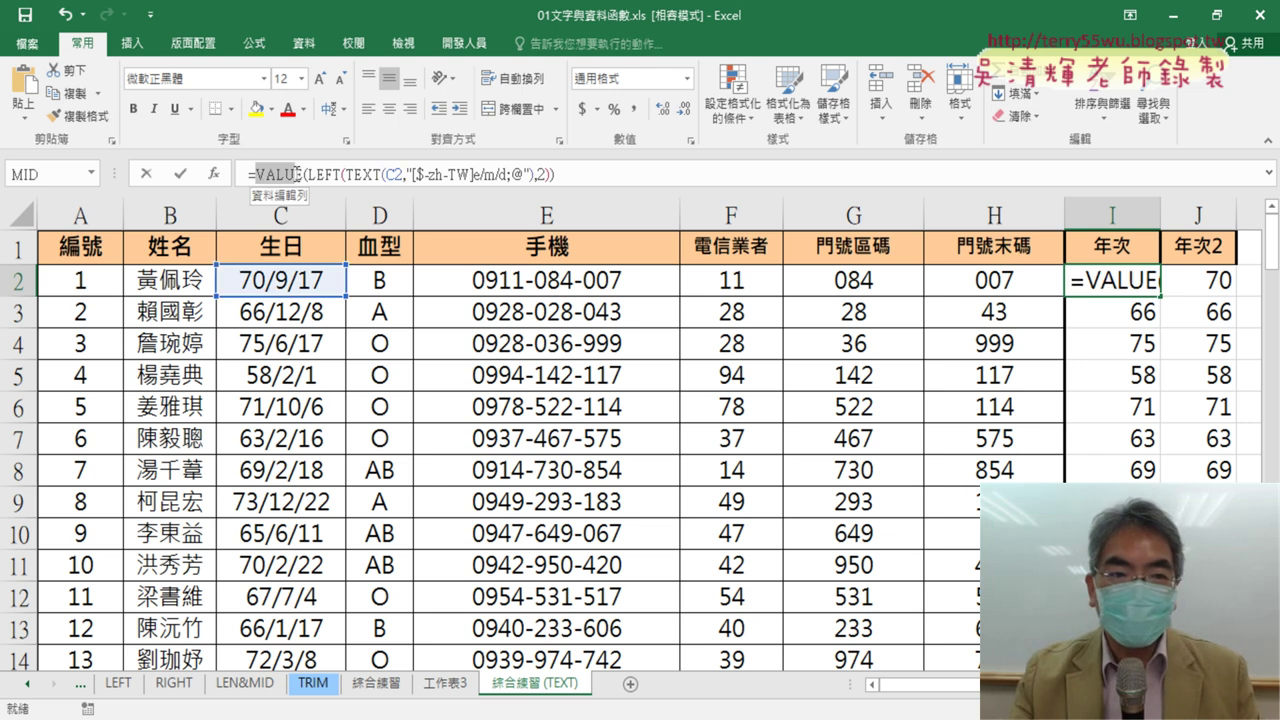
key(Delete)
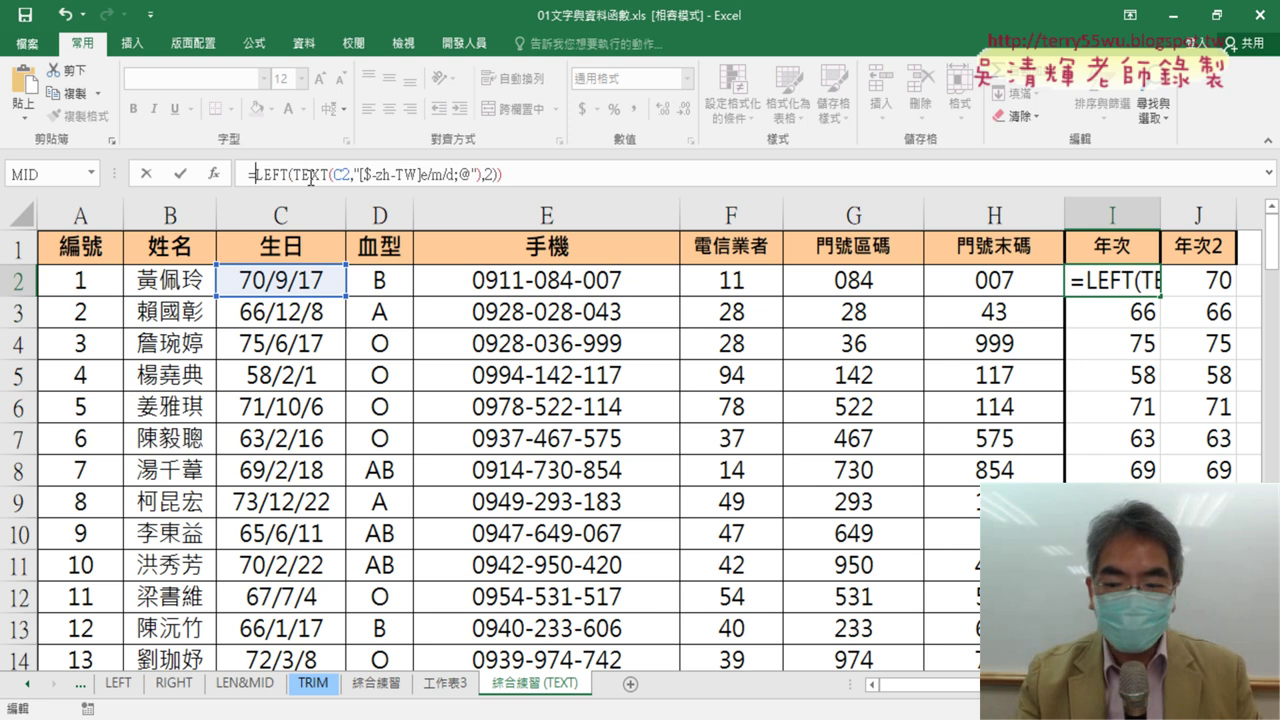
key(End)
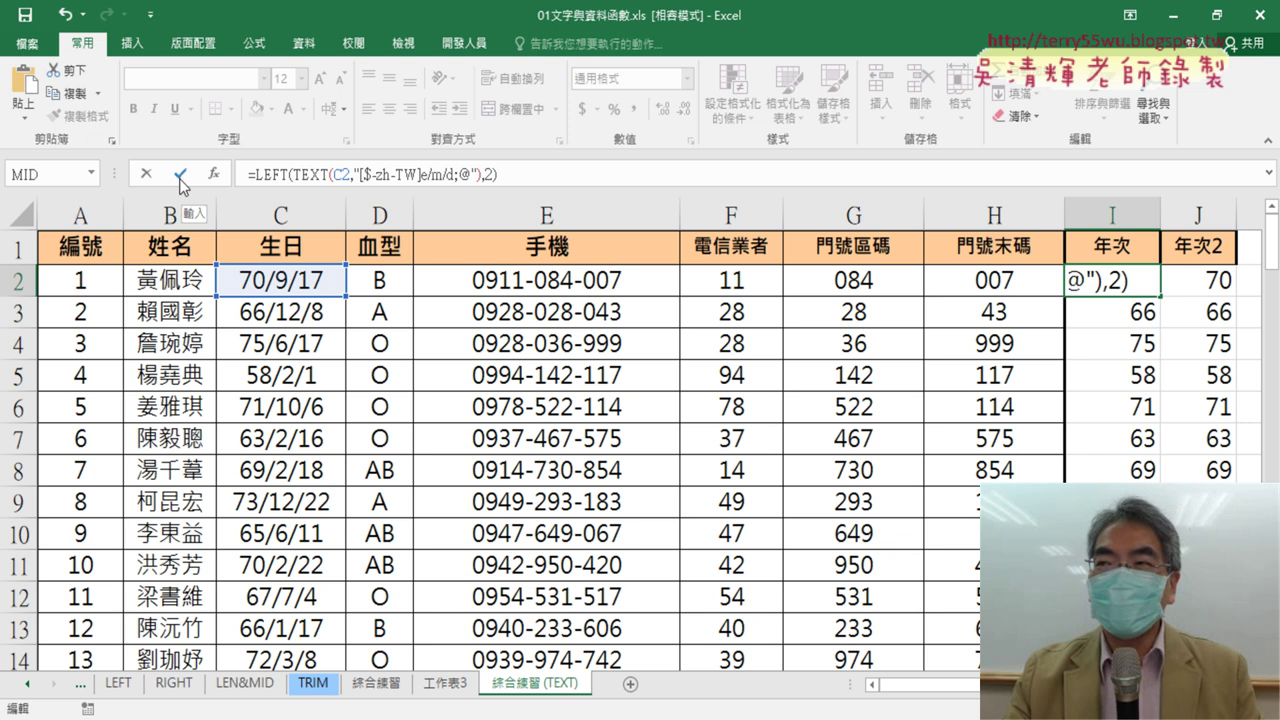
click(181, 178)
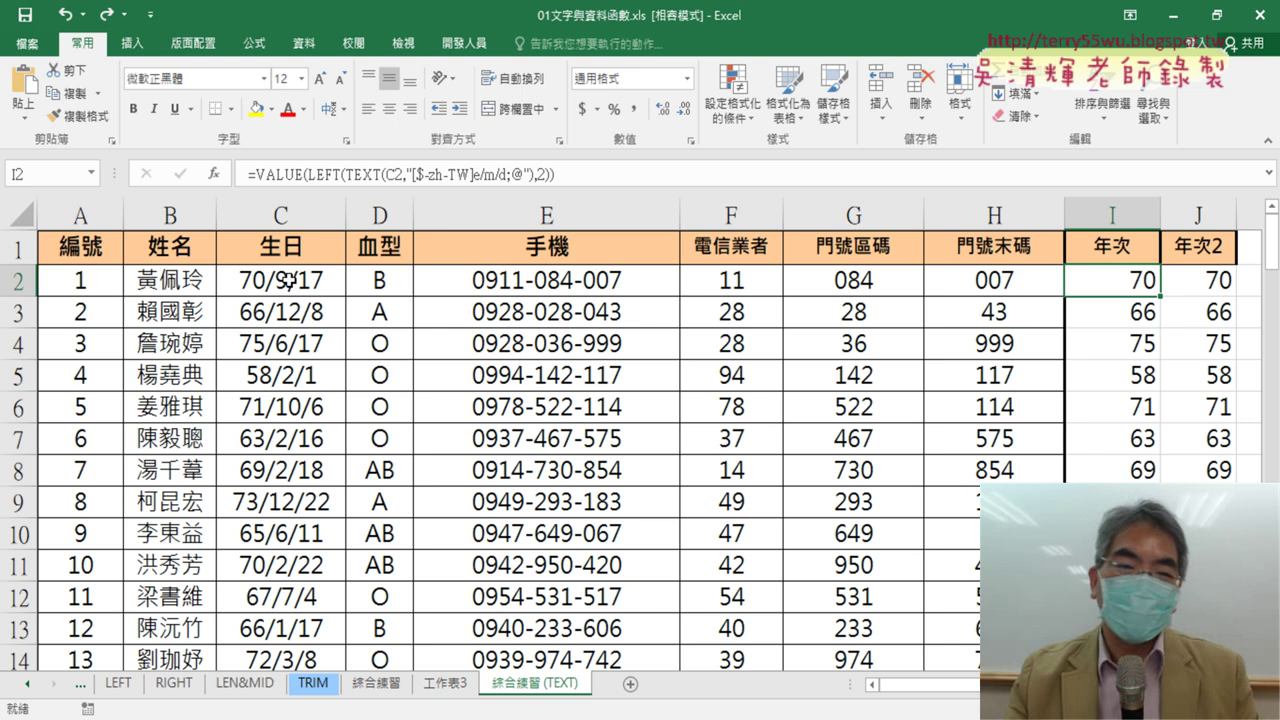
- Compare ROC year 70 with YEAR's 1981 result, then confirm =YEAR(C2)-1911 in J2
click(1210, 281)
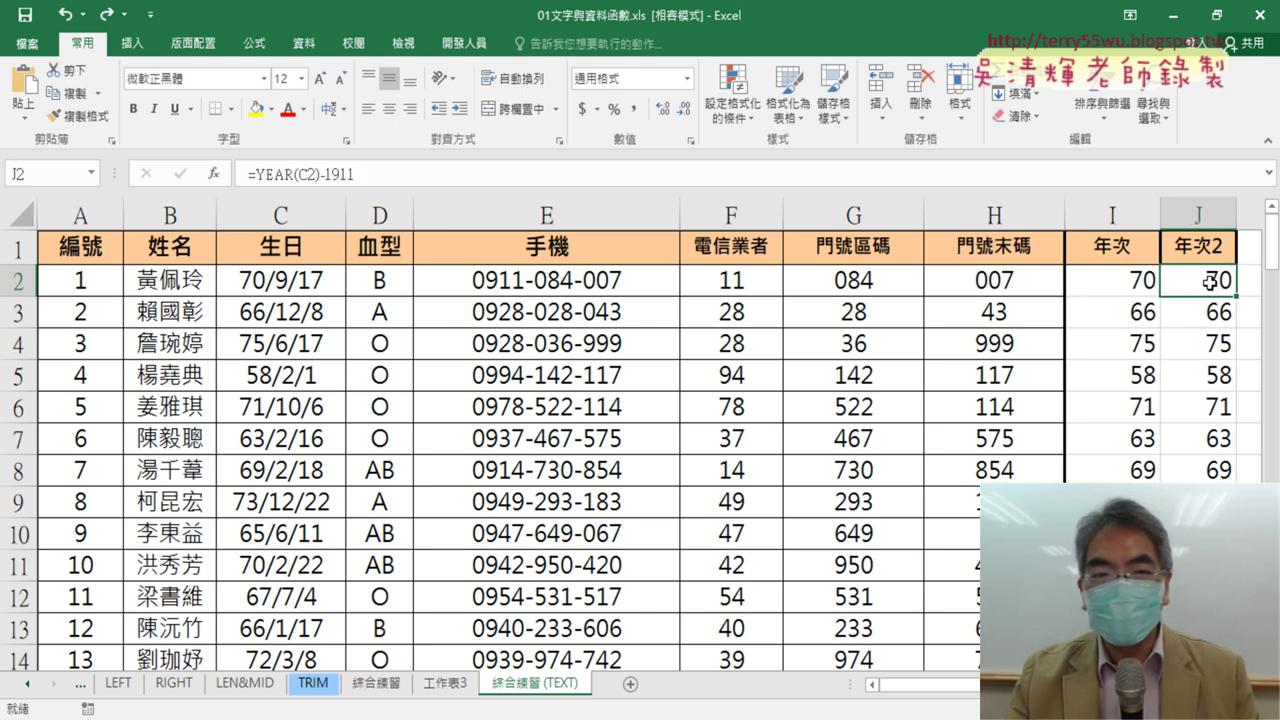
click(264, 175)
click(219, 174)
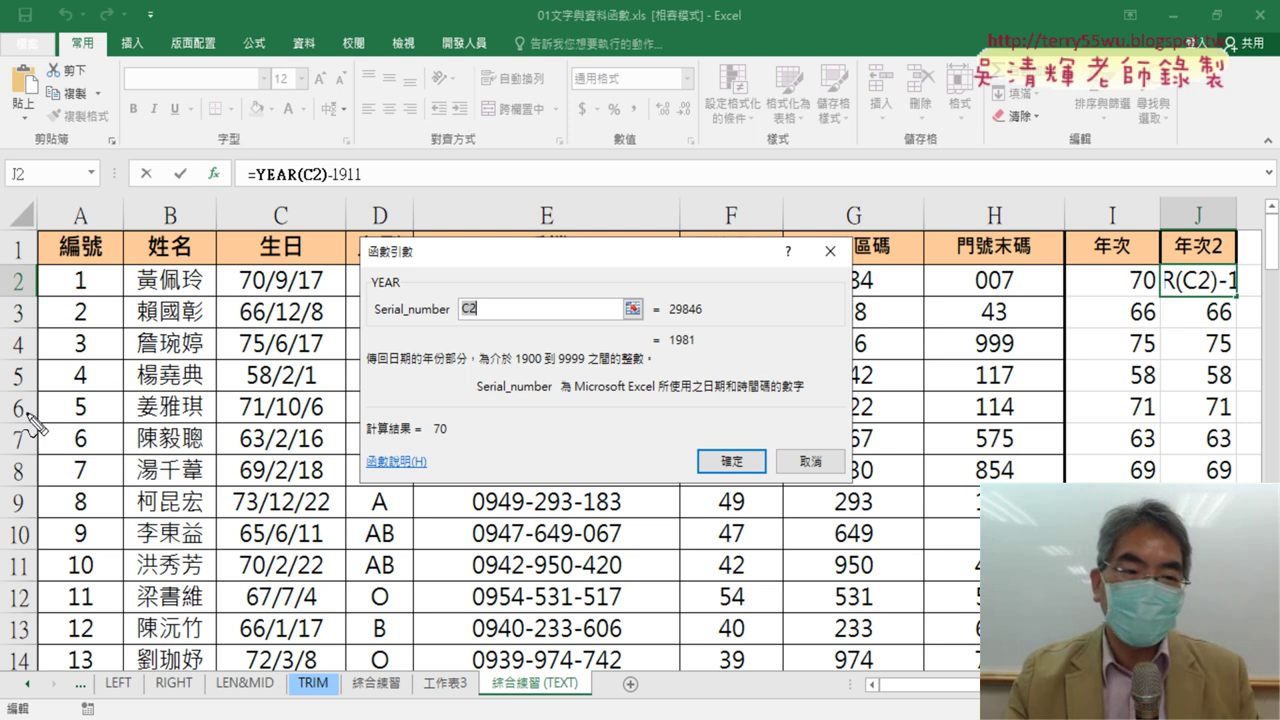
drag(240, 291, 265, 296)
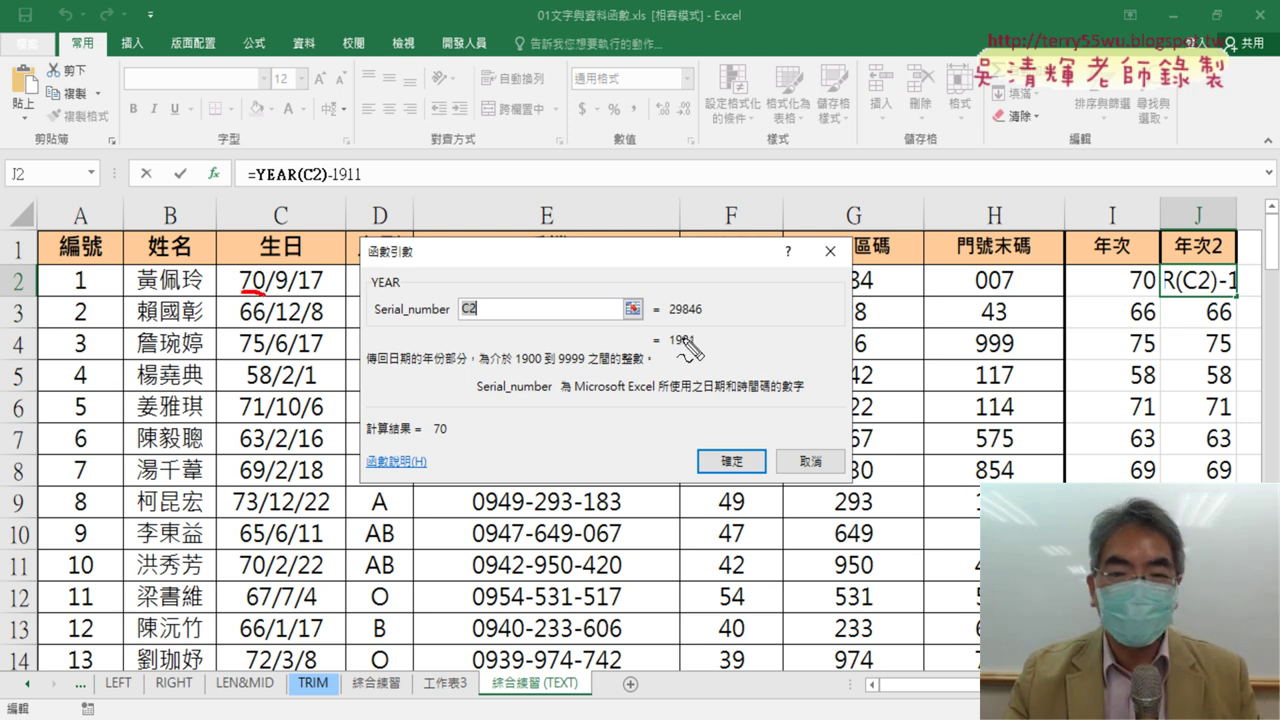
drag(668, 349, 696, 347)
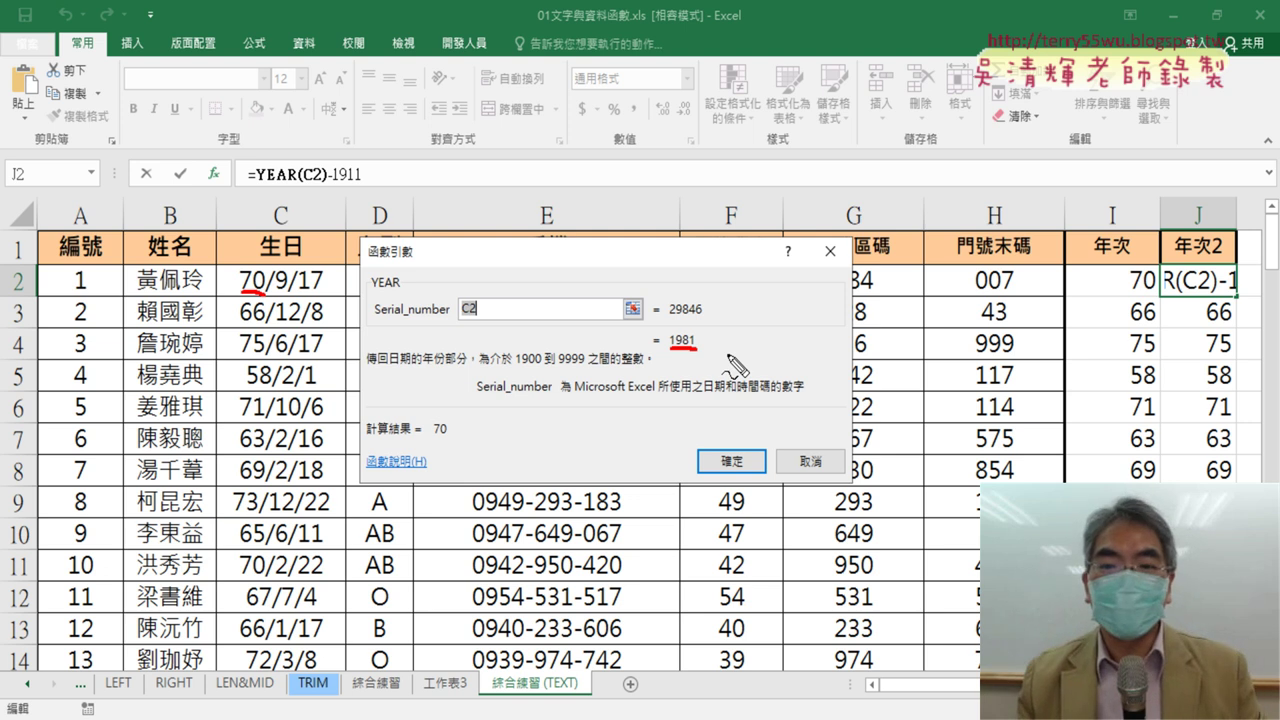
key(Escape)
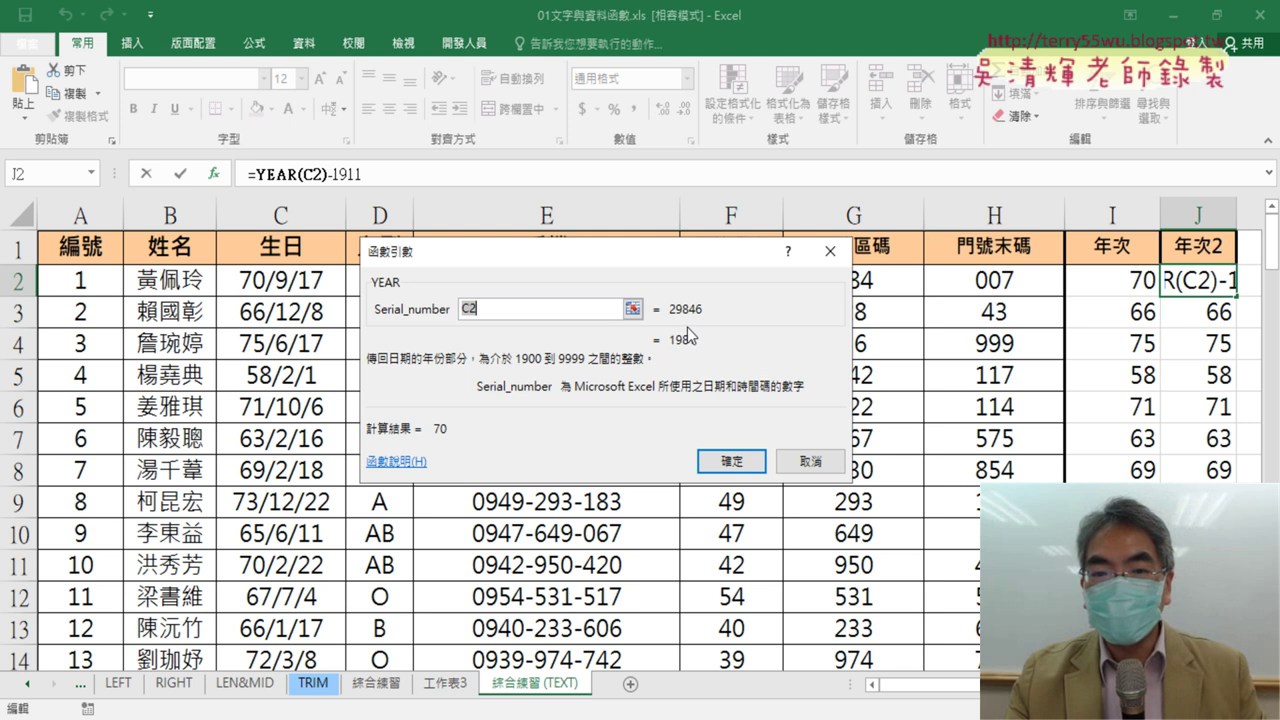
click(736, 462)
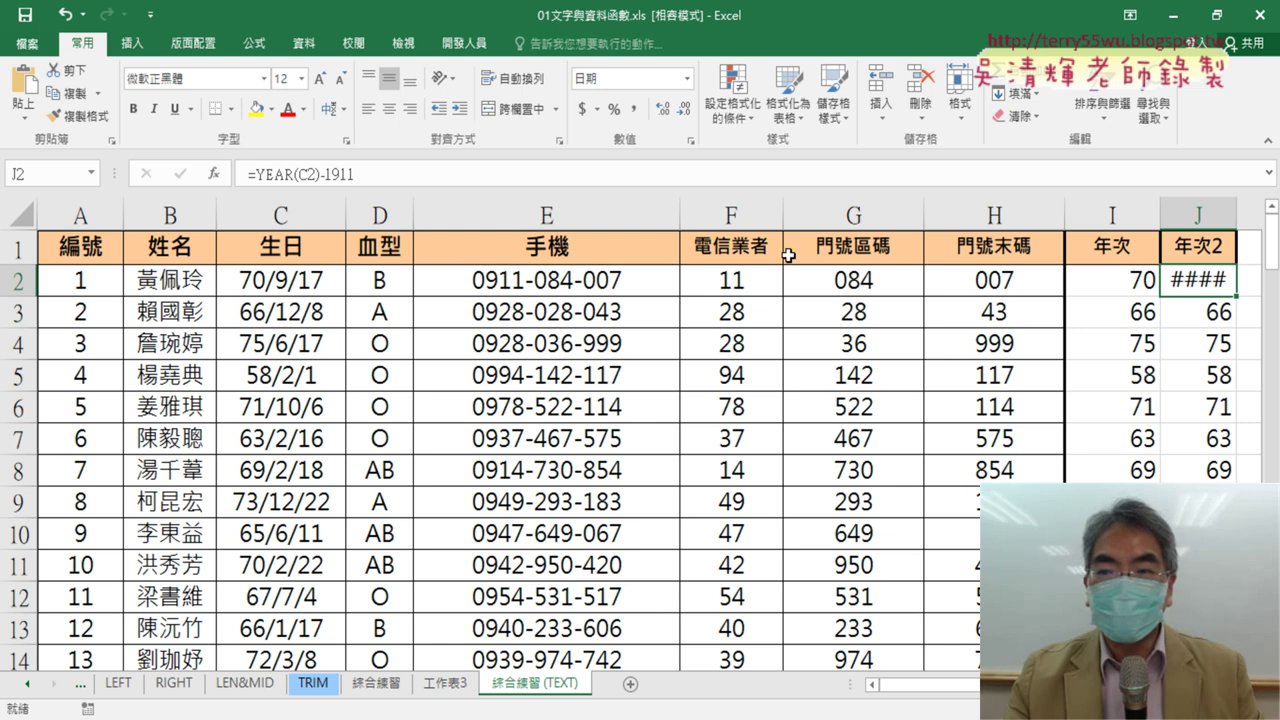
- Widen column J until J2 displays 1900/3/10 instead of ####
click(275, 174)
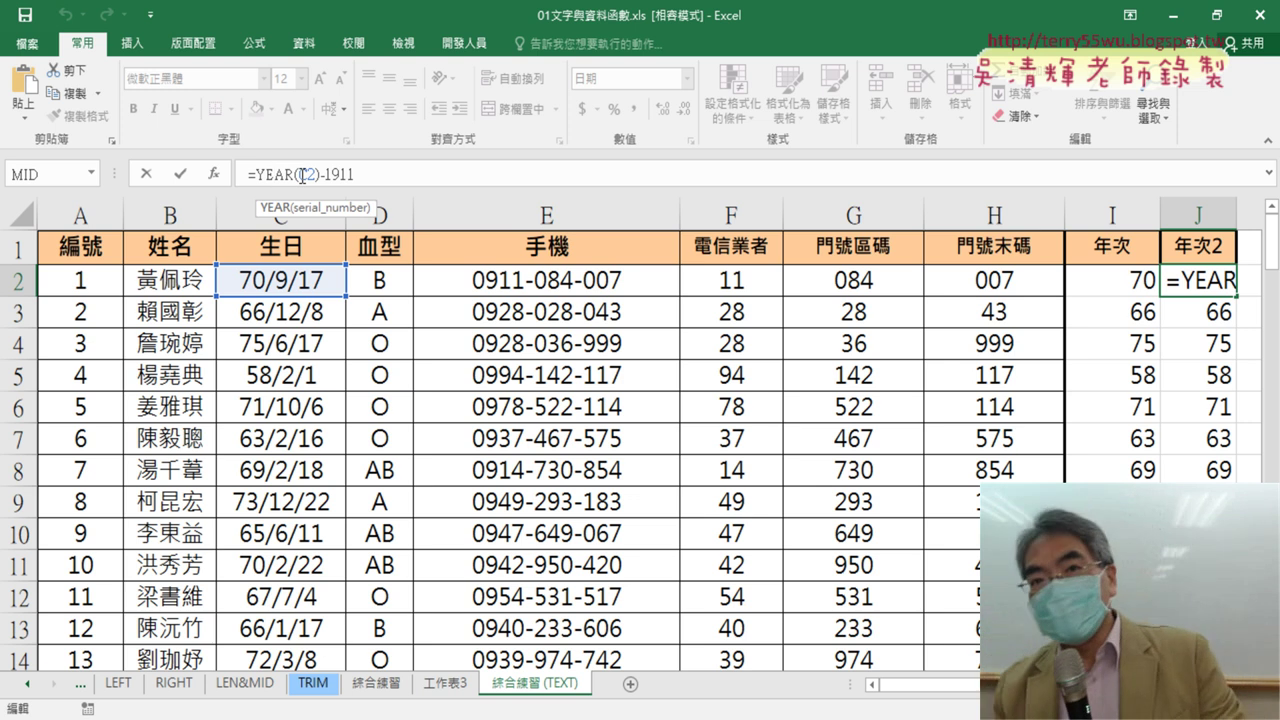
click(188, 174)
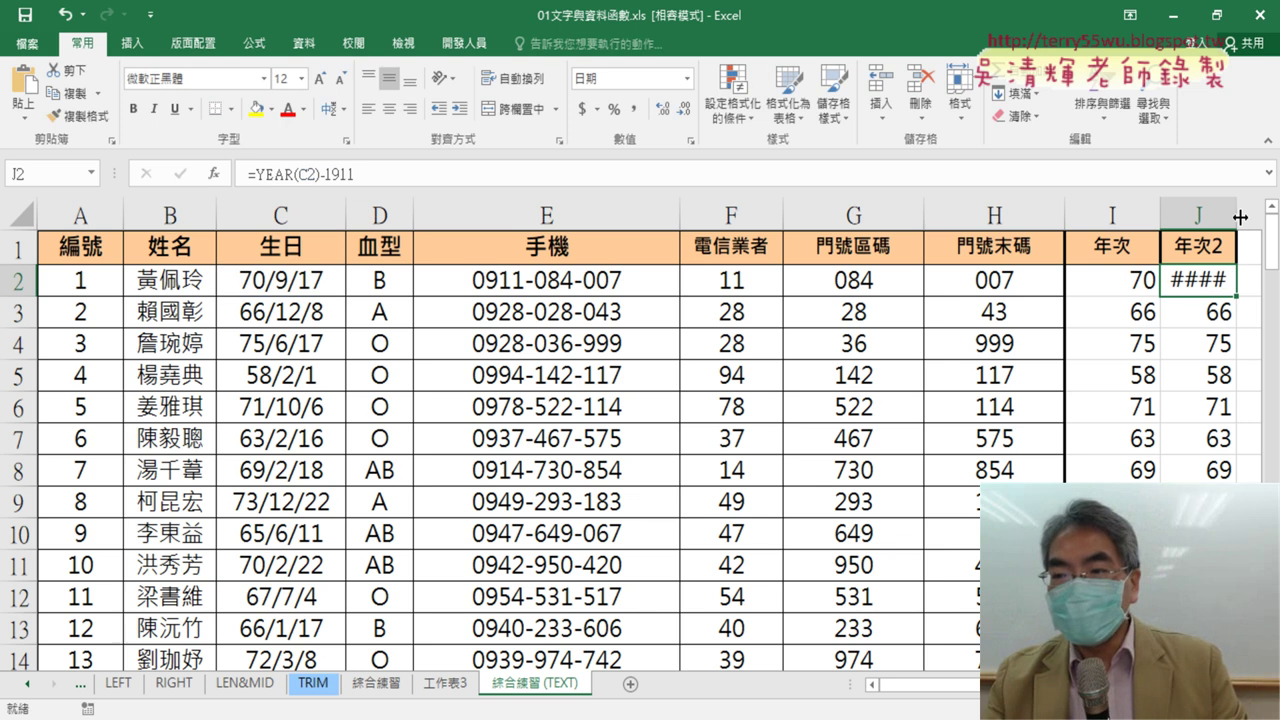
drag(1240, 217, 1245, 217)
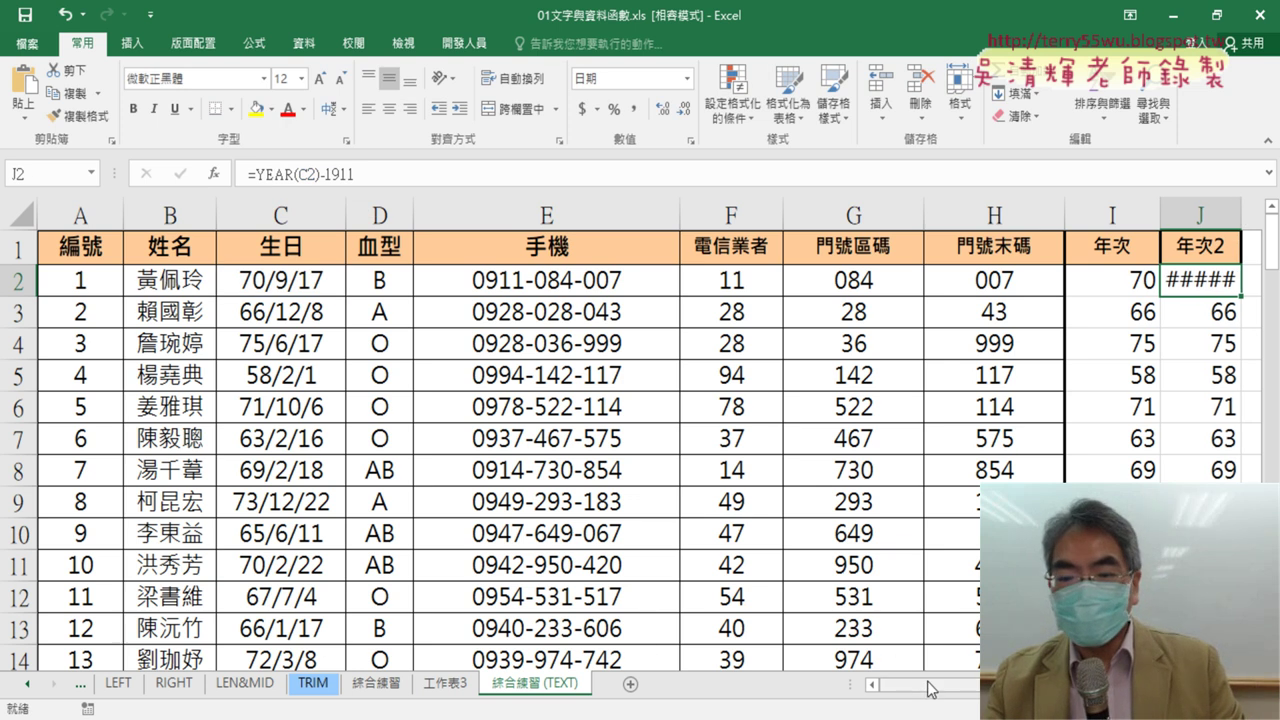
drag(930, 688, 934, 688)
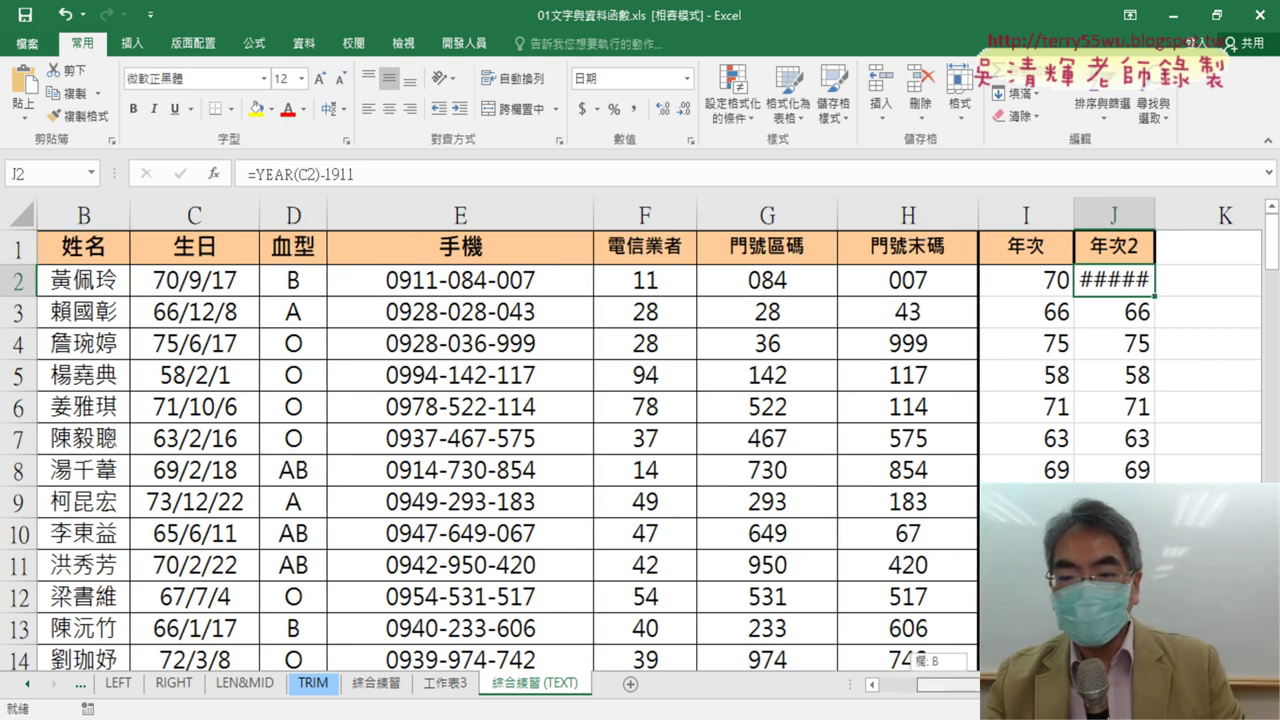
click(1153, 253)
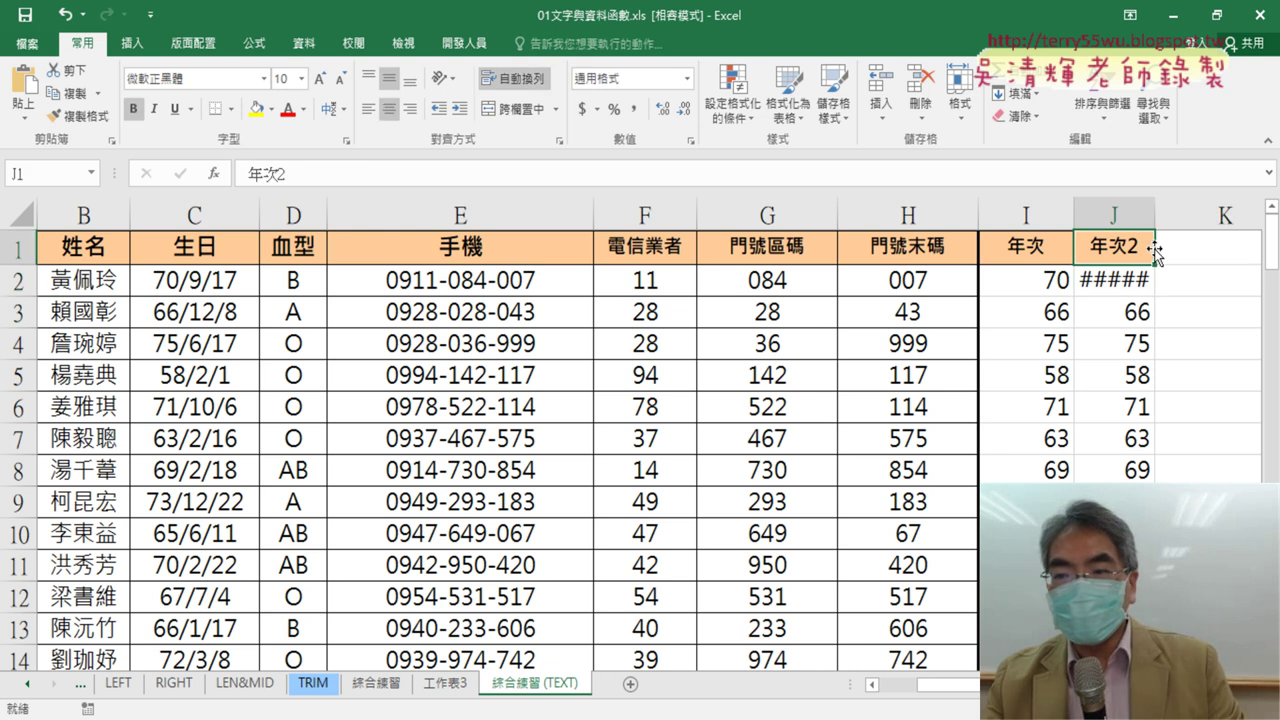
drag(1153, 229, 1242, 225)
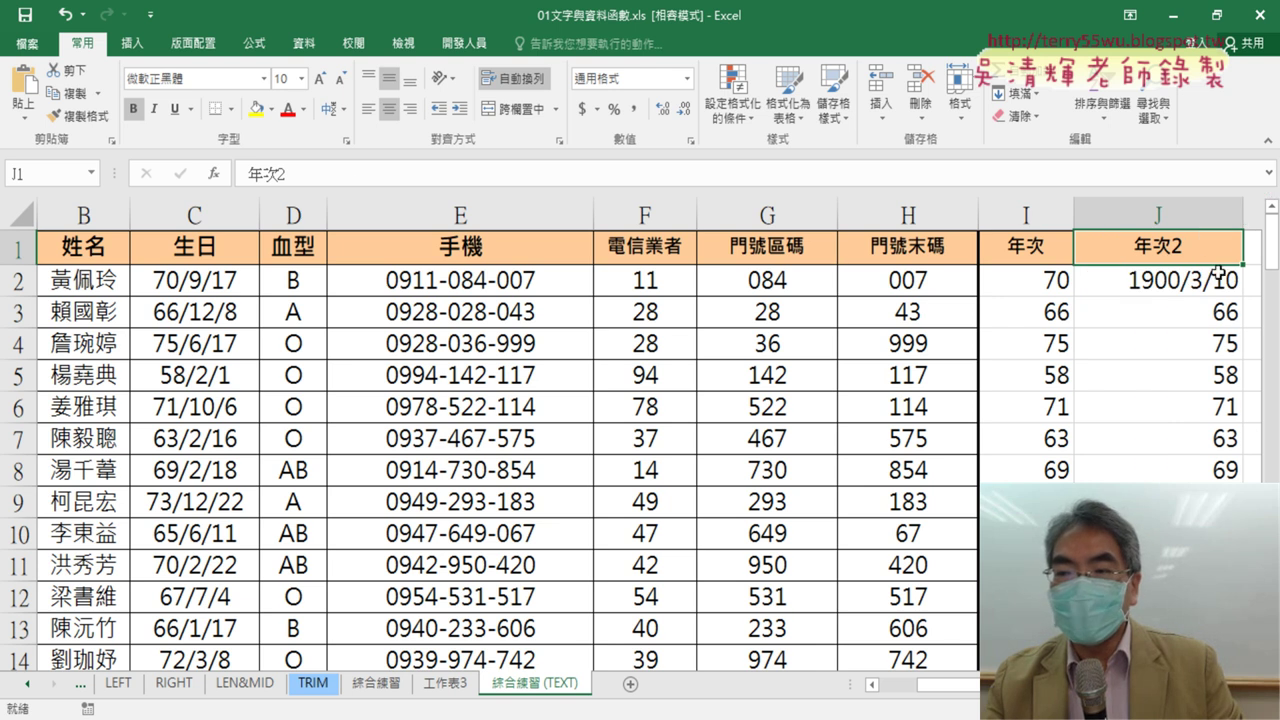
click(1198, 283)
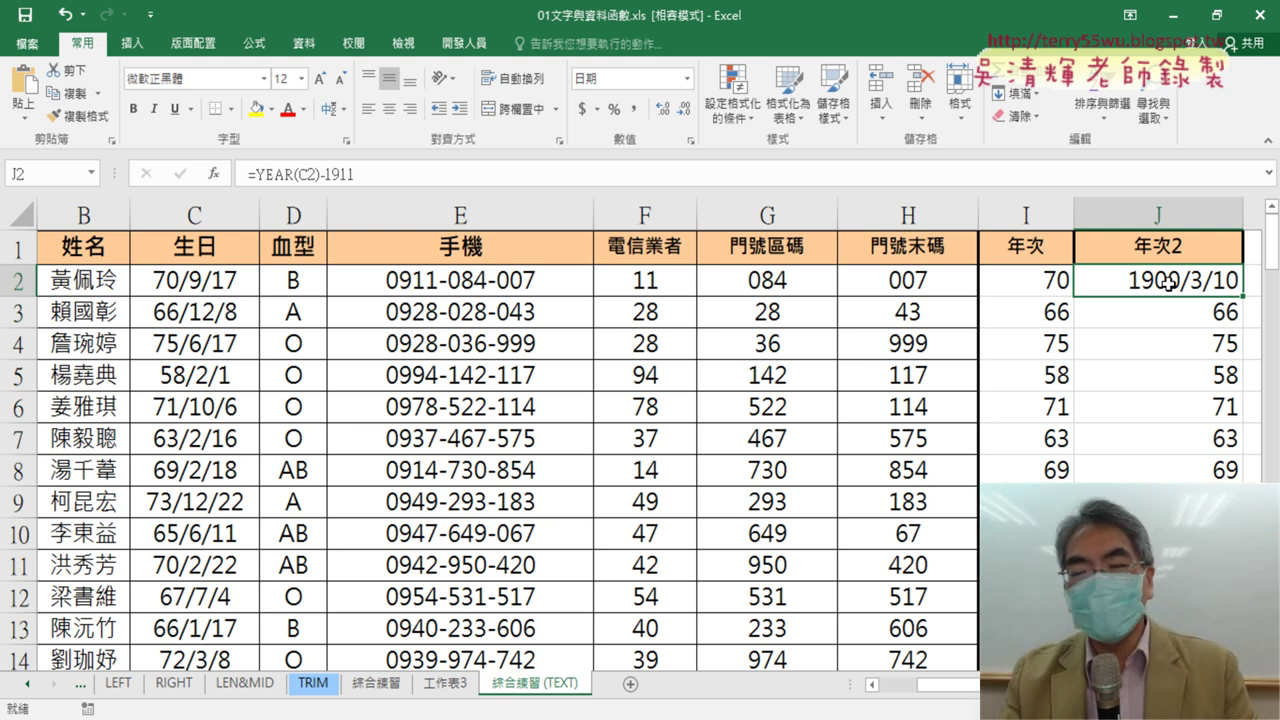
- Format J2 as General so it shows 70, then narrow column J to fit
right_click(979, 277)
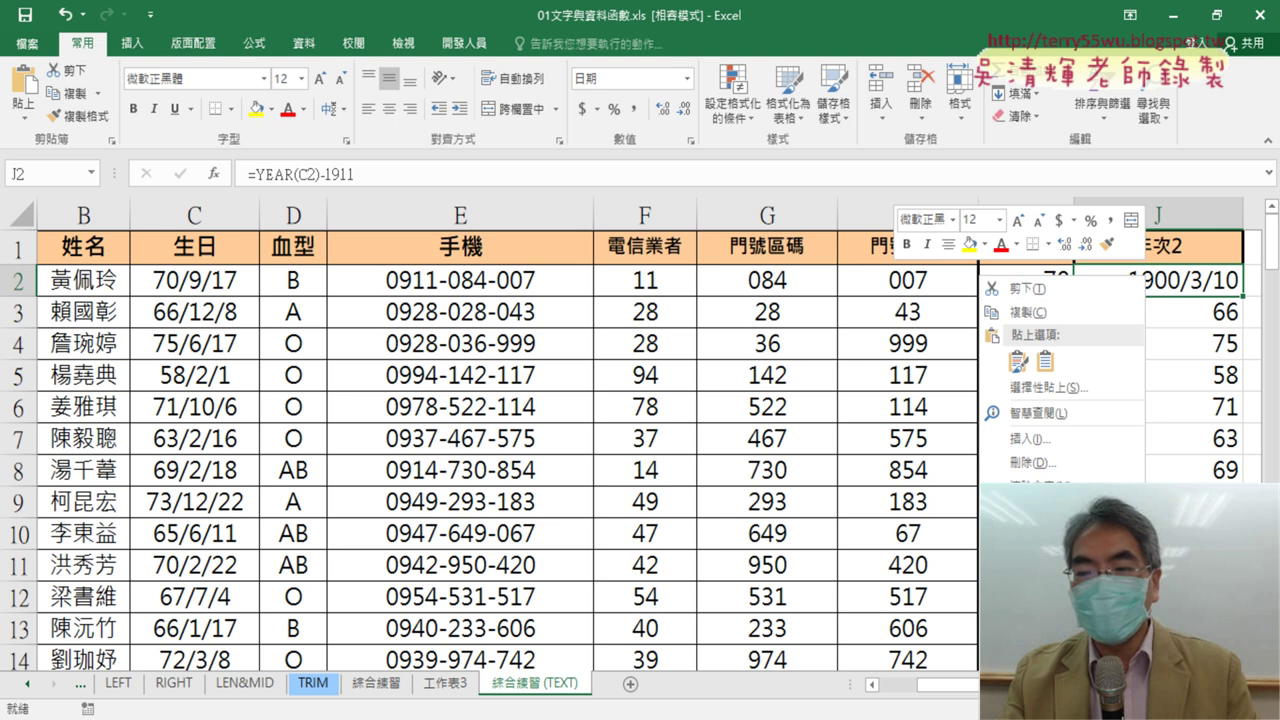
click(1030, 614)
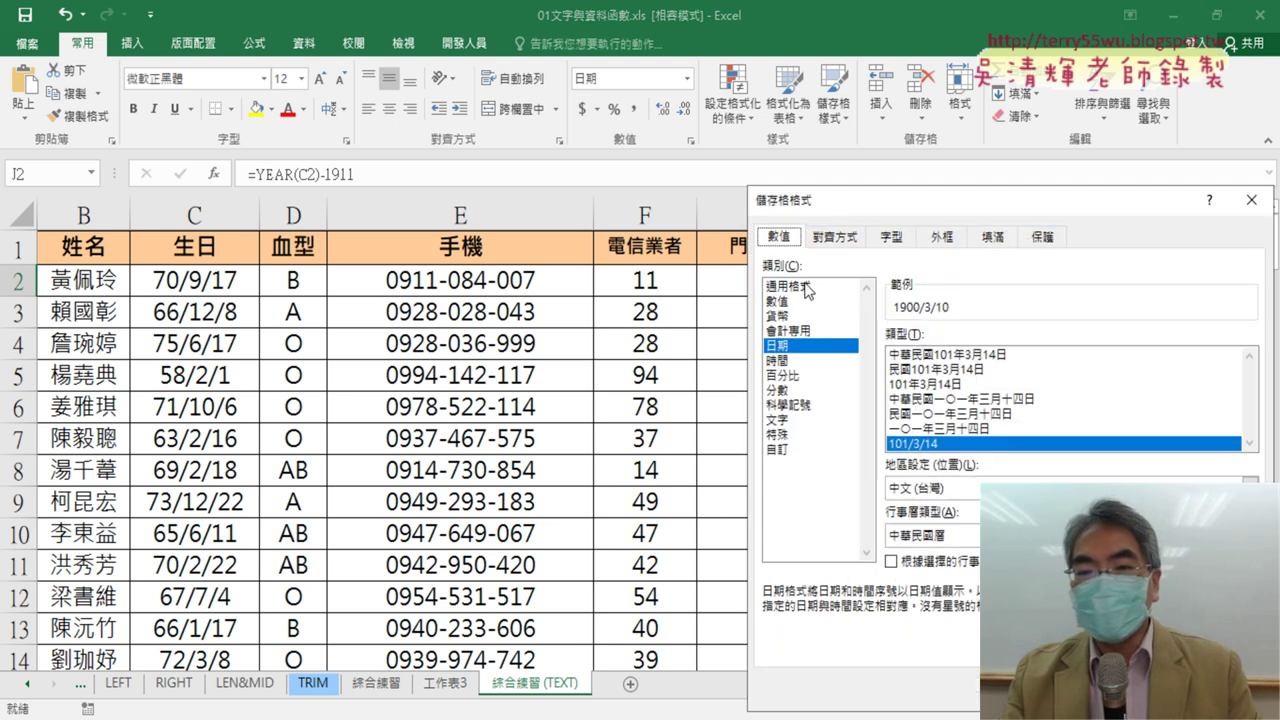
click(806, 286)
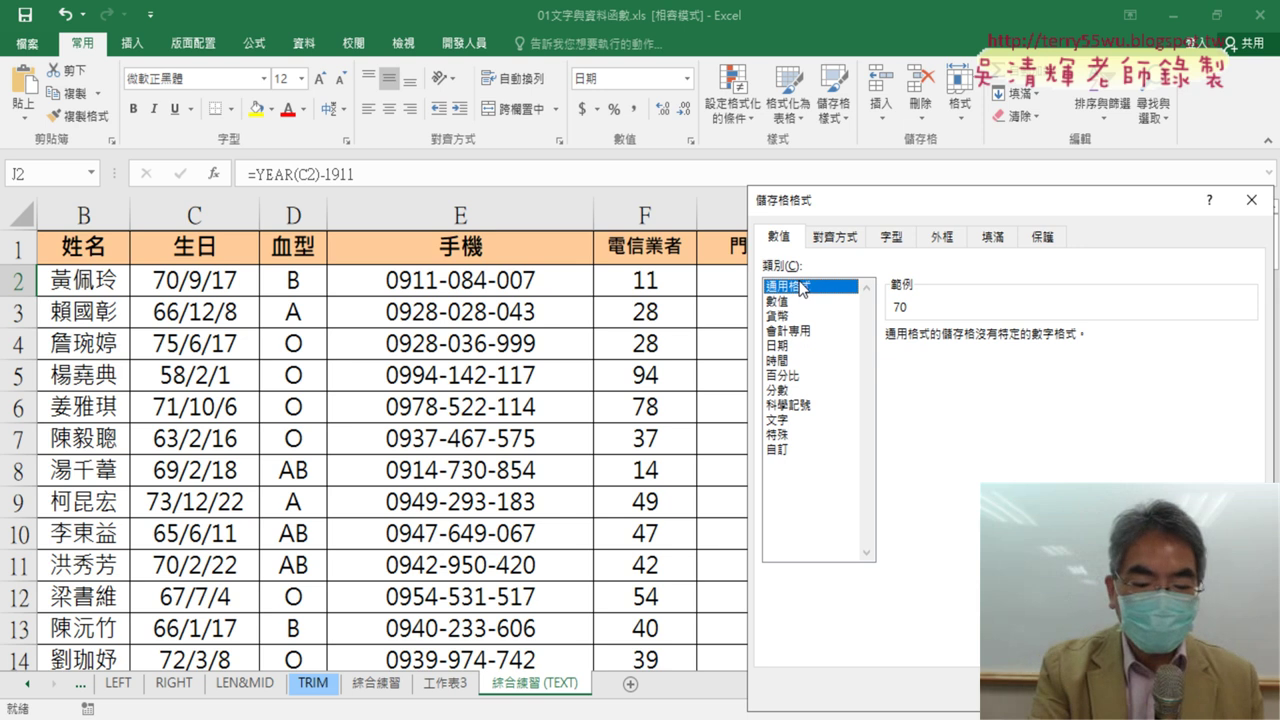
drag(800, 300, 818, 298)
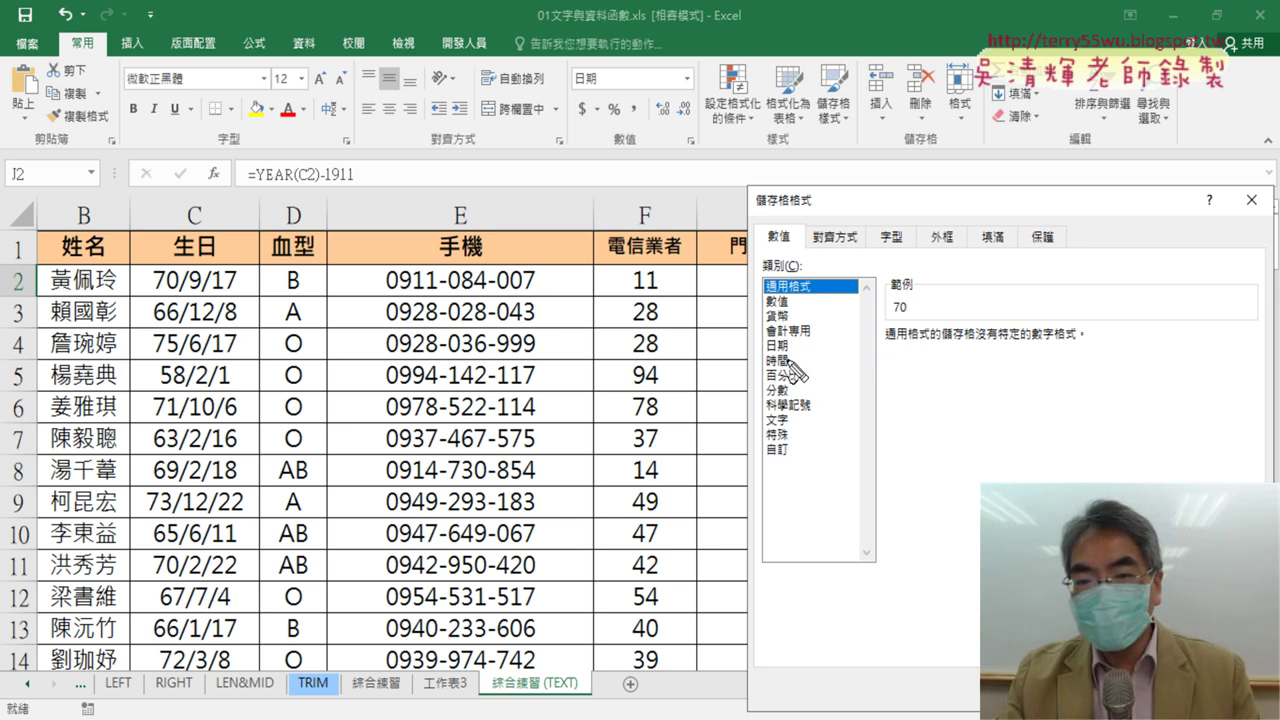
drag(798, 340, 770, 357)
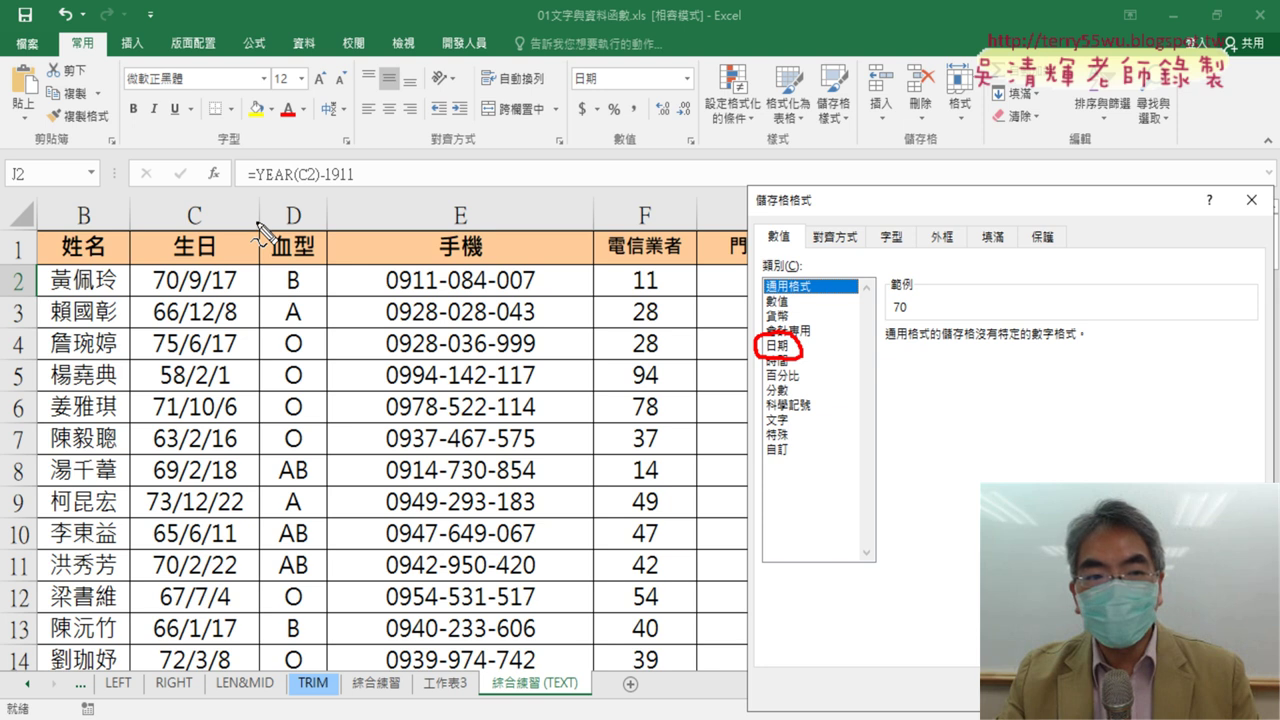
drag(264, 187, 745, 368)
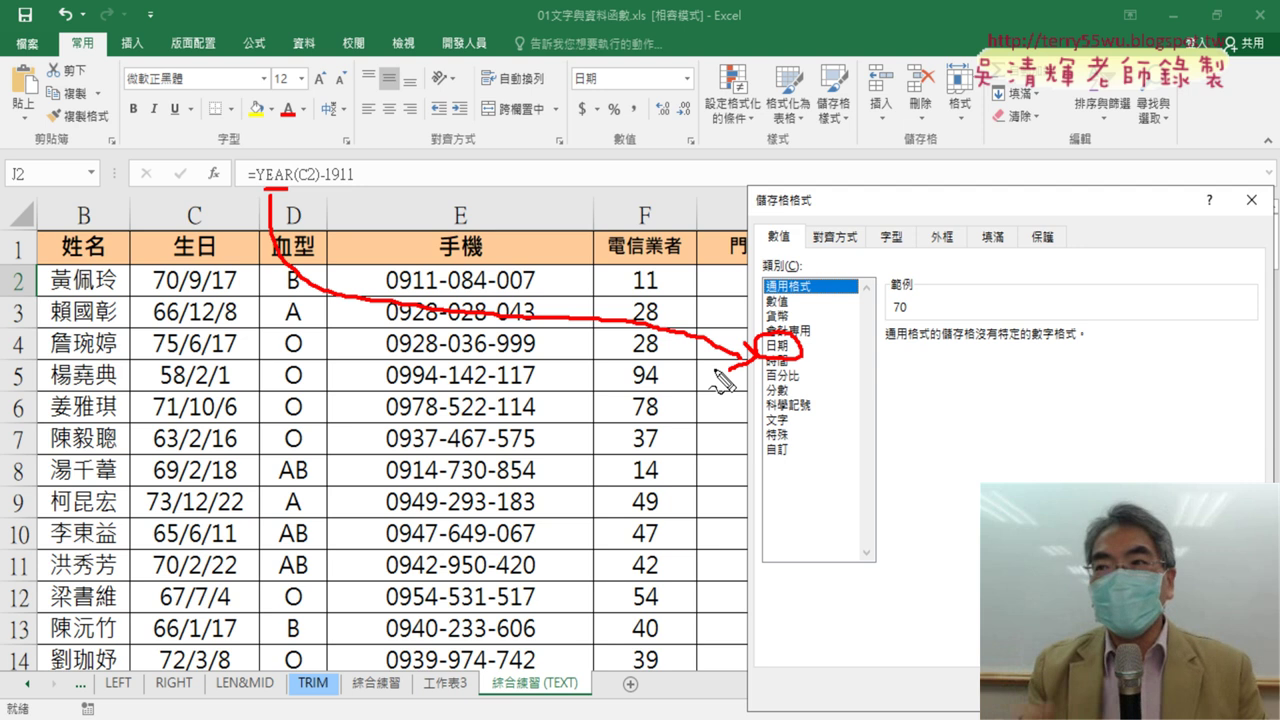
key(Escape)
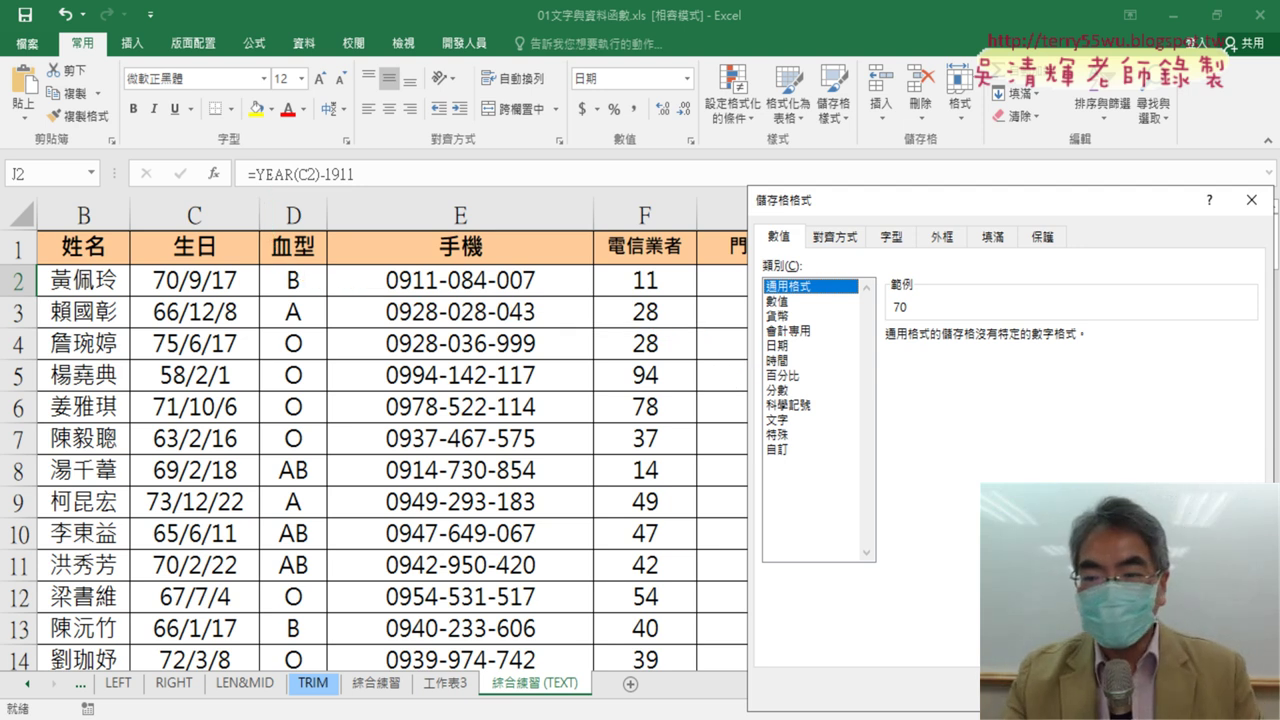
key(Return)
drag(1243, 214, 1140, 216)
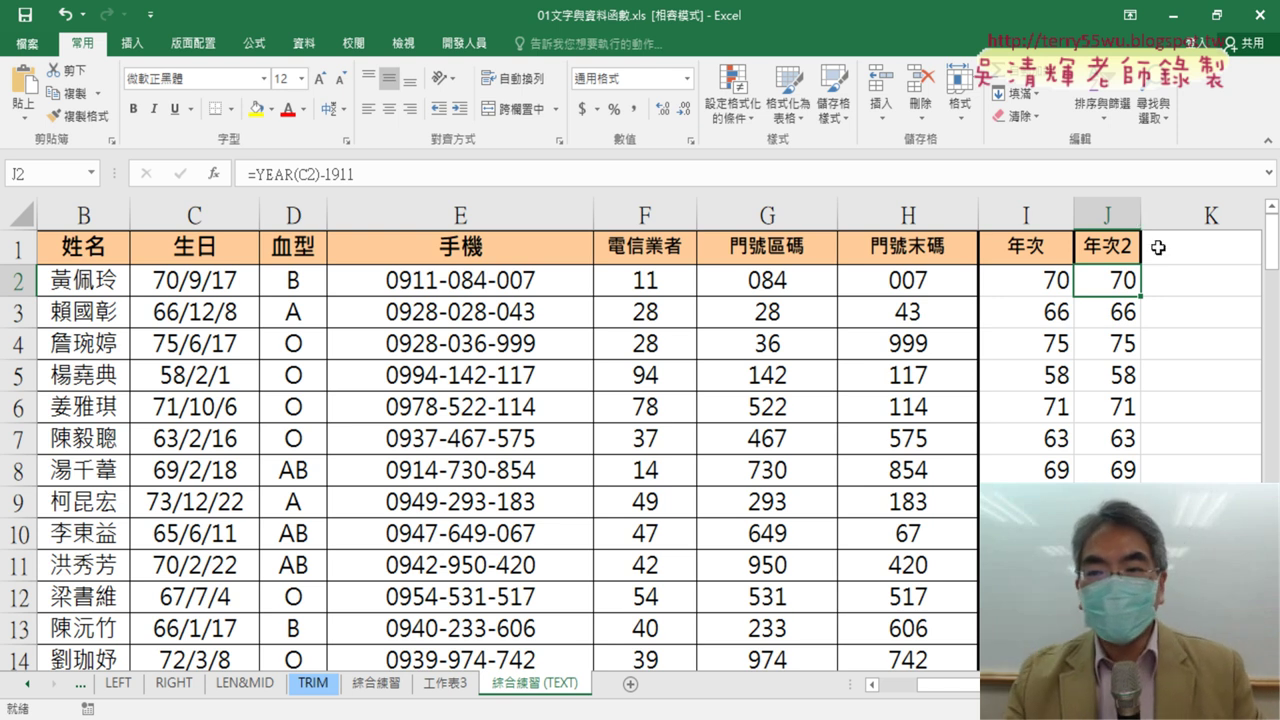
click(1026, 250)
key(ctrl+shift+Down)
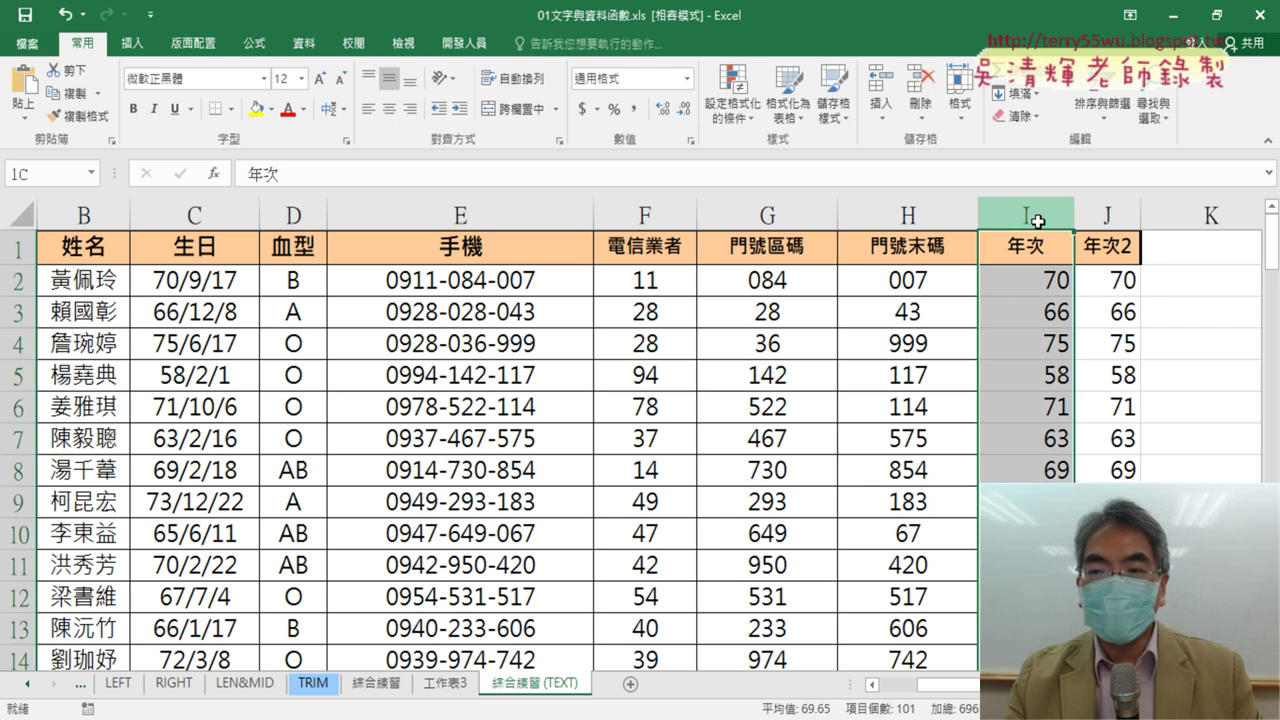
click(1027, 249)
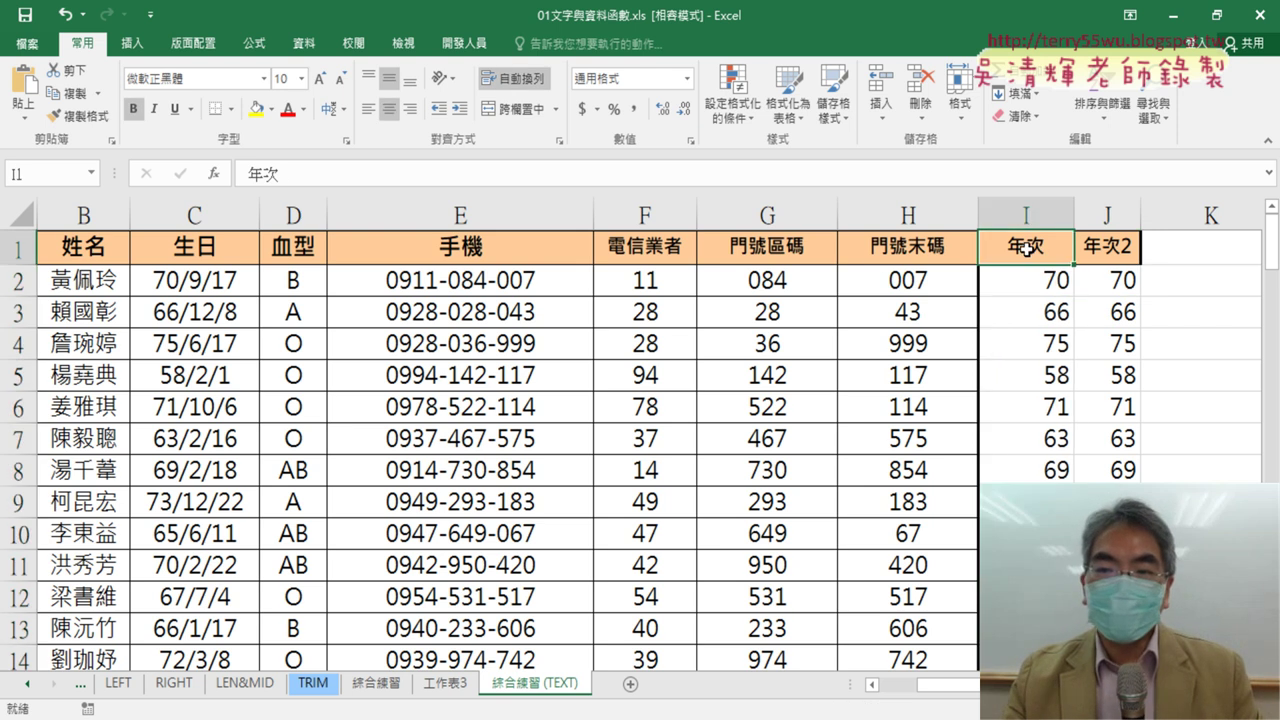
click(441, 684)
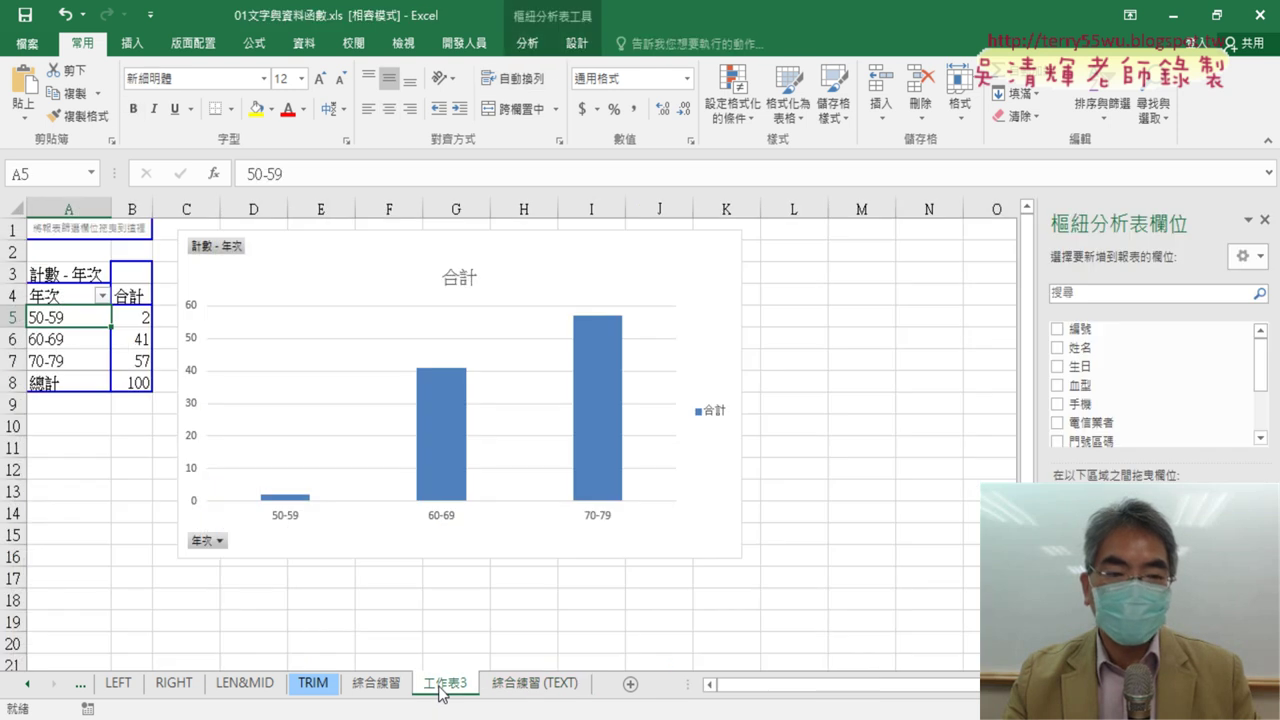
click(72, 341)
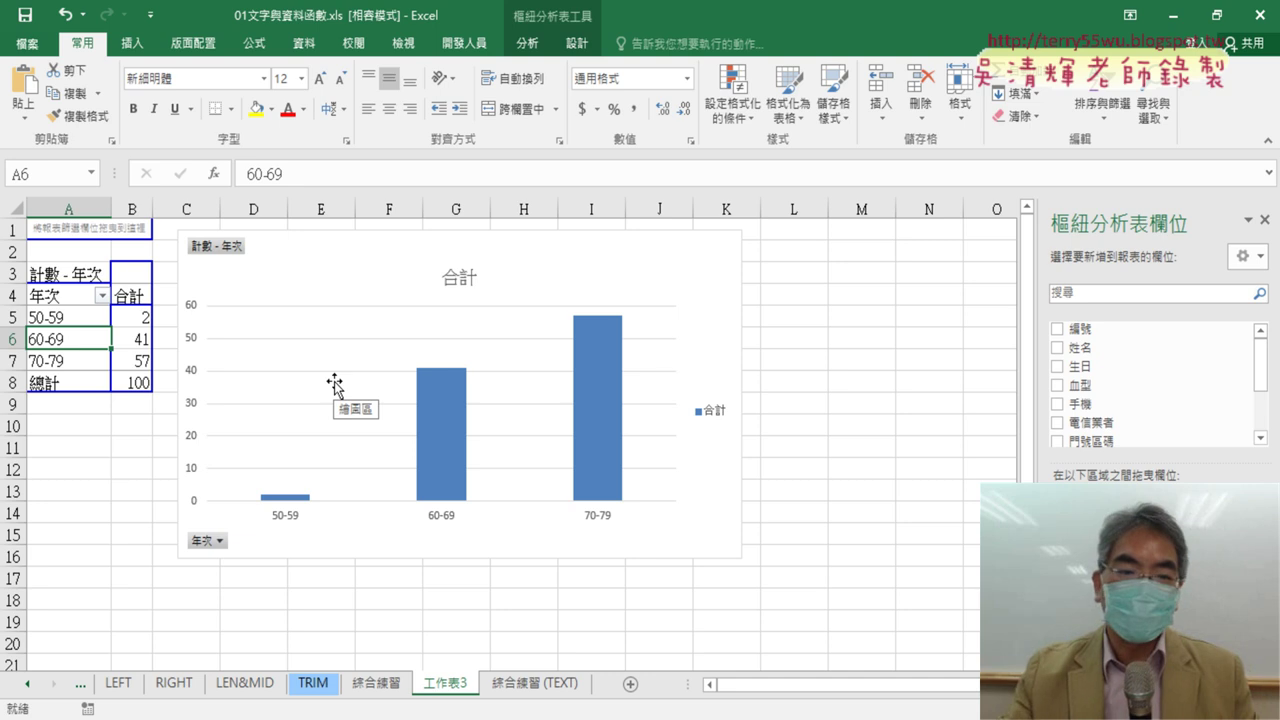
click(708, 246)
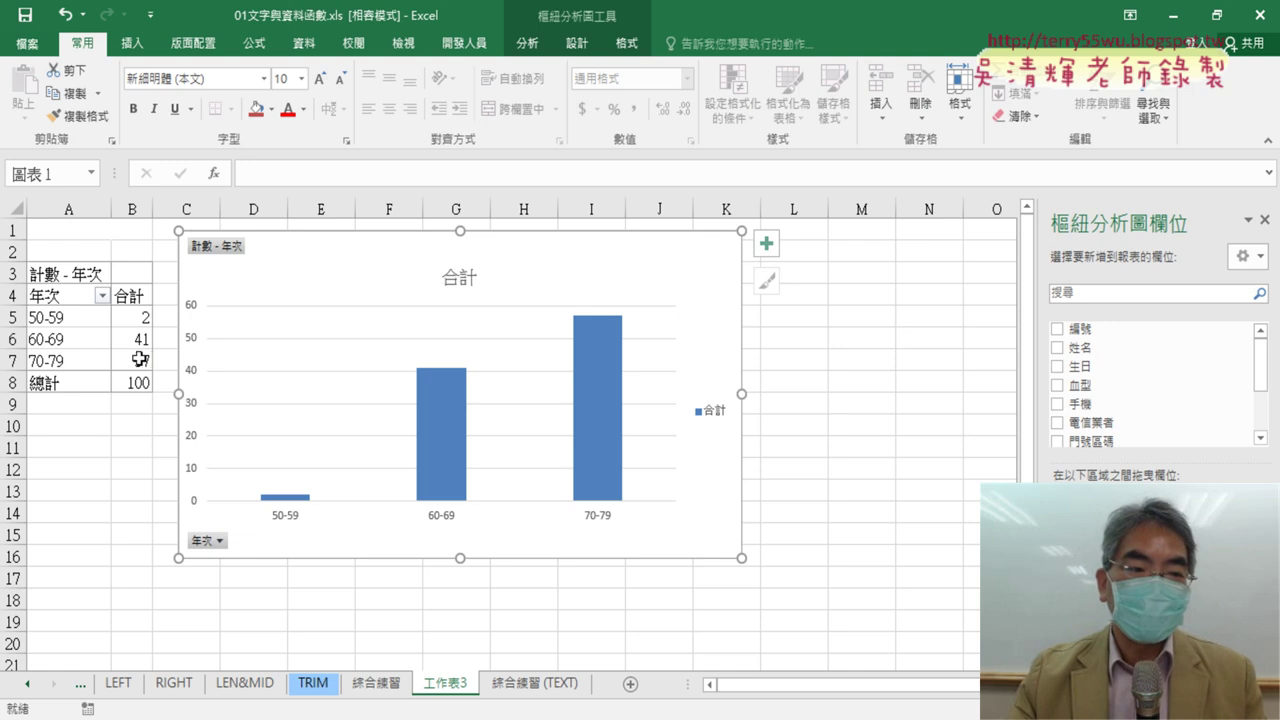
drag(140, 360, 60, 318)
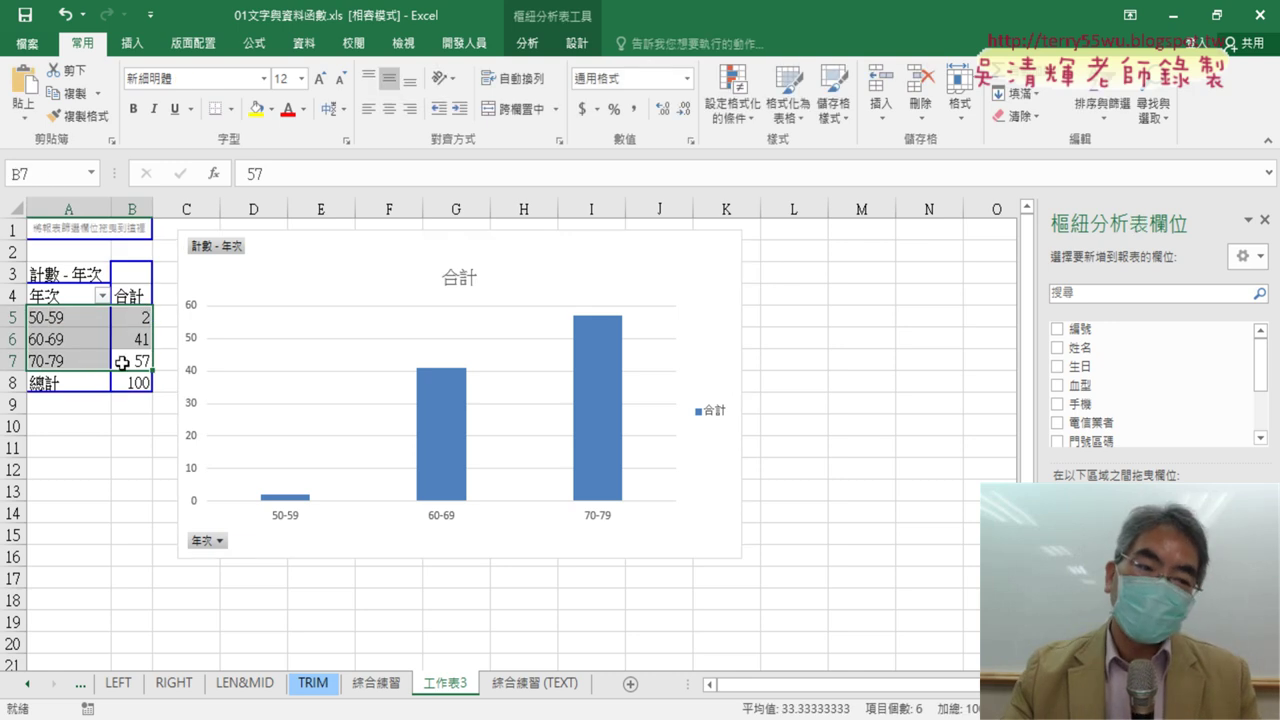
click(734, 244)
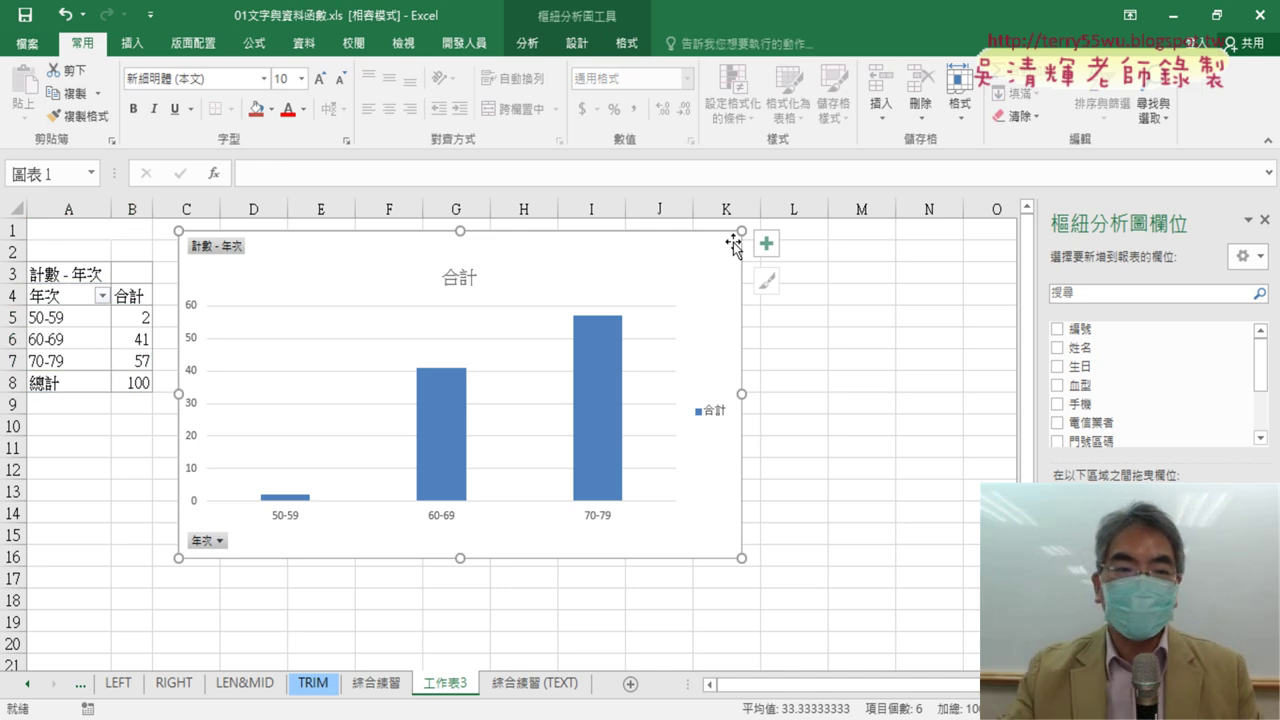
click(550, 688)
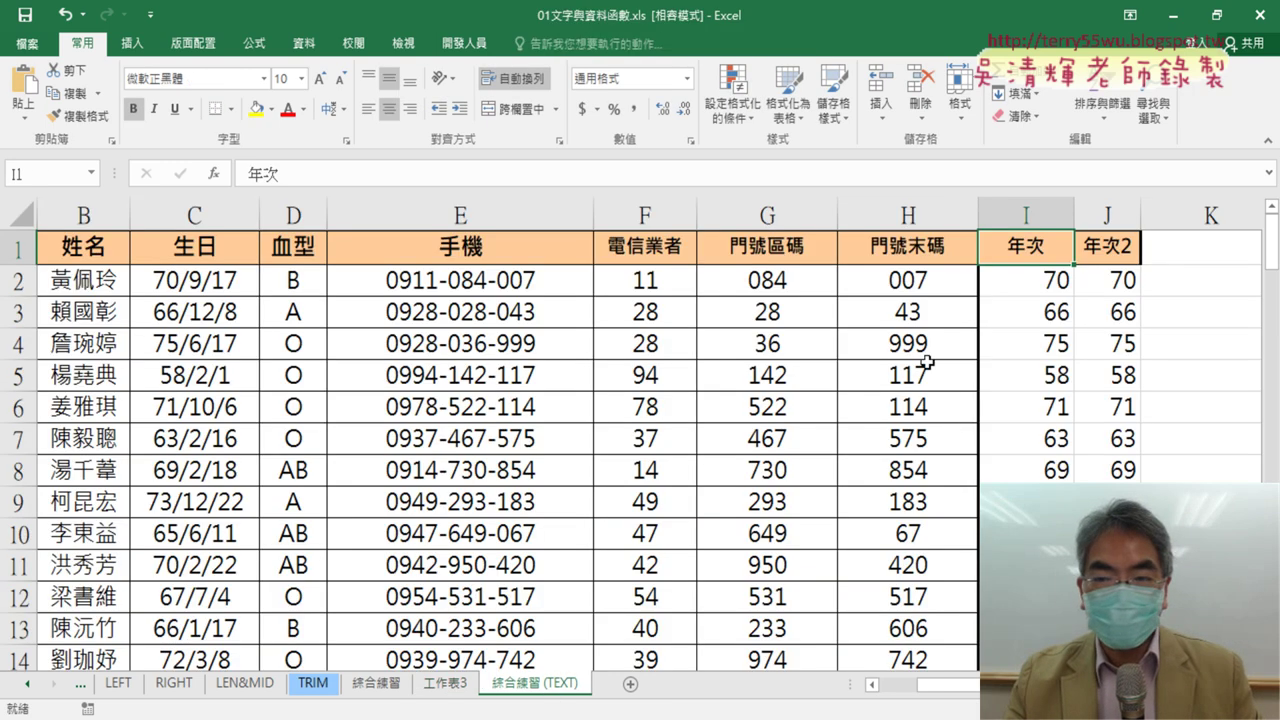
- Look over the data columns, including column D, 電信業者 and 手機, with the Insert tab open
click(130, 44)
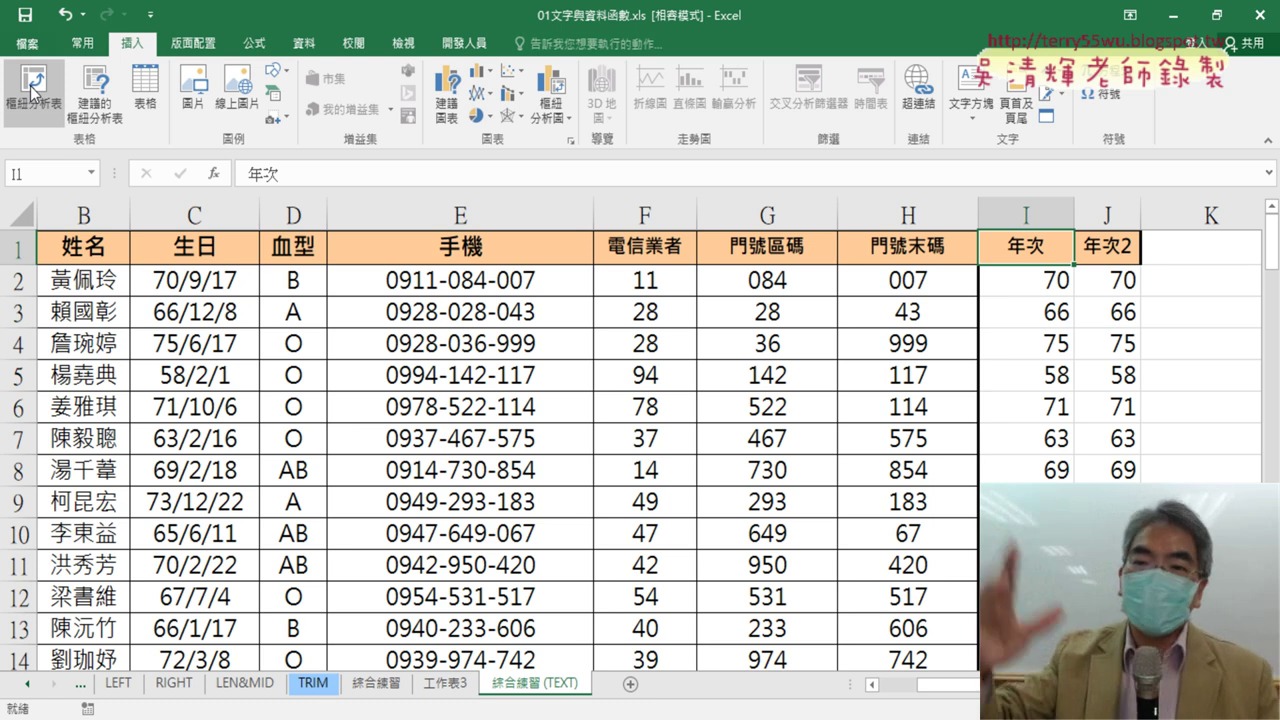
click(289, 211)
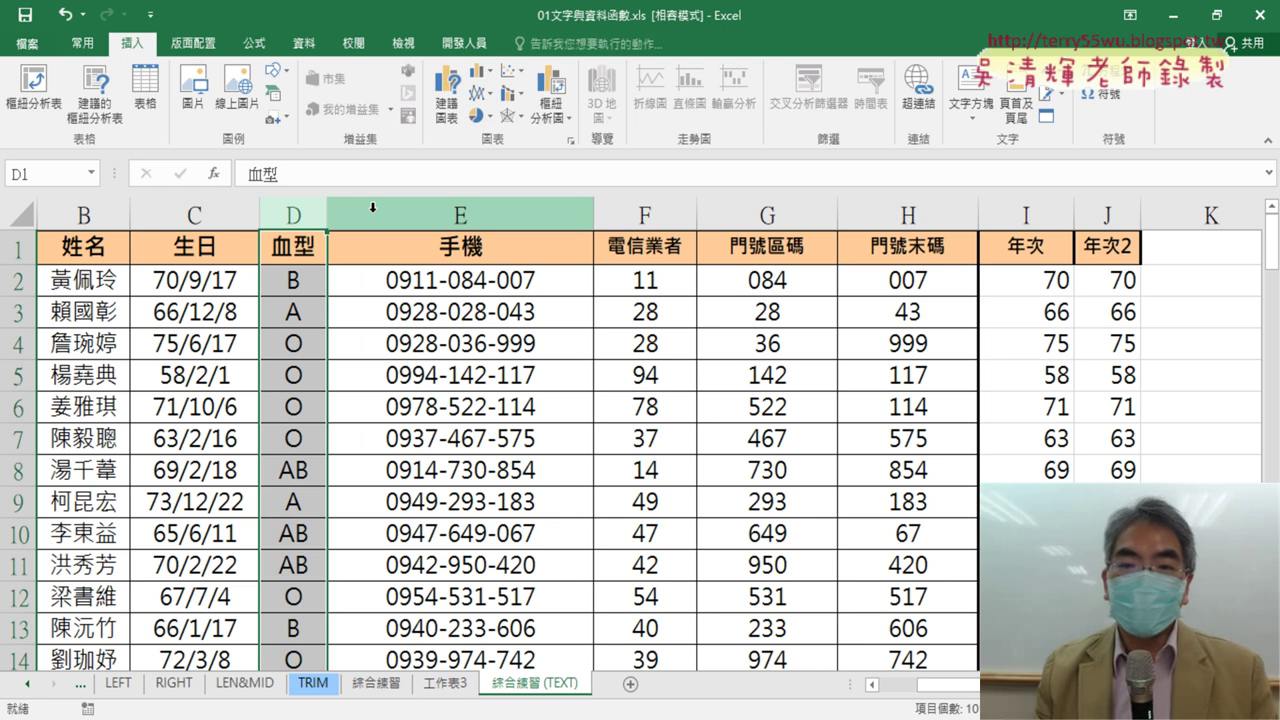
click(632, 211)
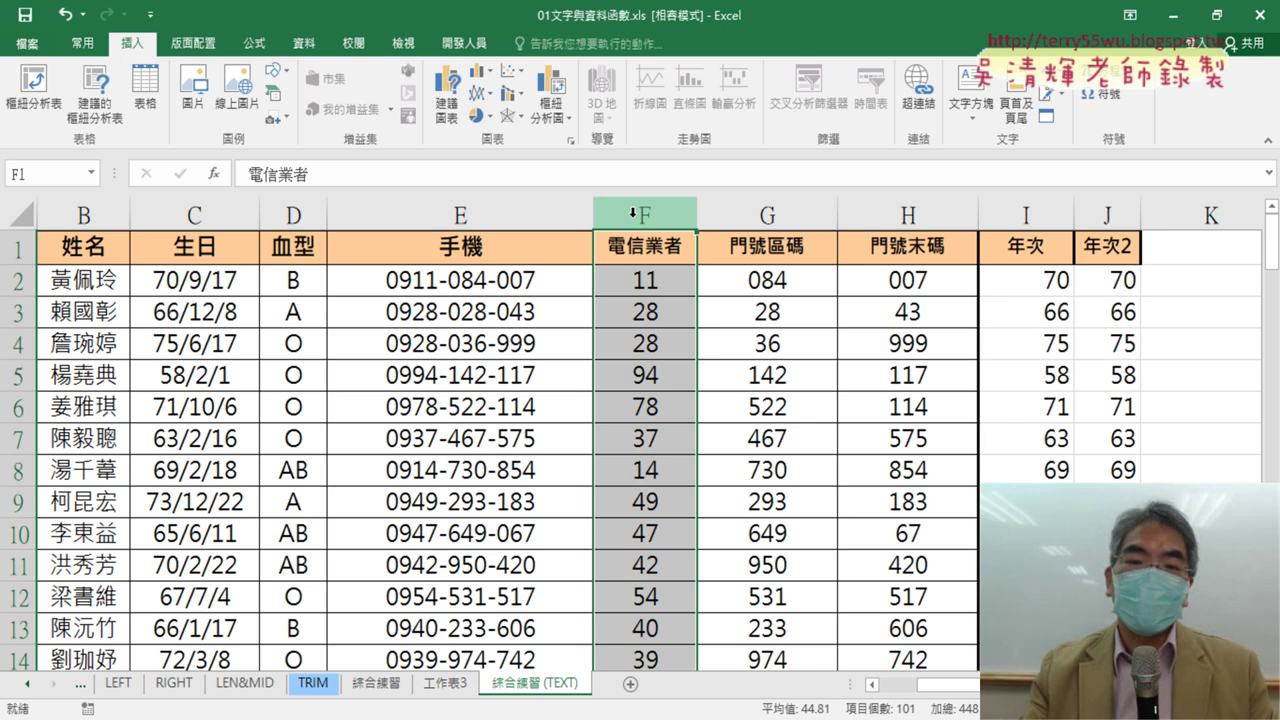
click(520, 258)
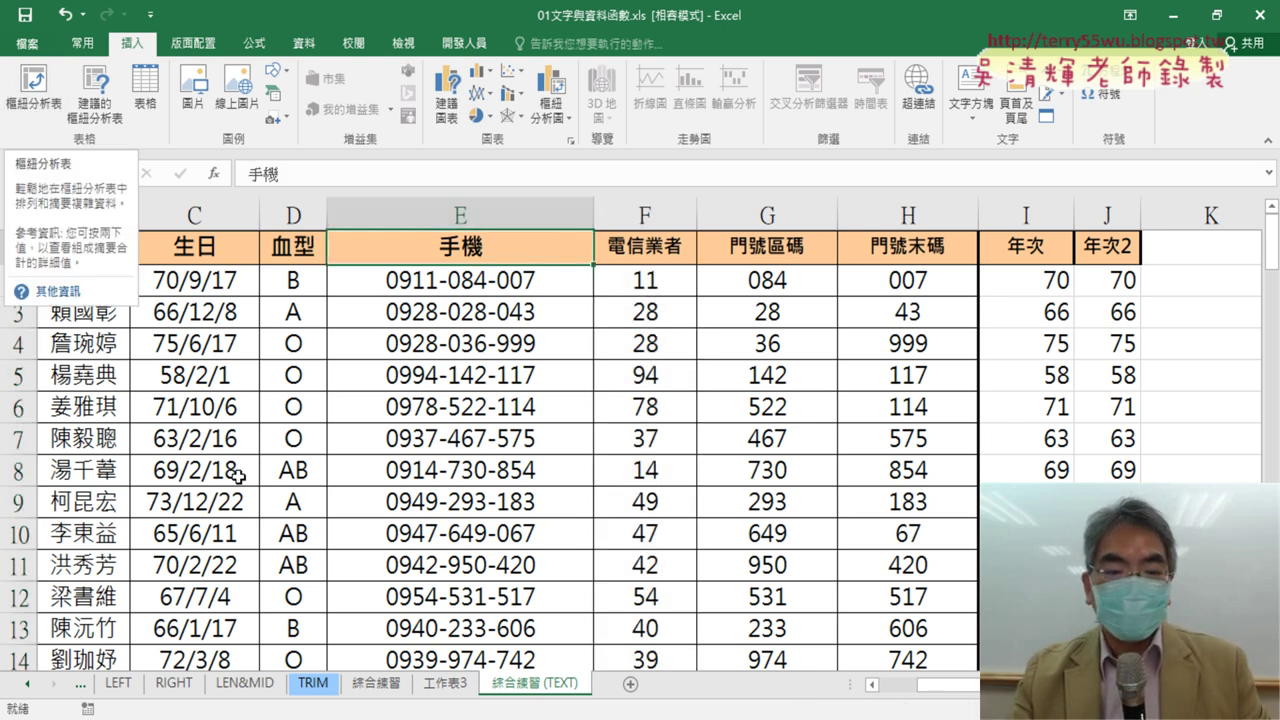
- Check the earlier pivot chart on 工作表3, then start a PivotTable from the 綜合練習 (TEXT) data
click(445, 684)
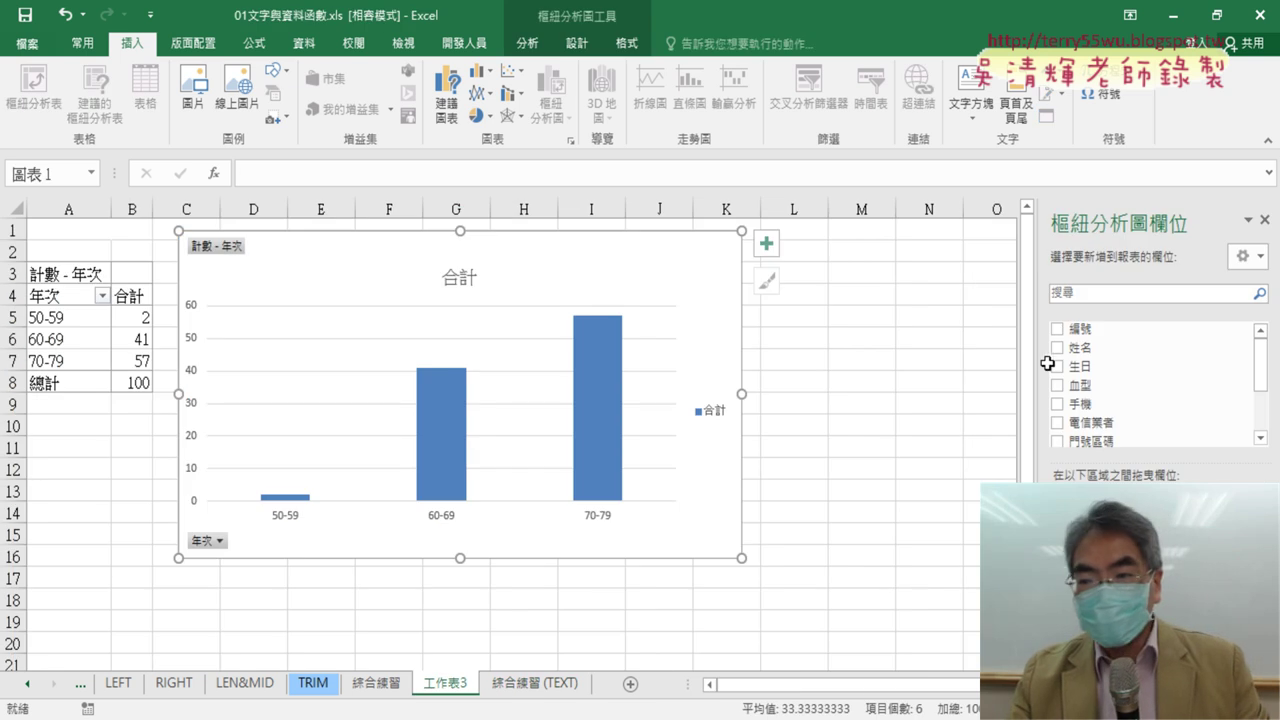
scroll(1260, 420, down, 2)
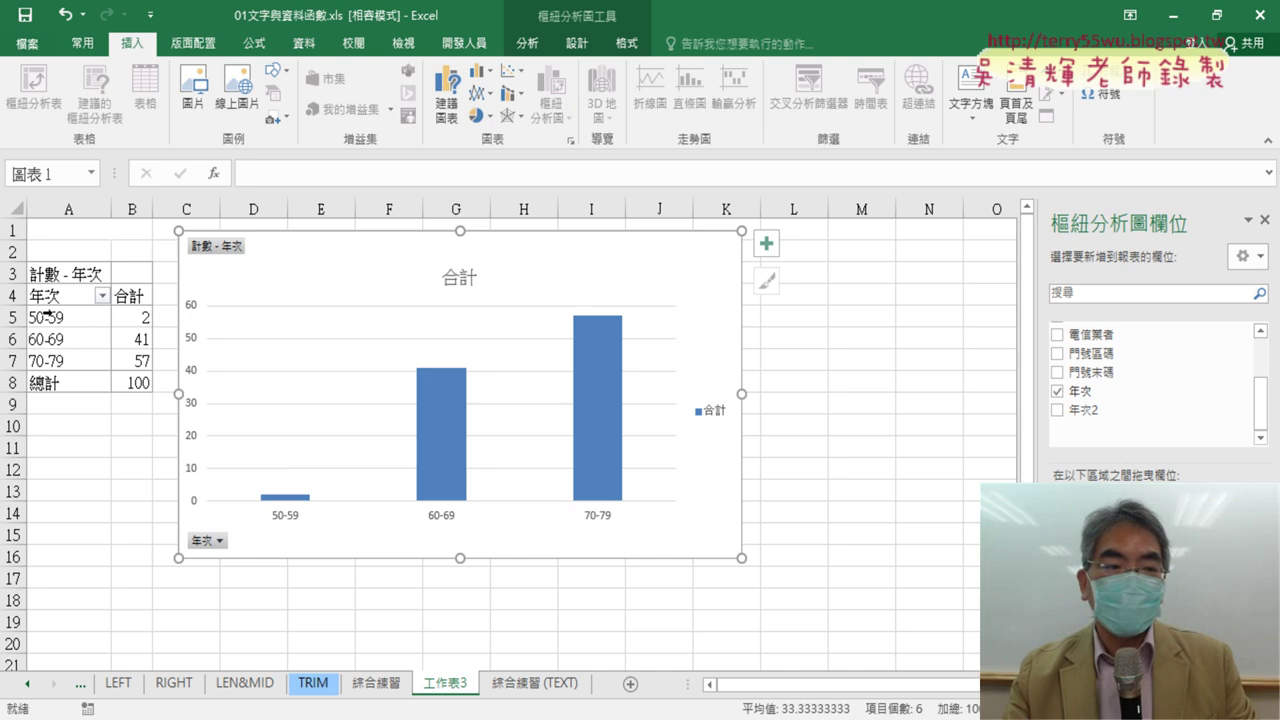
click(549, 684)
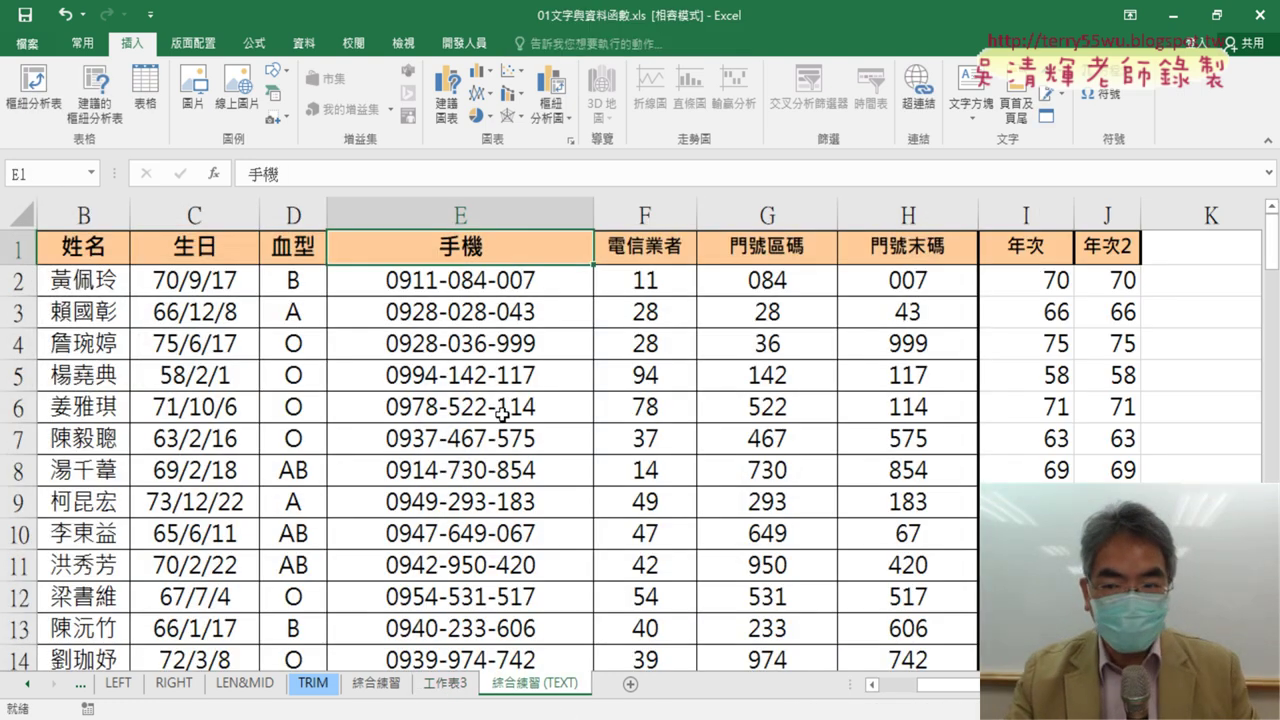
click(380, 370)
click(34, 88)
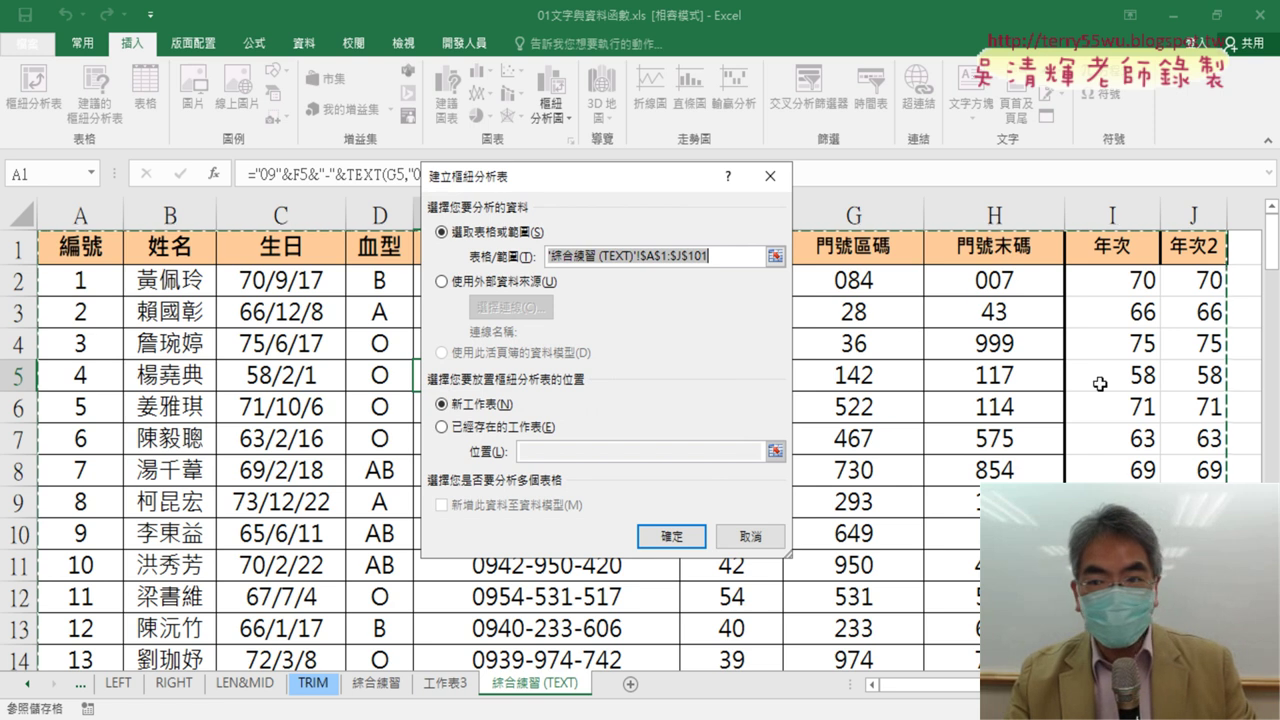
- Put the pivot table on a new sheet and count 年次 in bands 50-59, 60-69, 70-79
click(655, 548)
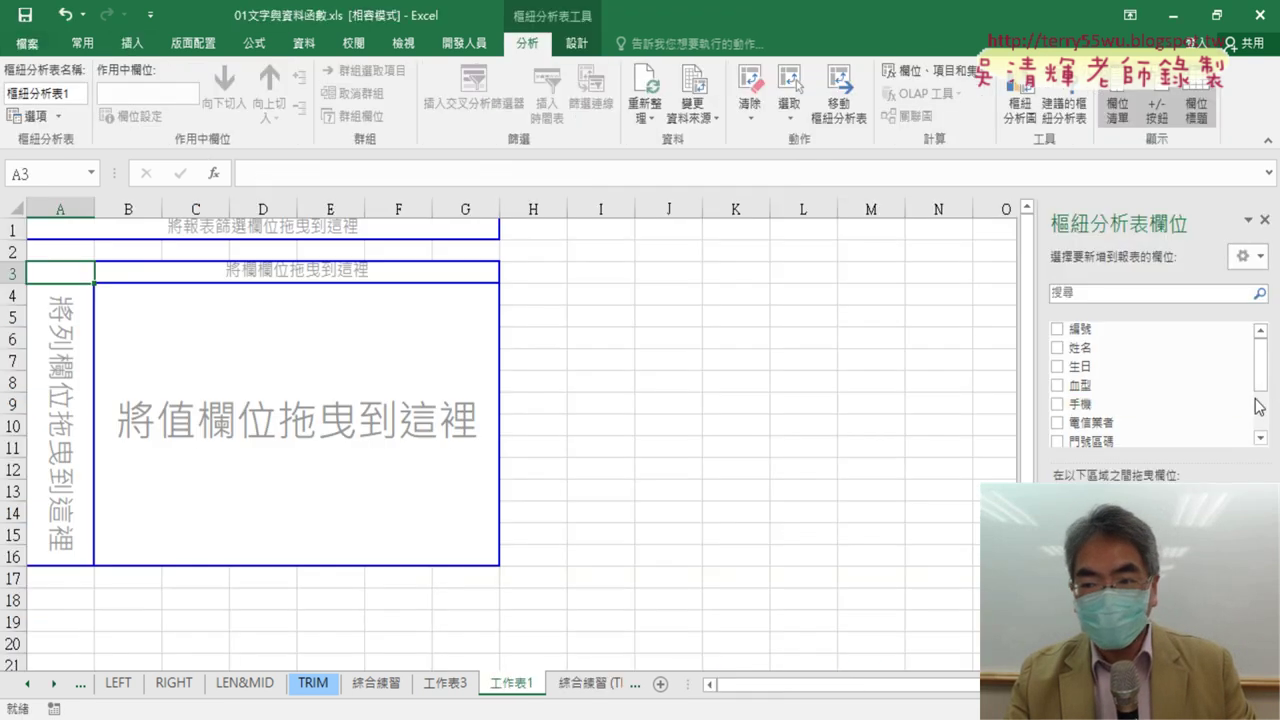
scroll(1268, 377, down, 2)
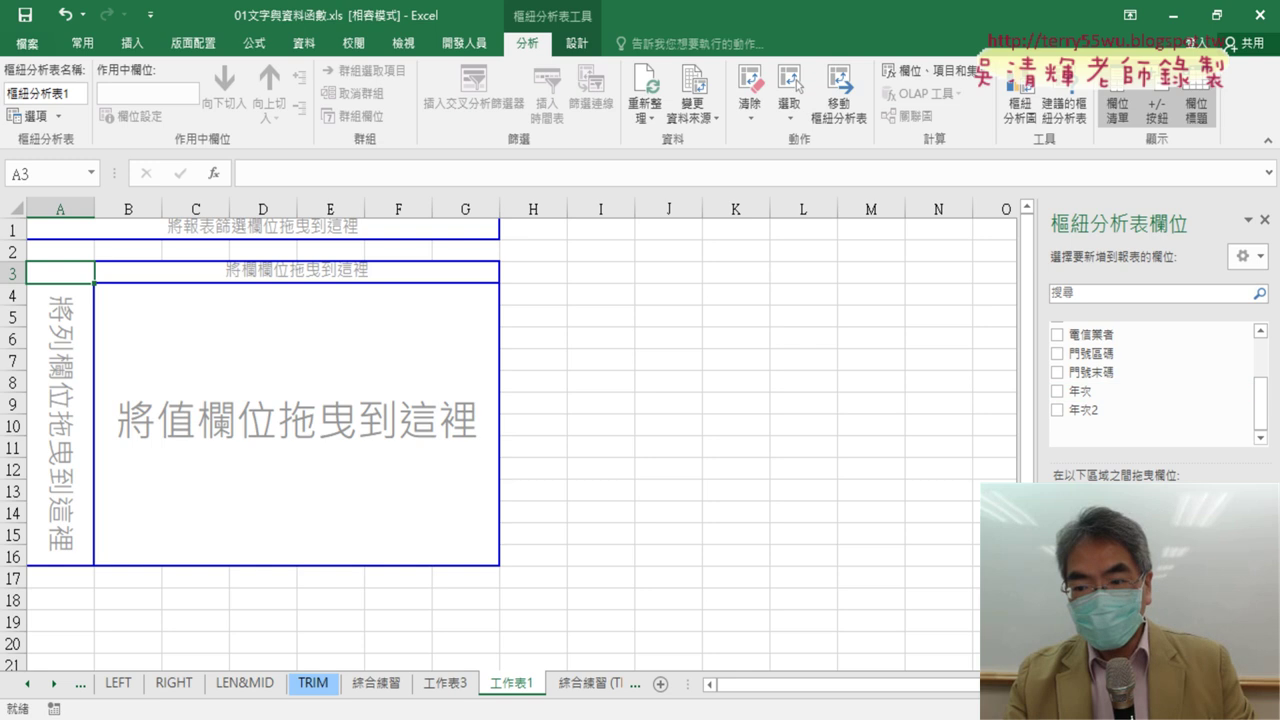
click(1057, 391)
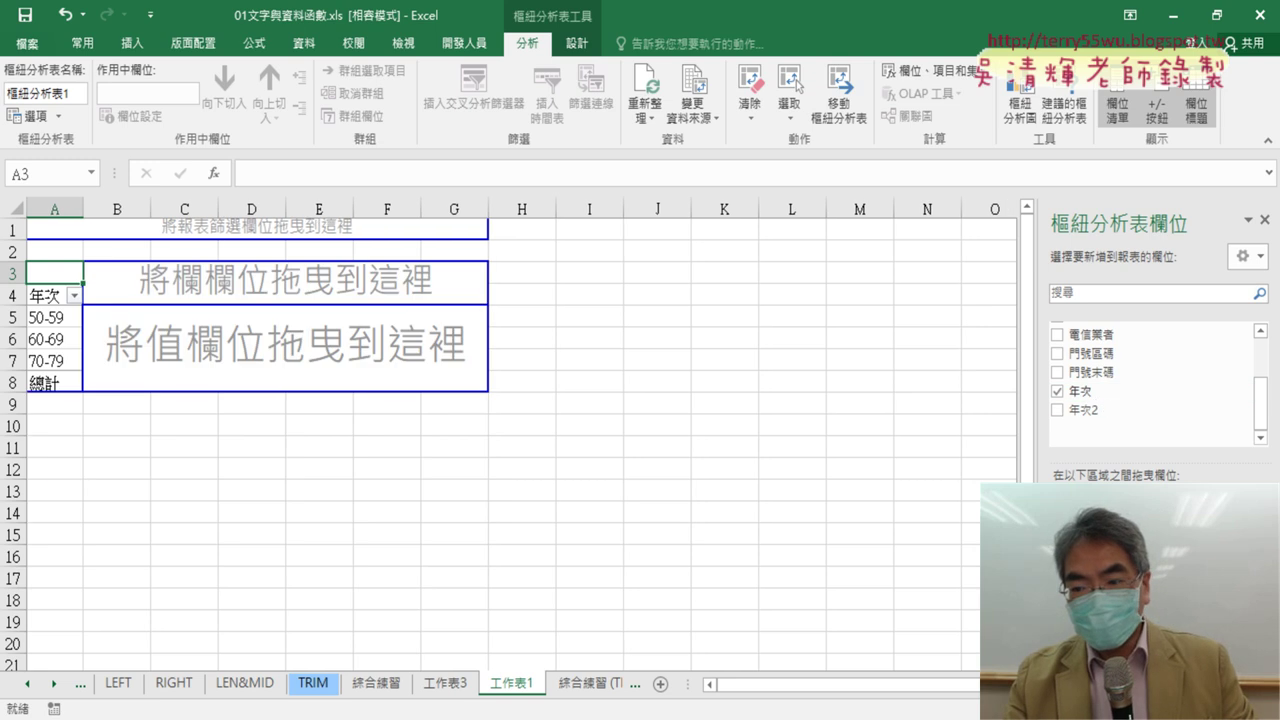
drag(1080, 391, 1200, 650)
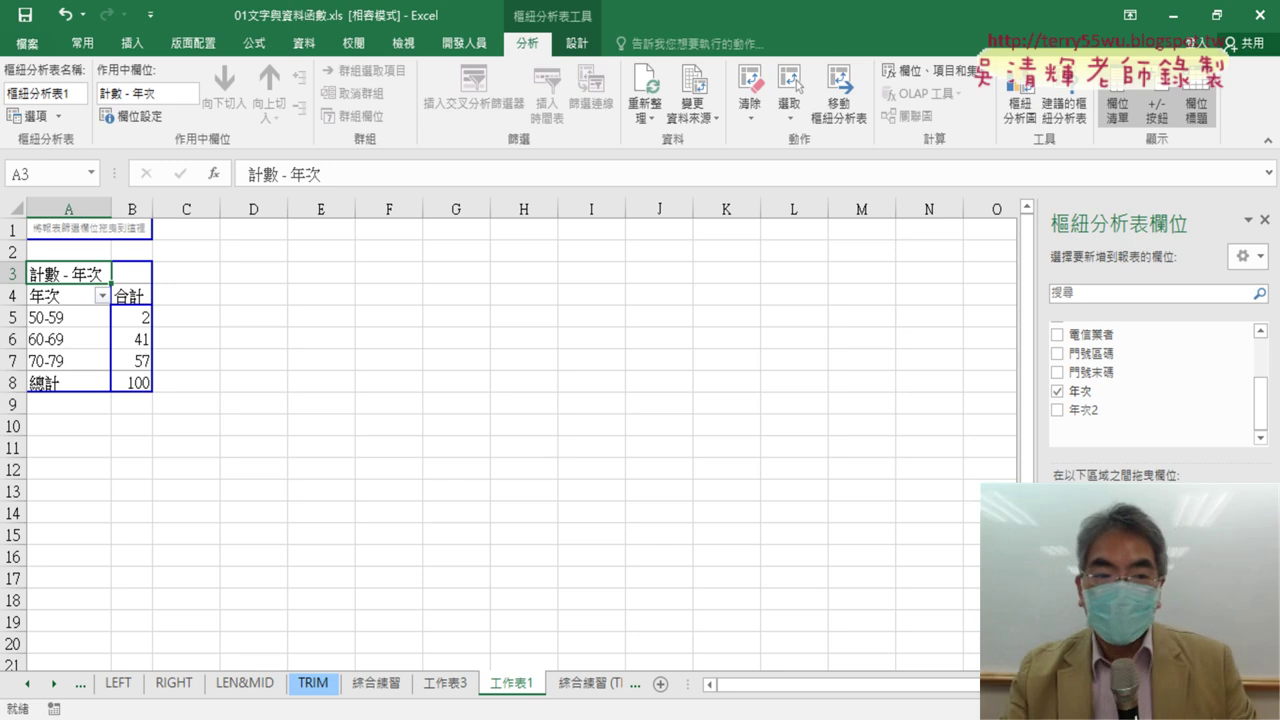
- Ungroup the 年次 decade bands so each year (58, 61, 71…) gets its own count
right_click(69, 316)
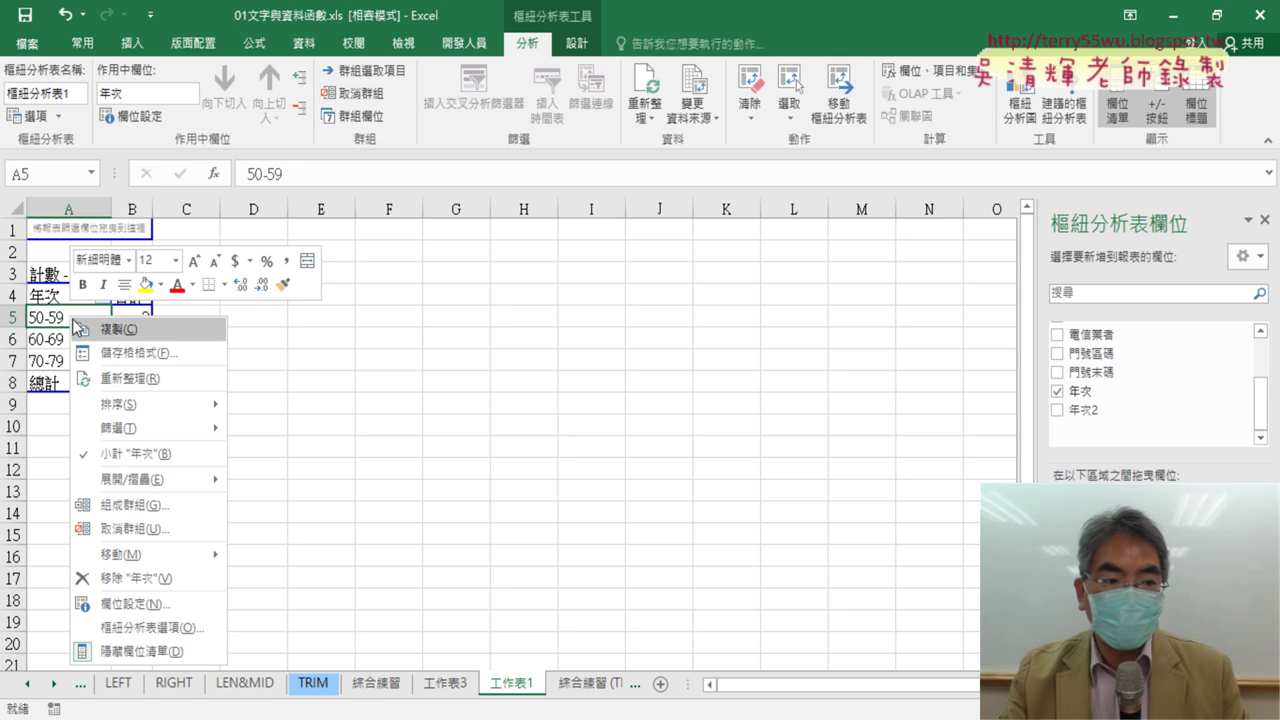
click(116, 530)
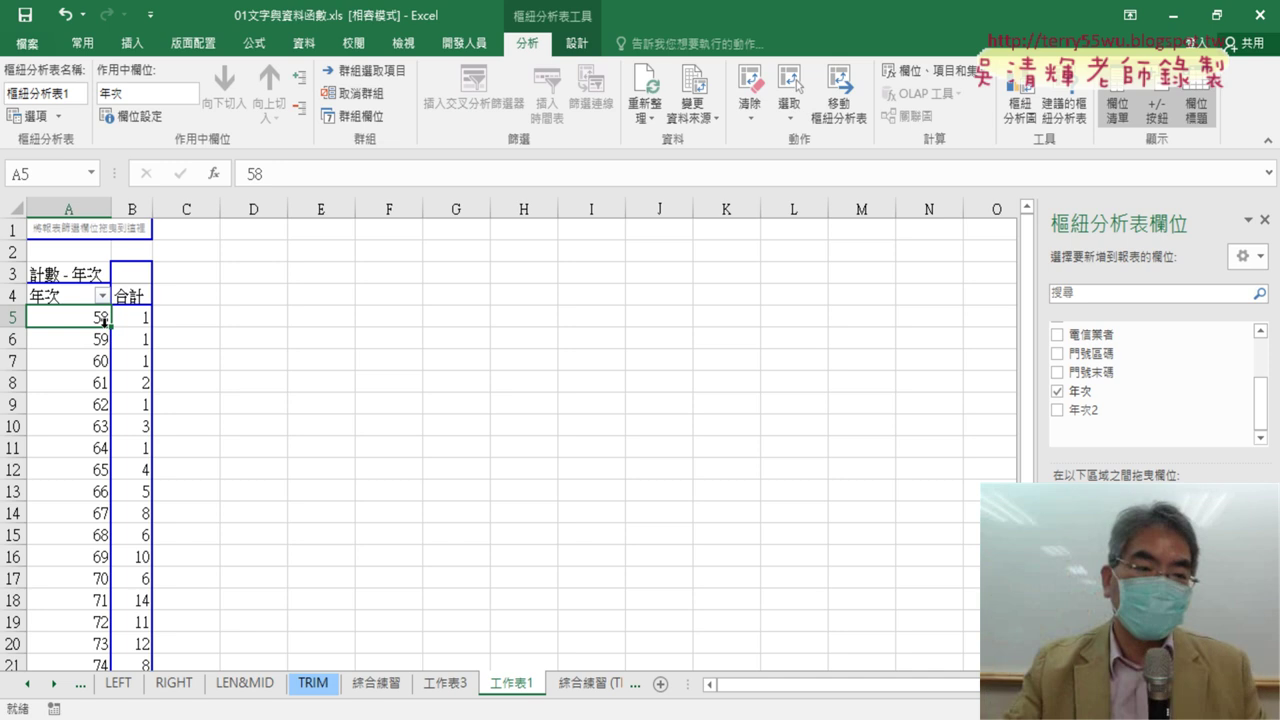
right_click(89, 323)
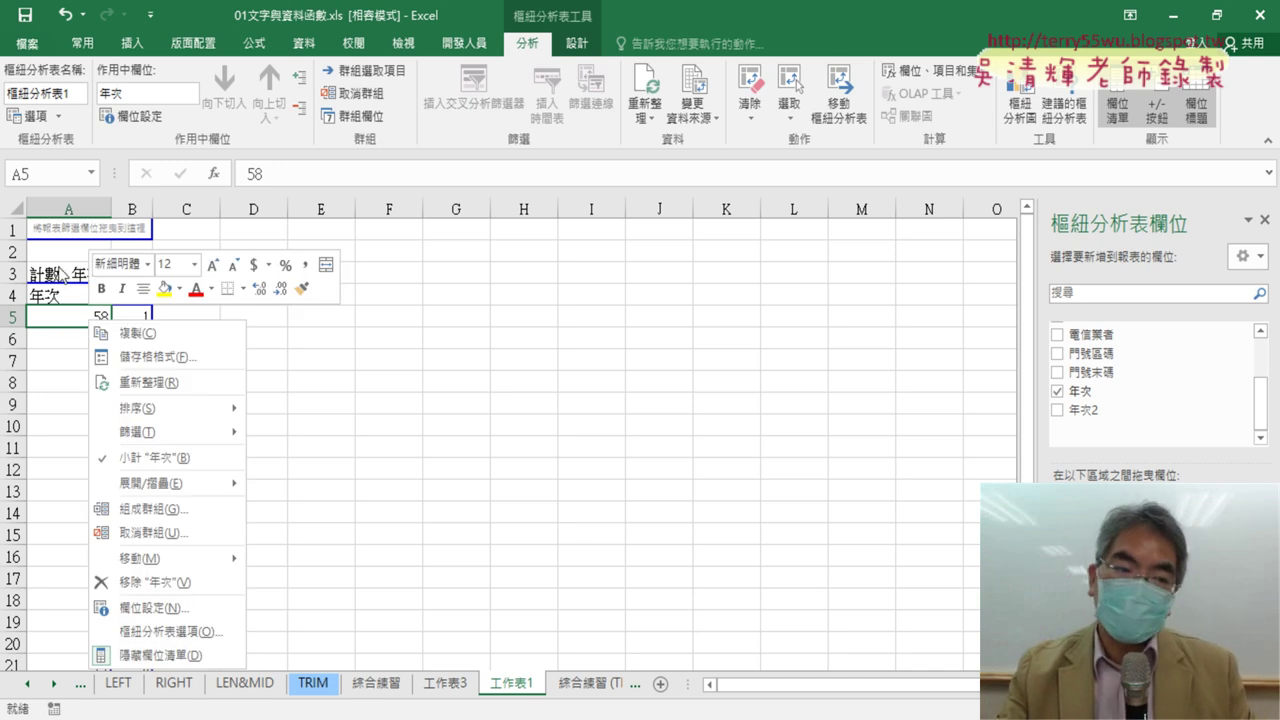
key(Escape)
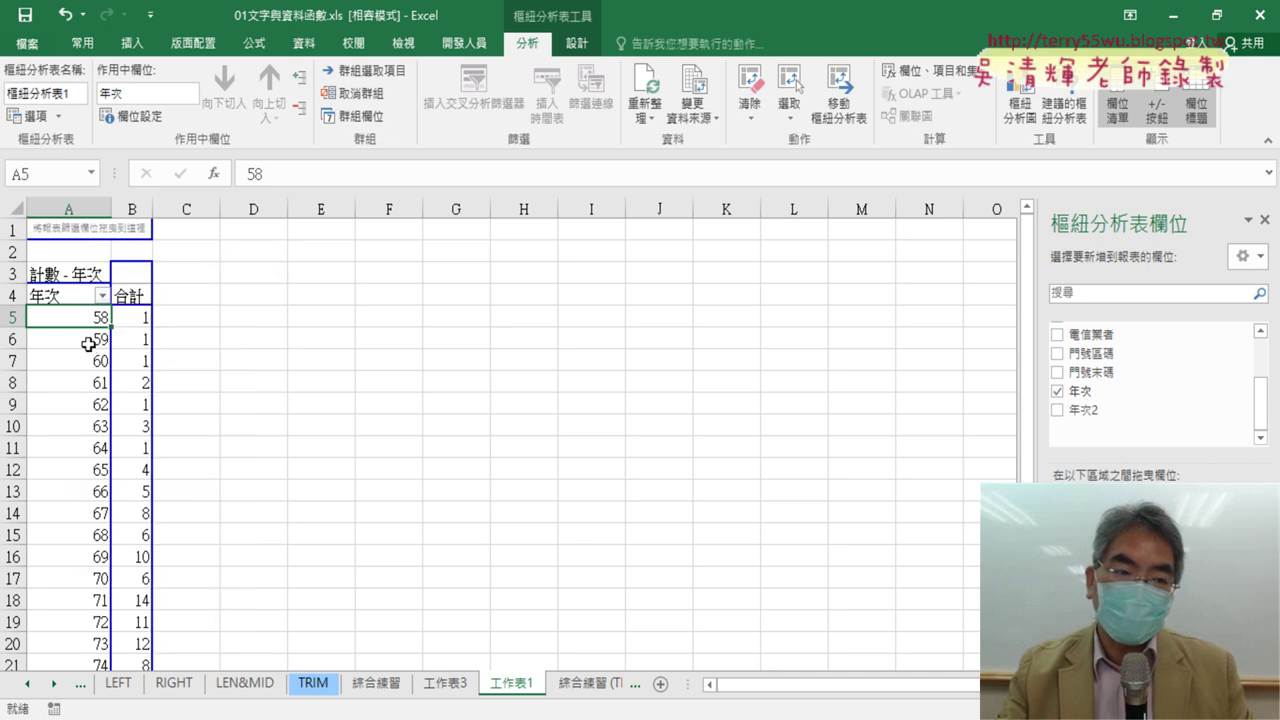
right_click(88, 343)
right_click(57, 281)
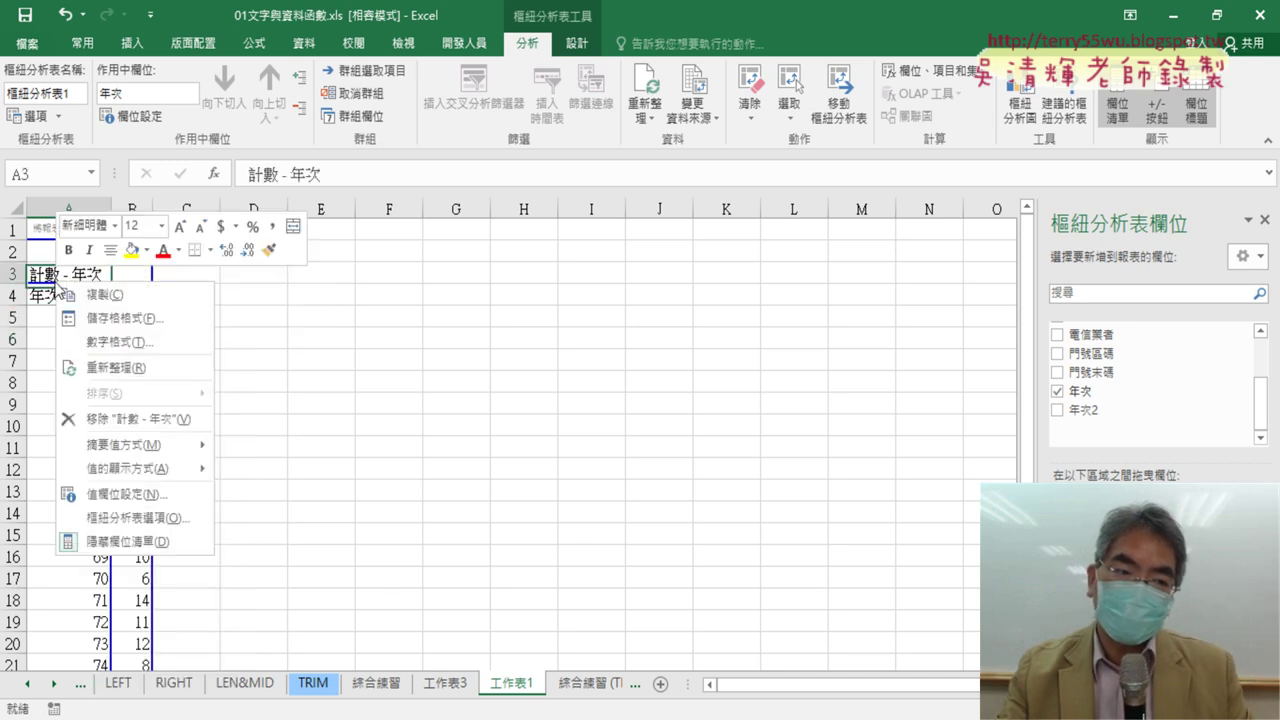
click(22, 295)
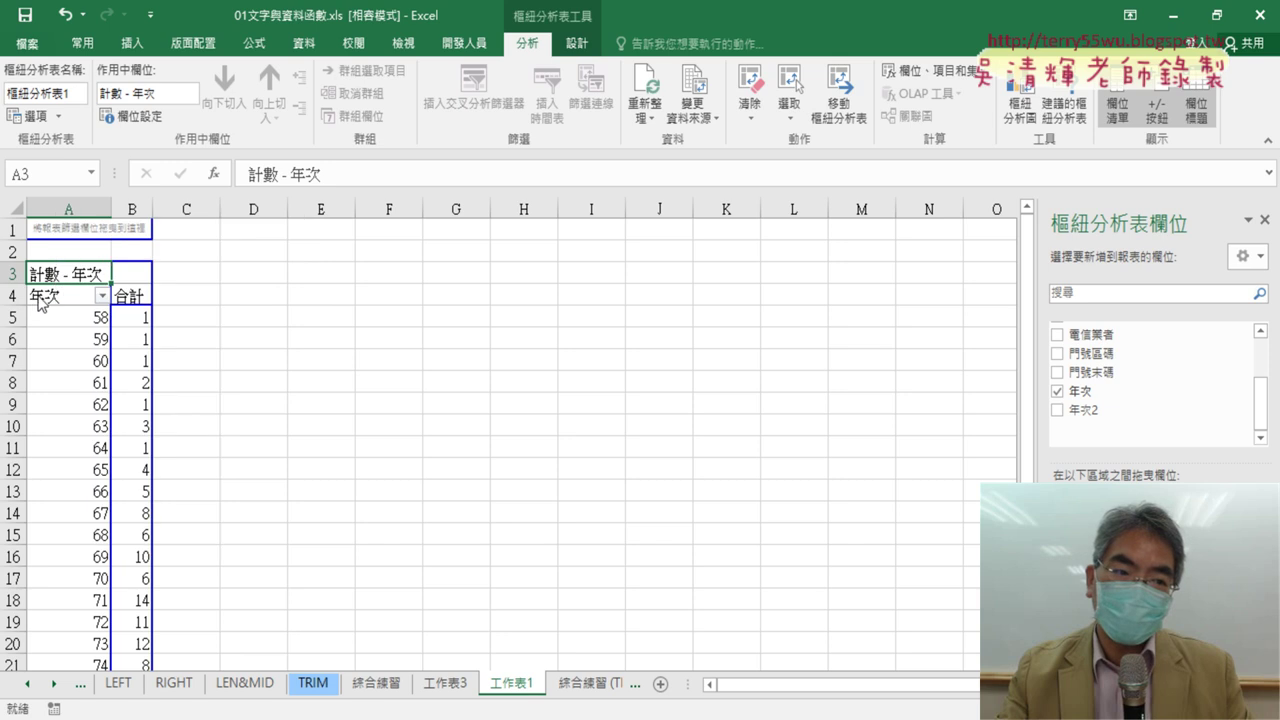
right_click(40, 294)
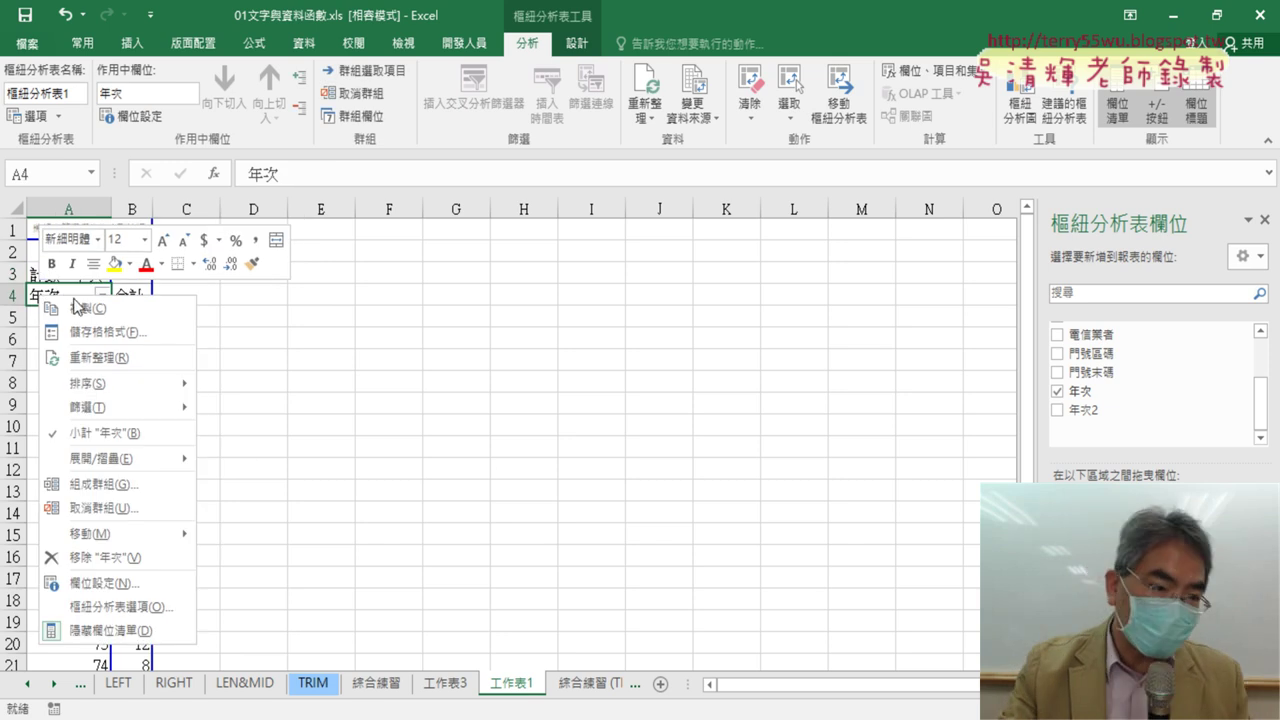
- Regroup the pivot table's years by 10 from 50 to 79, giving 50-59, 60-69 and 70-79 bands
right_click(33, 320)
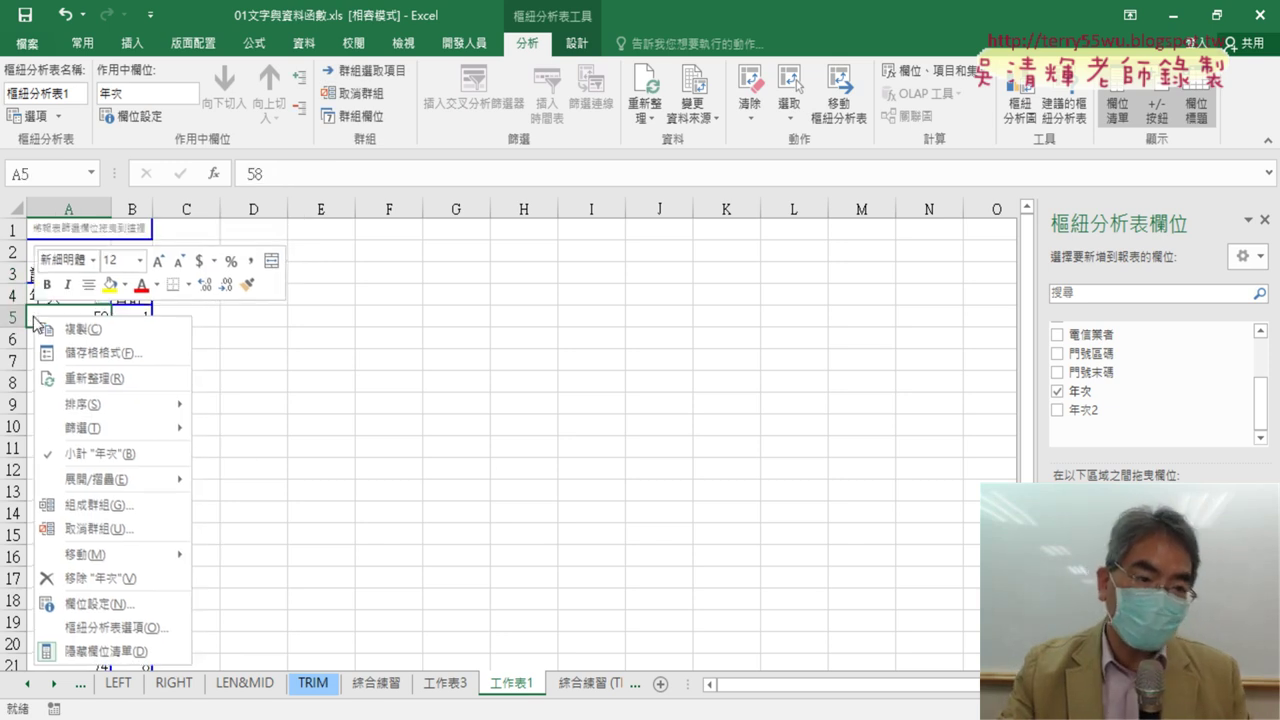
click(96, 505)
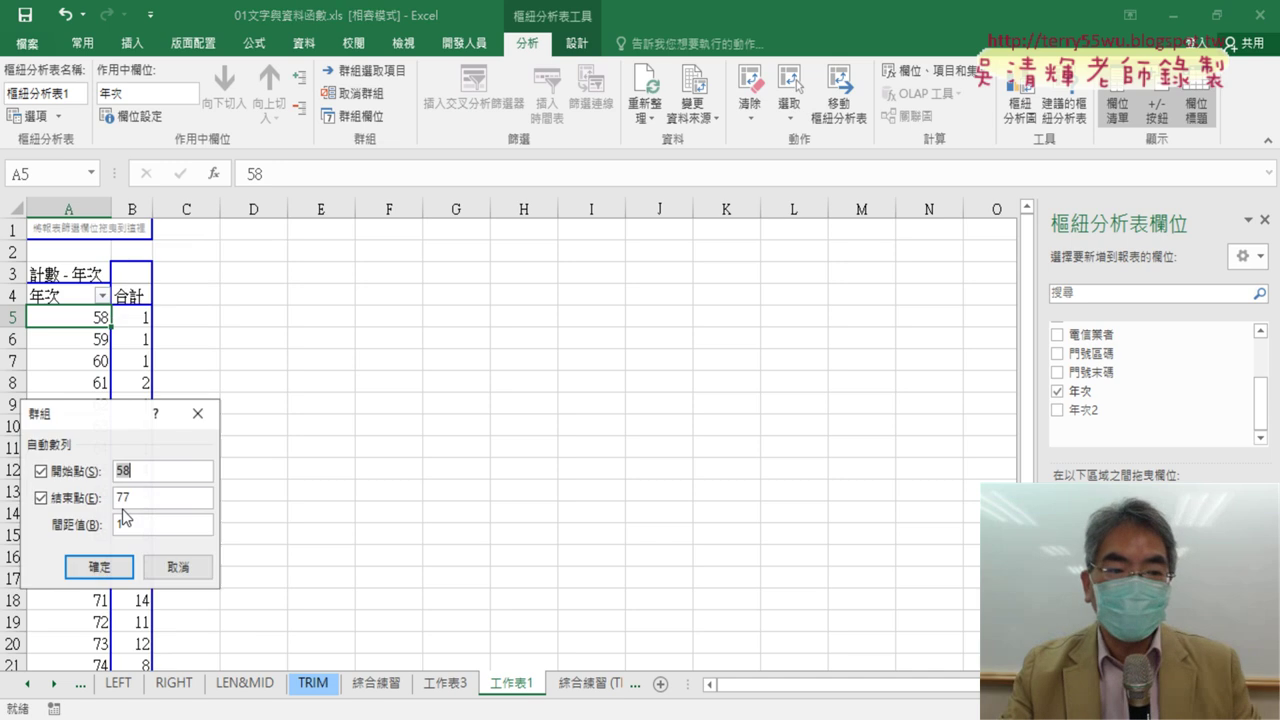
drag(95, 418, 405, 205)
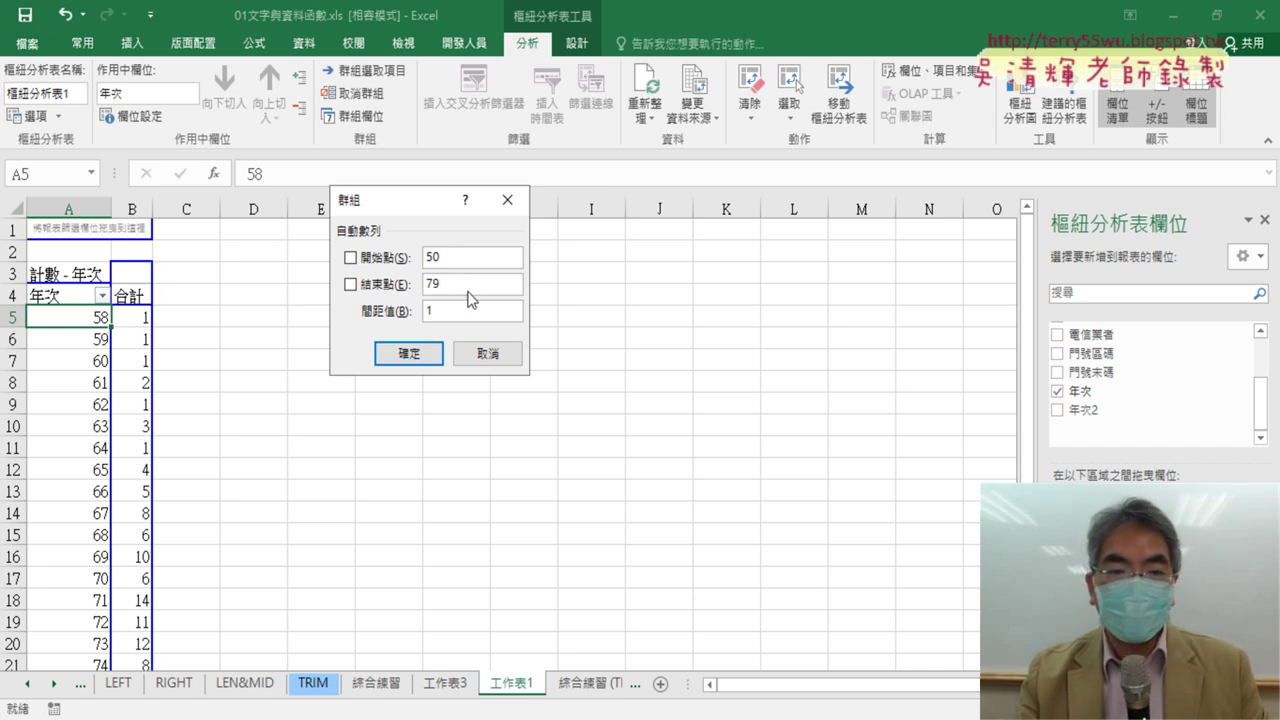
text(0)
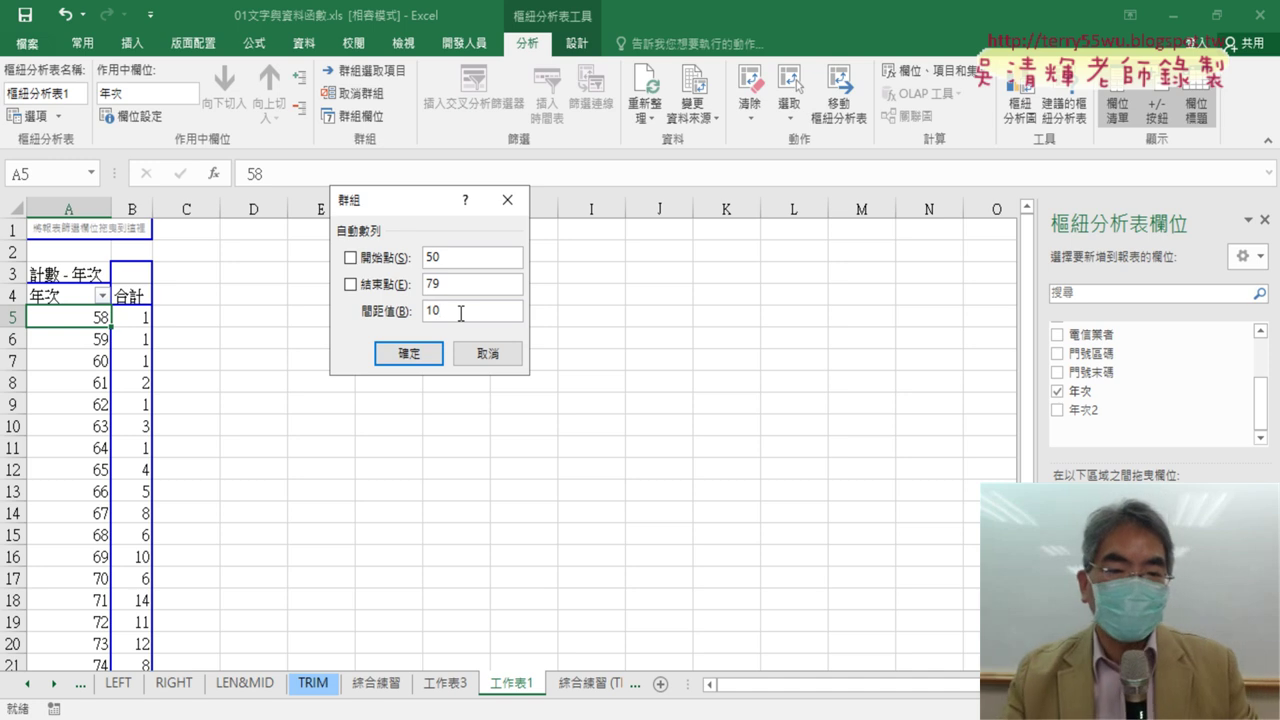
click(414, 366)
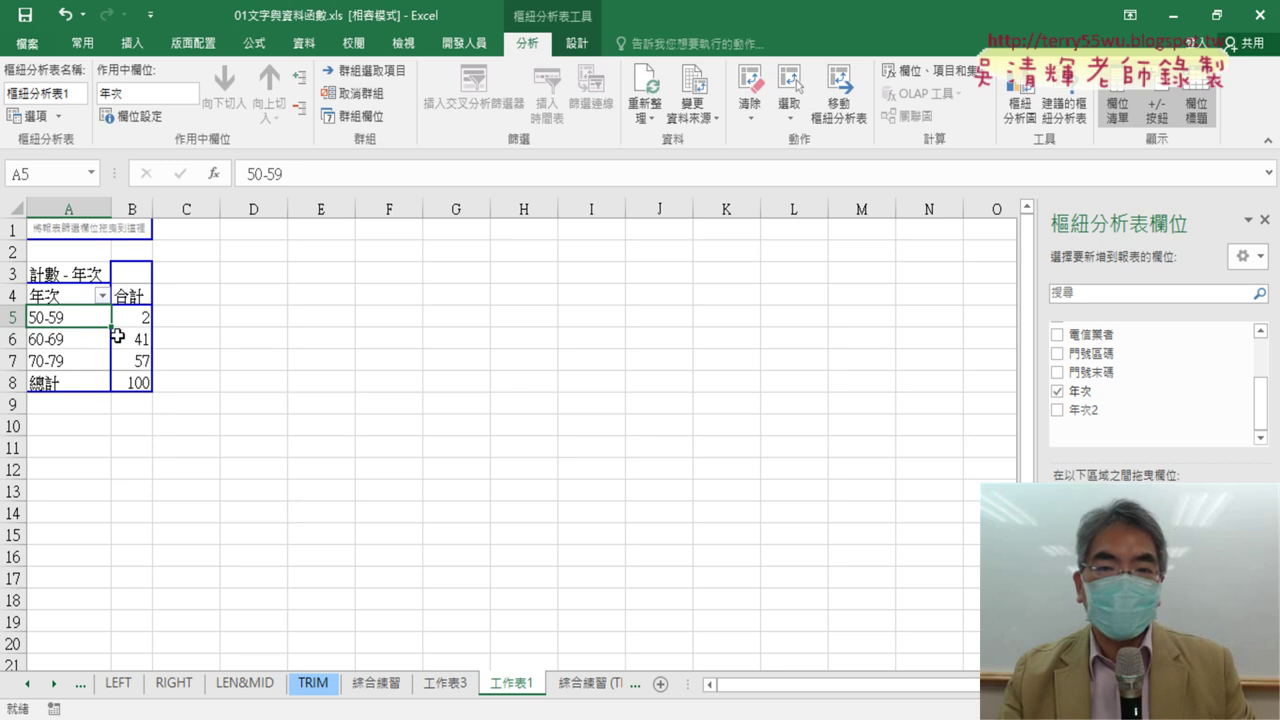
- Insert a clustered column pivot chart, move it beside the pivot table and enlarge it
click(1022, 110)
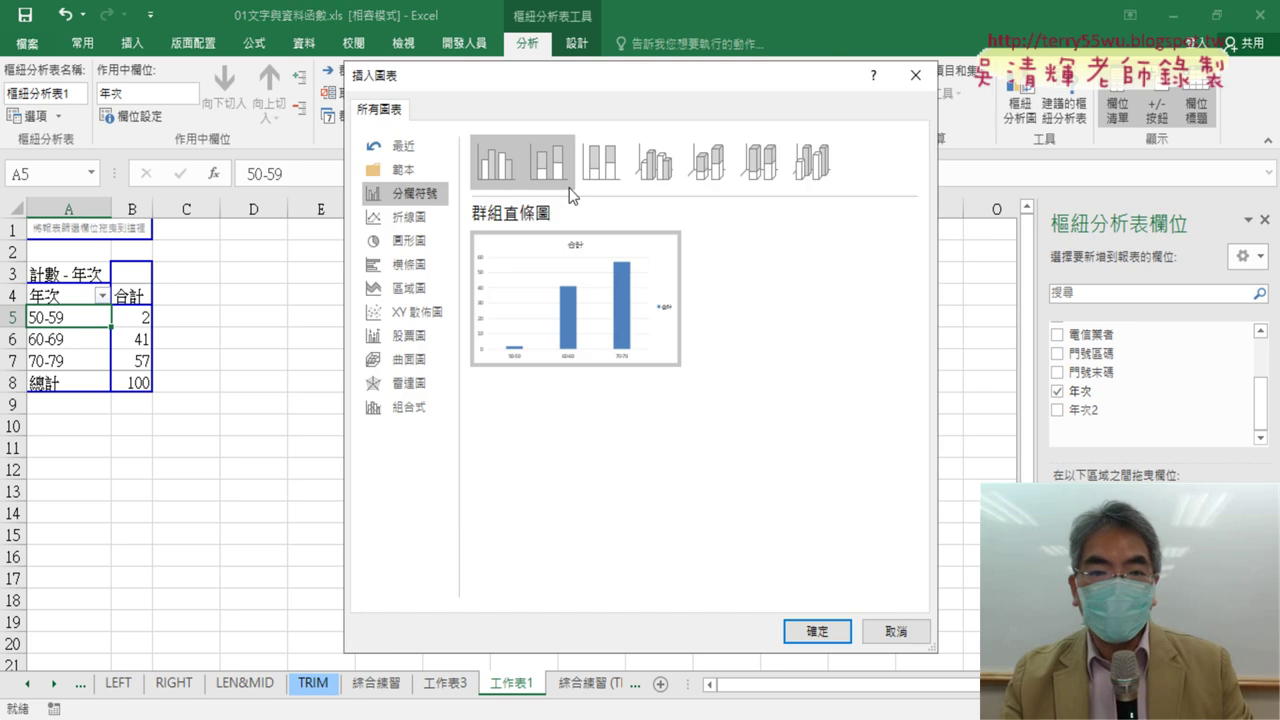
click(817, 631)
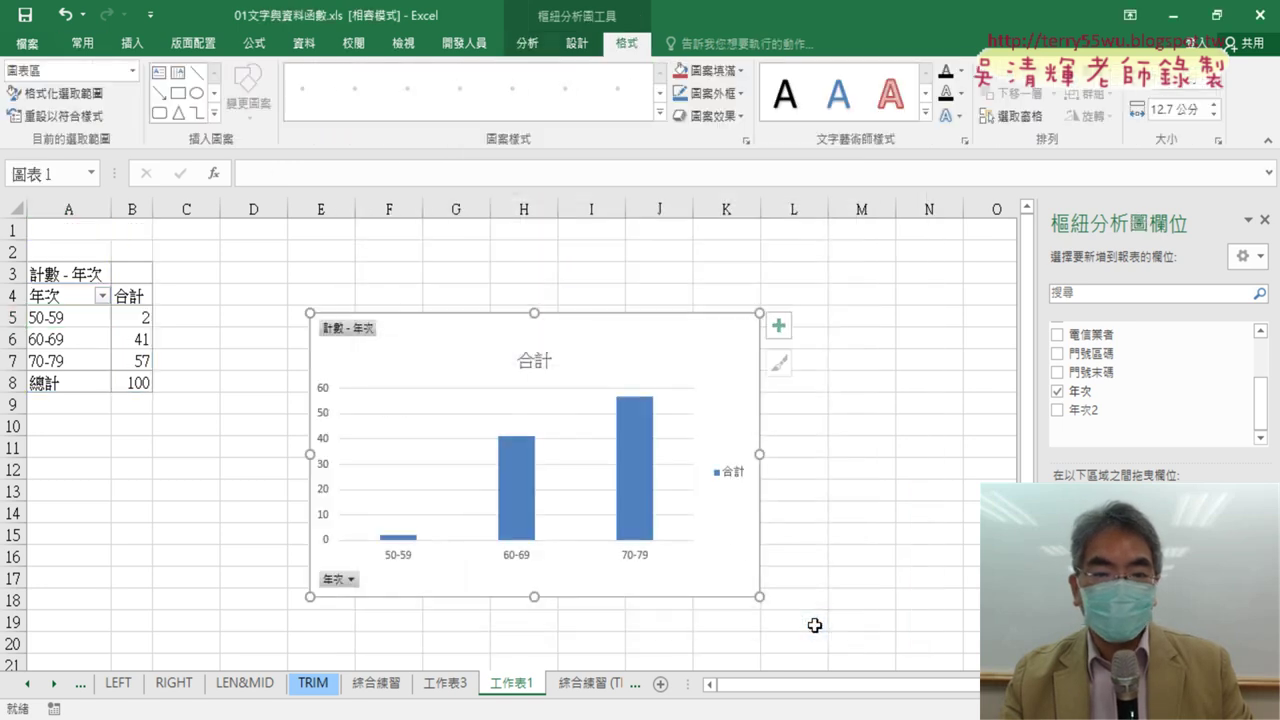
drag(563, 326, 486, 260)
click(485, 264)
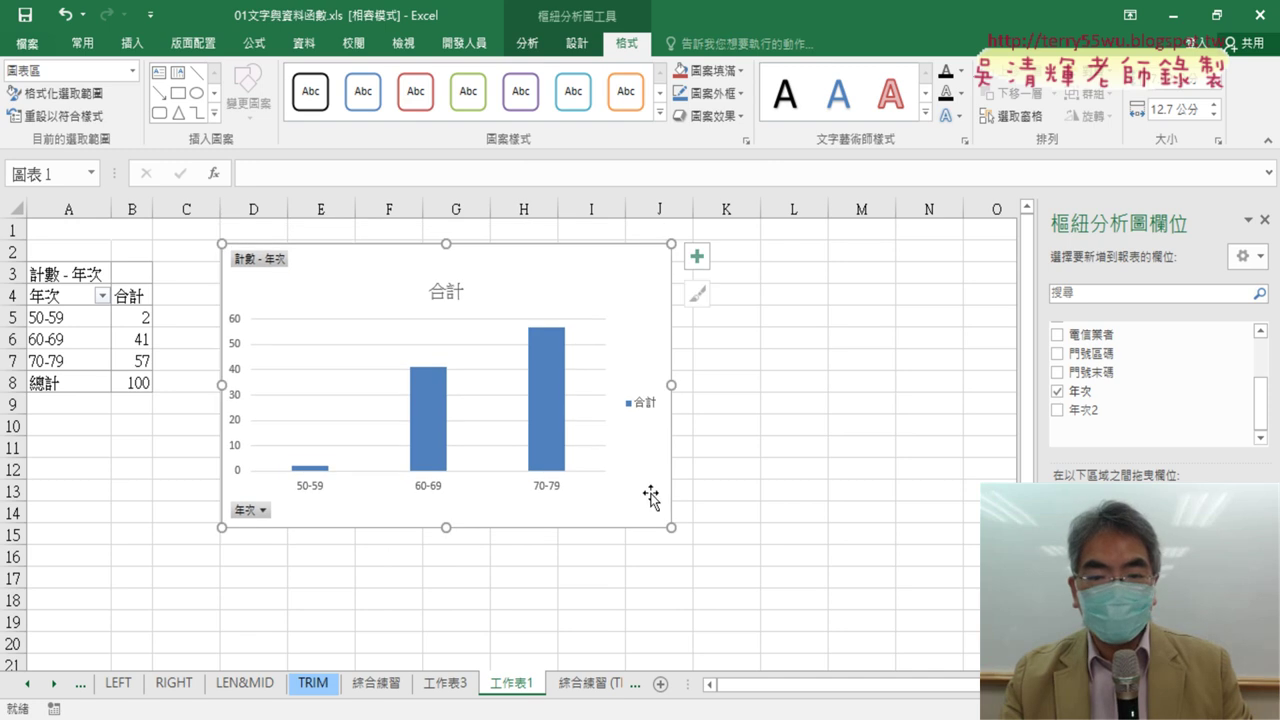
drag(669, 526, 838, 632)
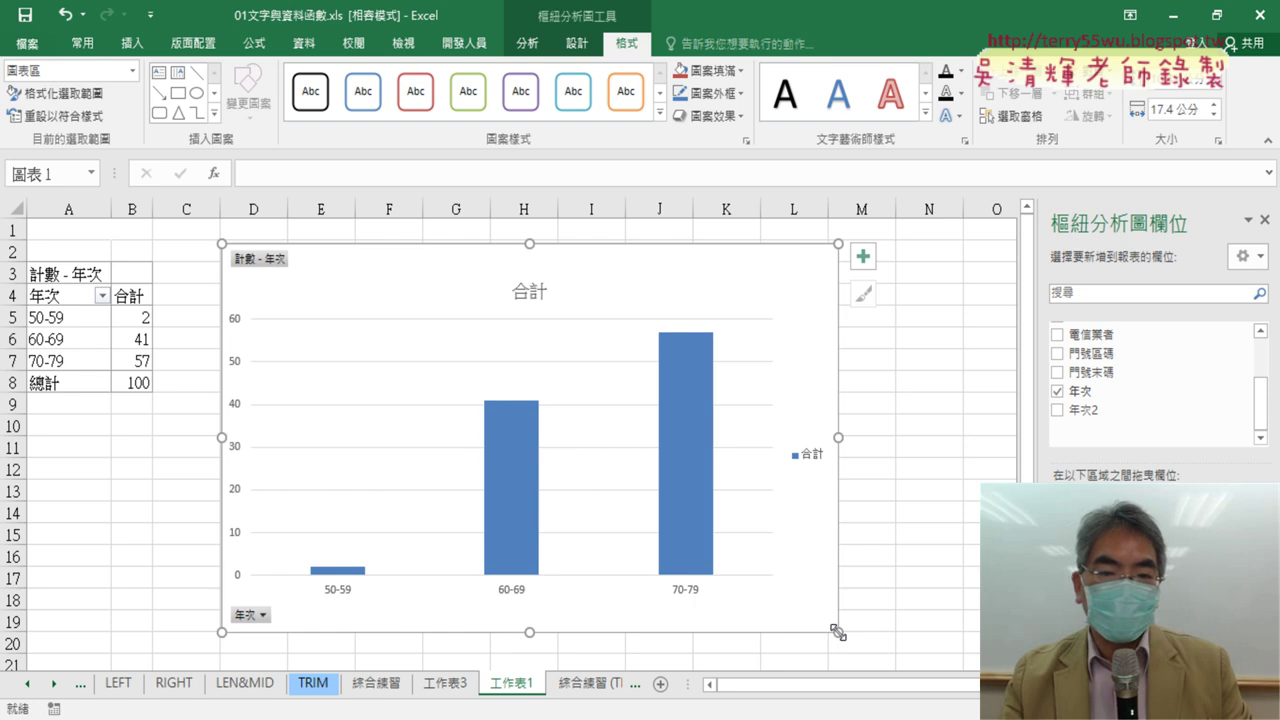
- Select and delete the old 合計 chart title text
click(527, 302)
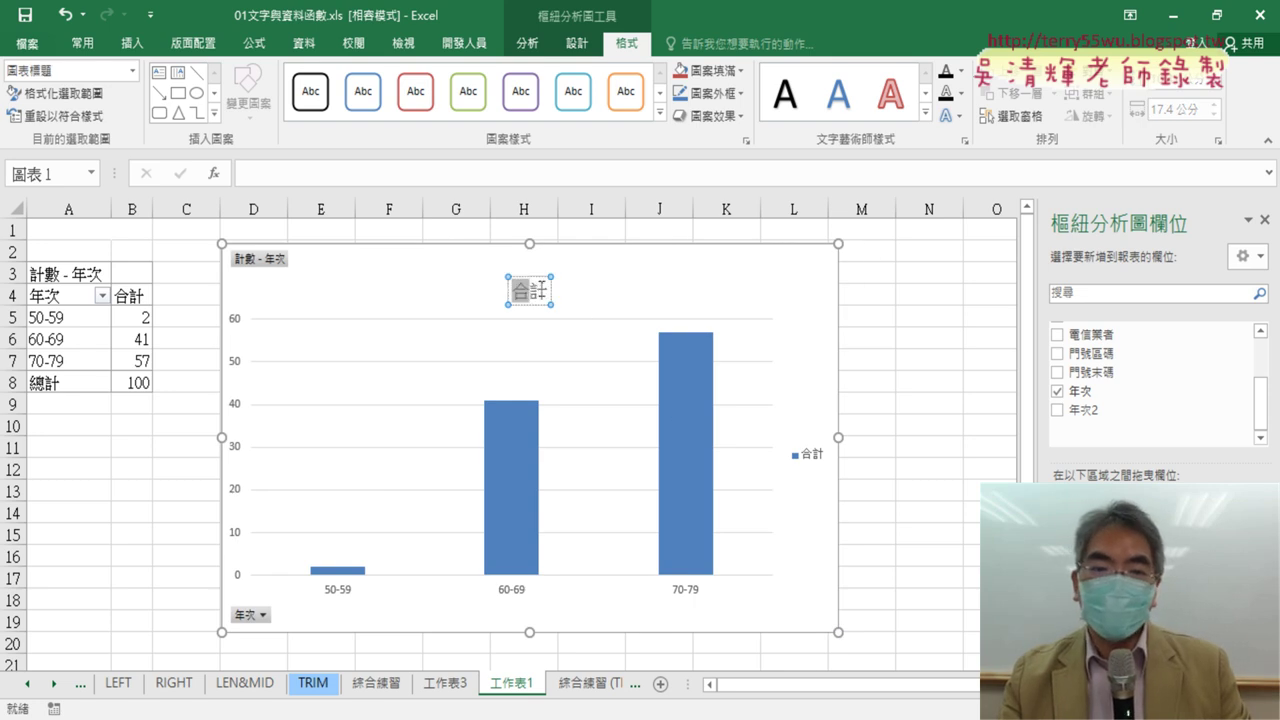
drag(514, 290, 543, 294)
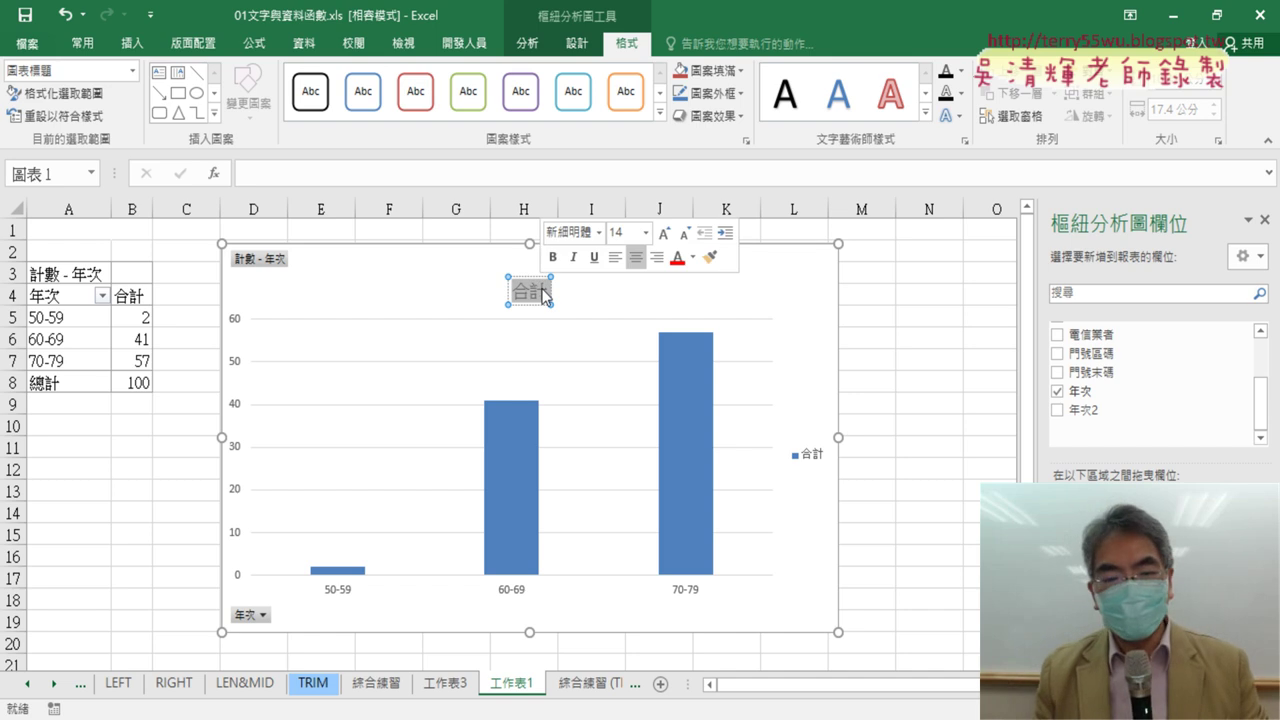
key(Delete)
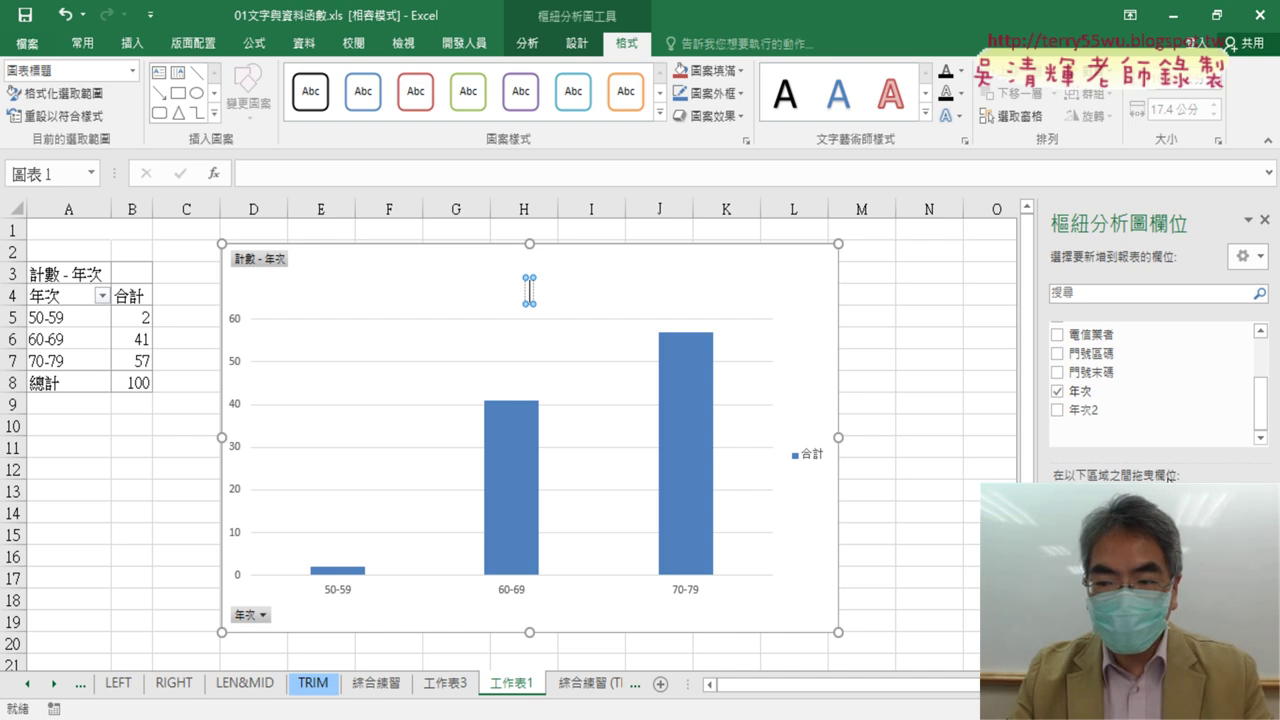
- Switch the phonetic input method to the 倚天 keyboard layout
click(517, 84)
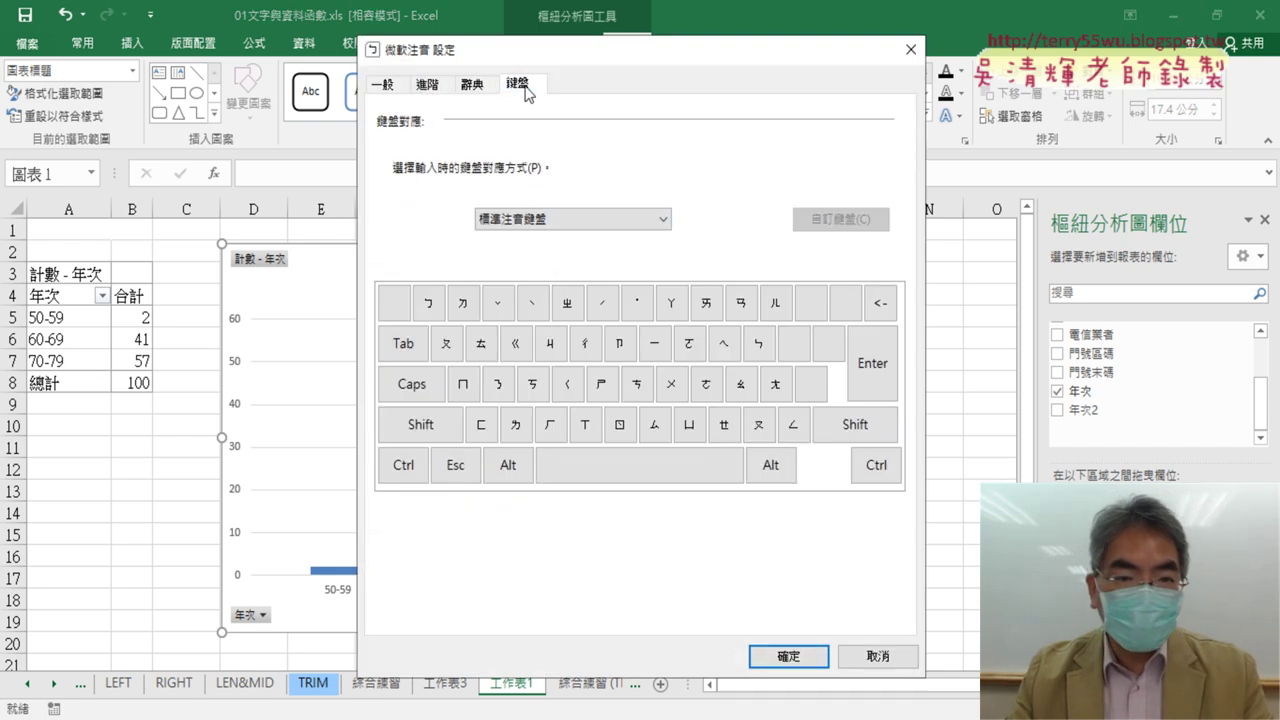
click(507, 220)
click(560, 251)
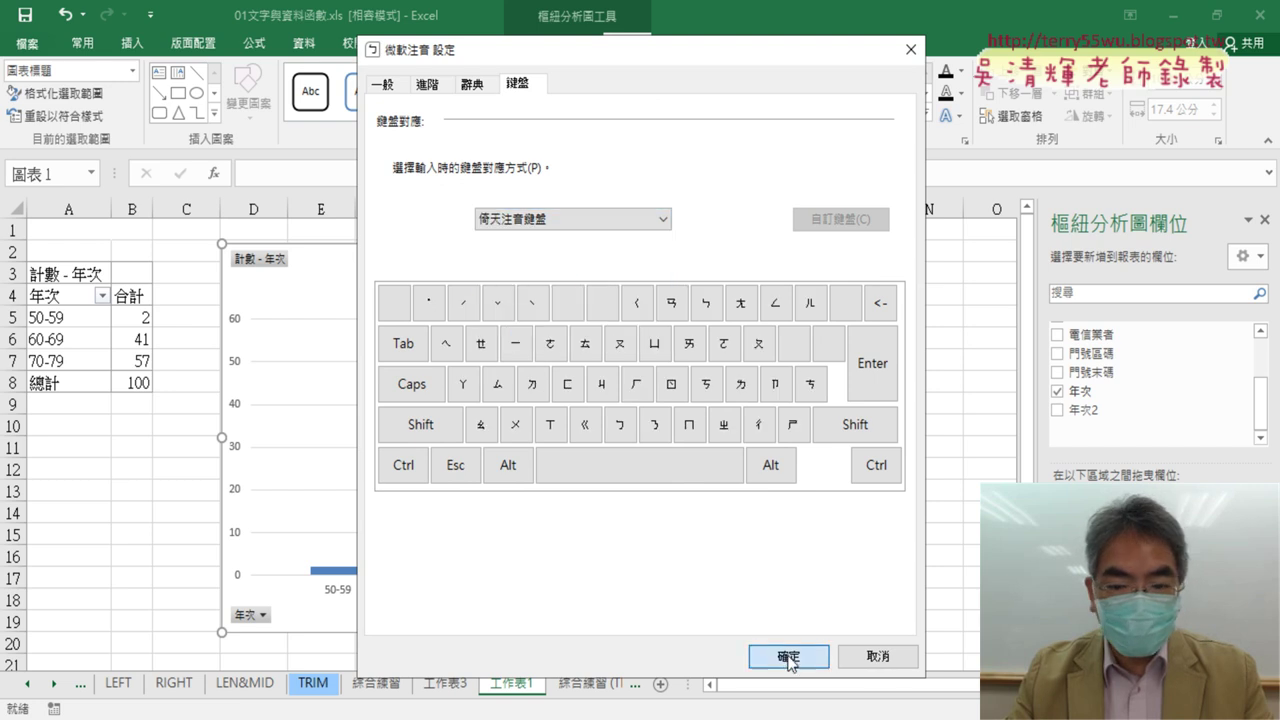
click(752, 655)
- Undo the accidental removal of the chart title box and close the formatting pane
key(Delete)
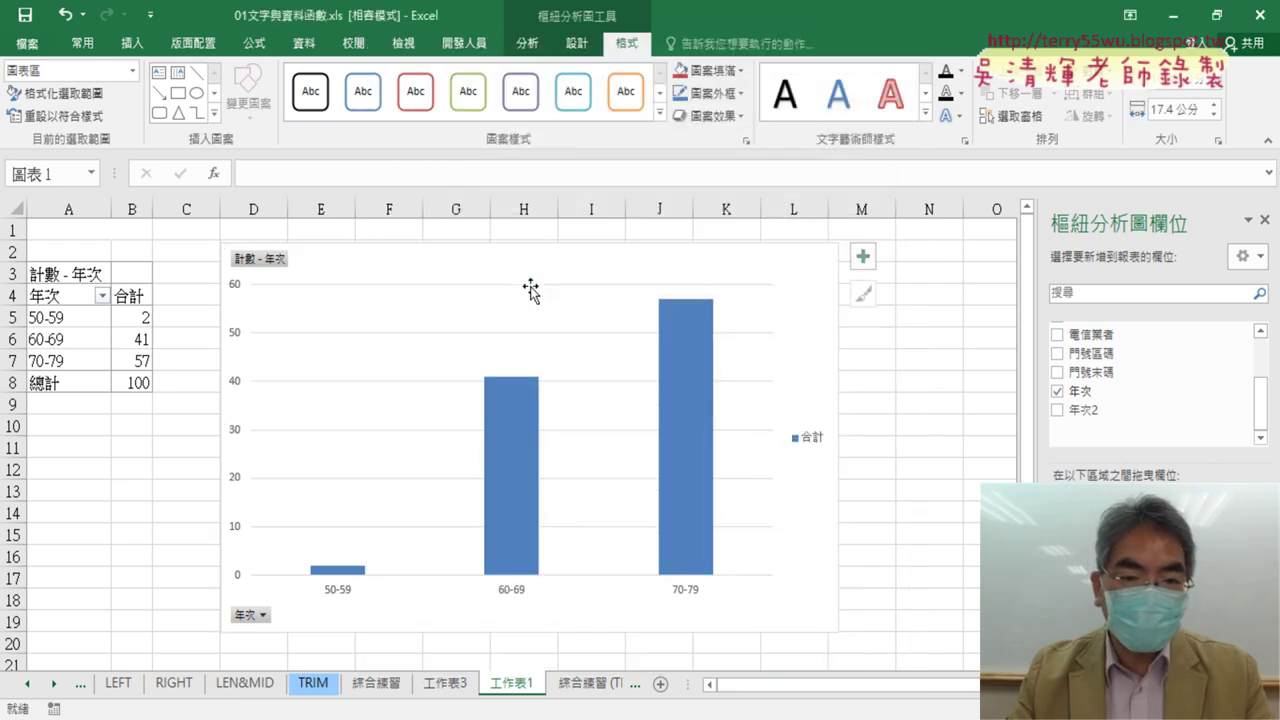
double_click(535, 290)
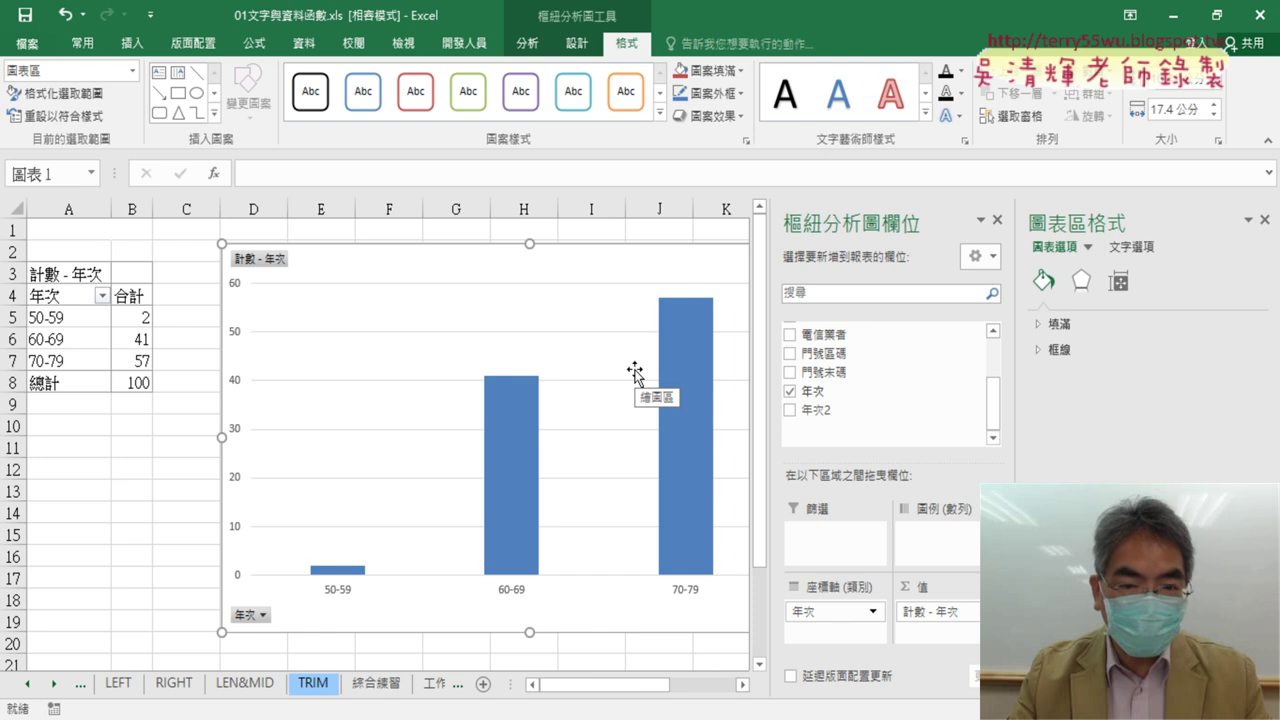
key(ctrl+z)
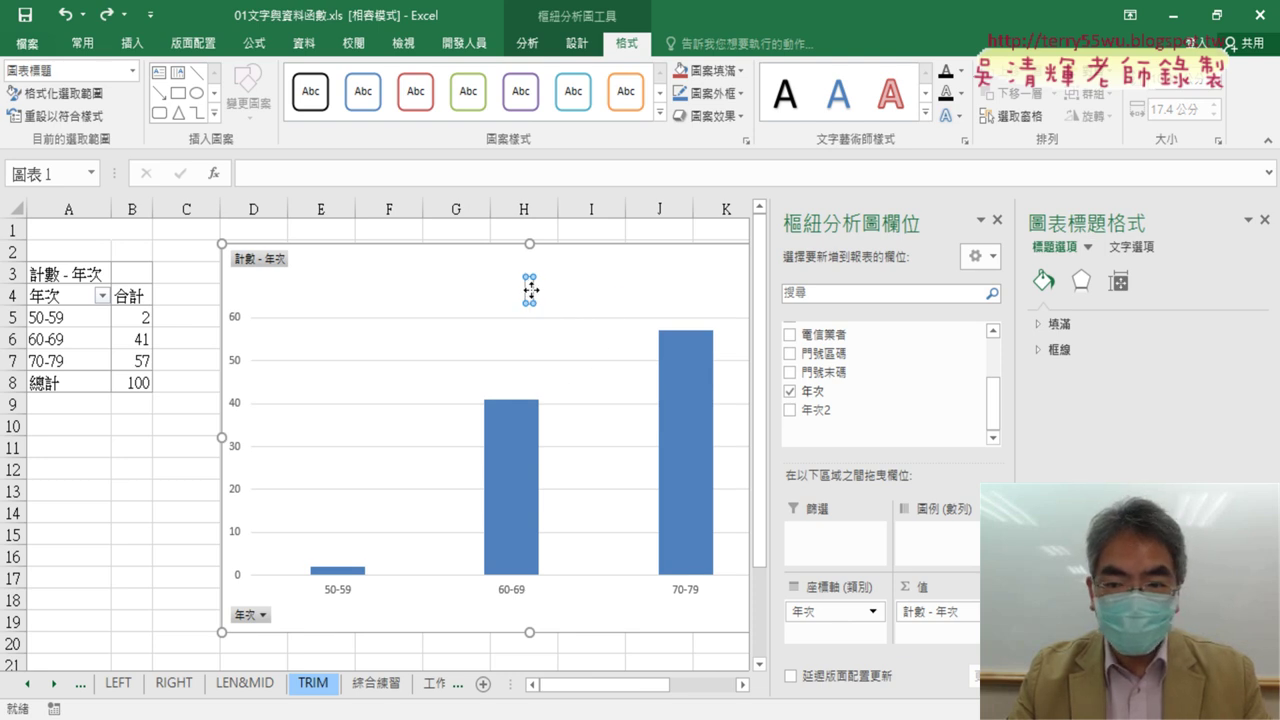
click(1265, 220)
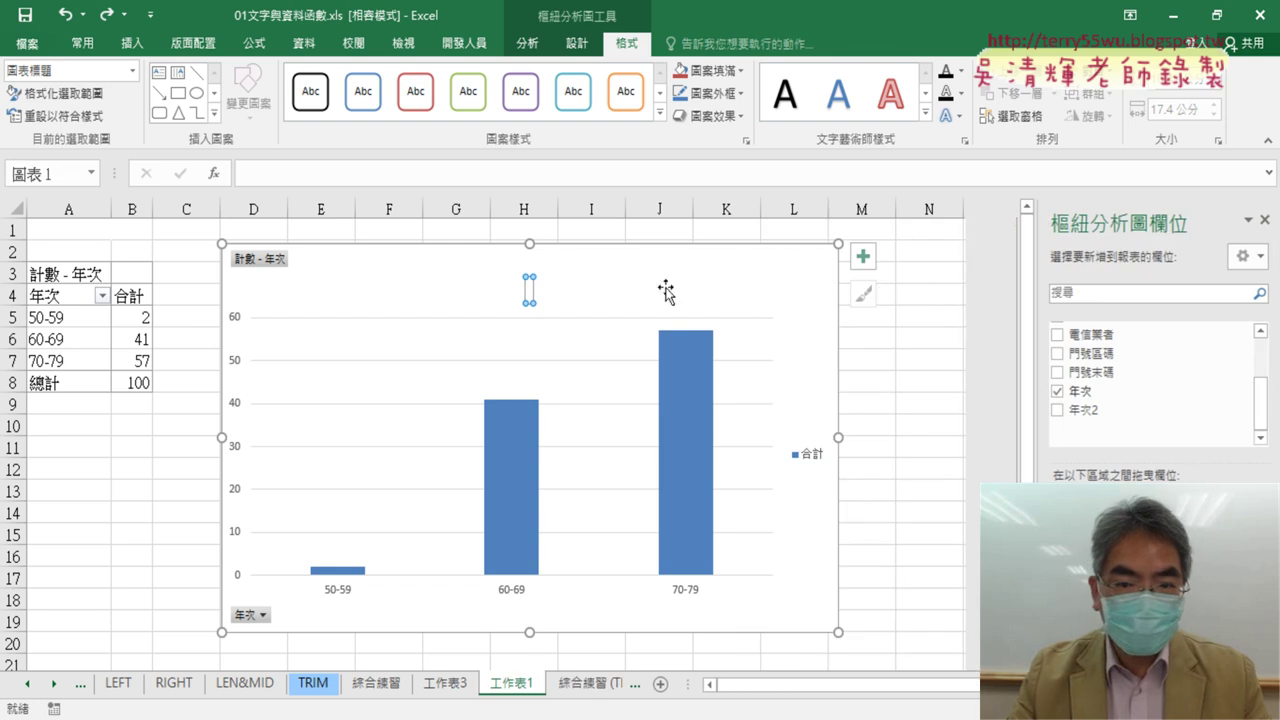
click(880, 295)
- Reselect the chart title text and type 年次統計 in its place
click(645, 337)
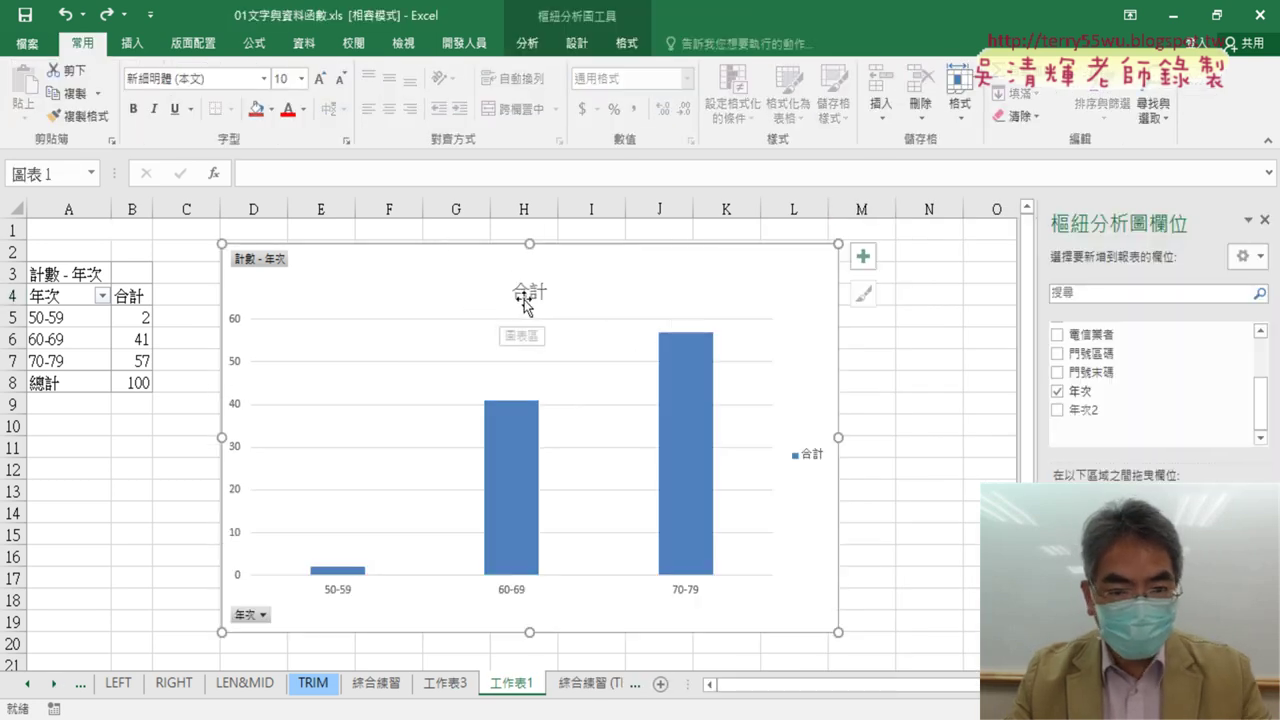
click(520, 290)
double_click(521, 293)
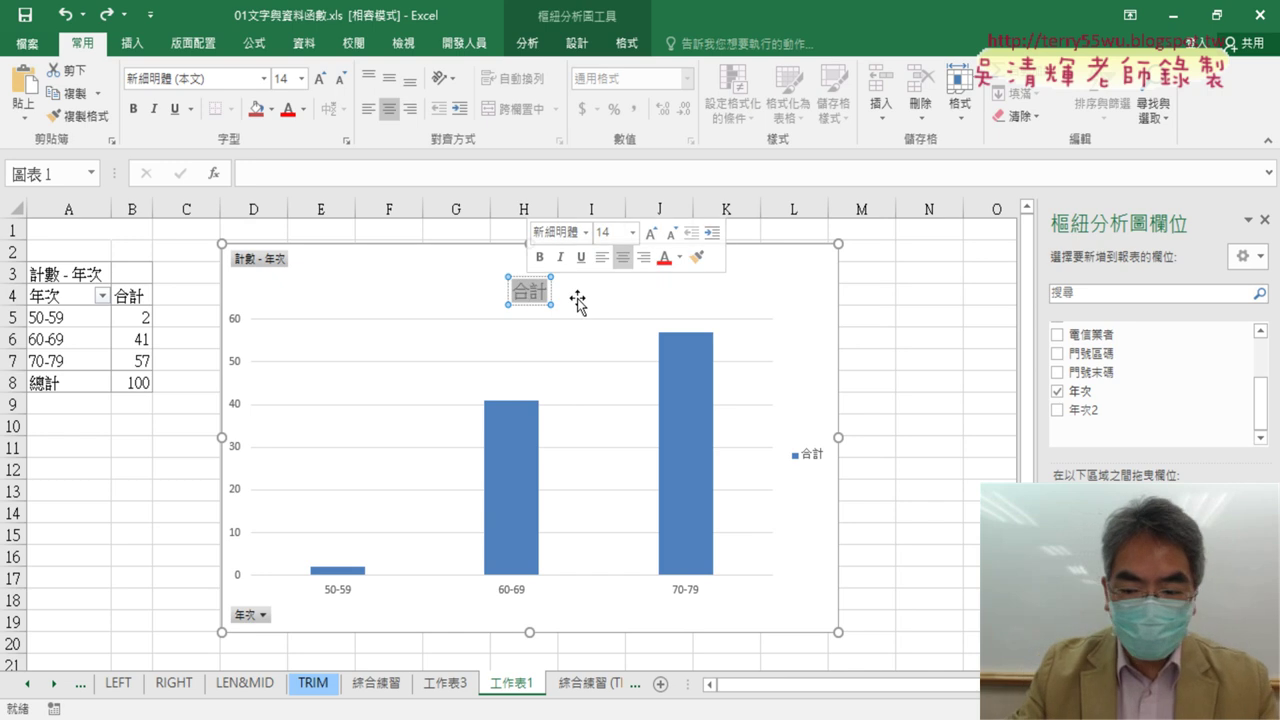
text(年)
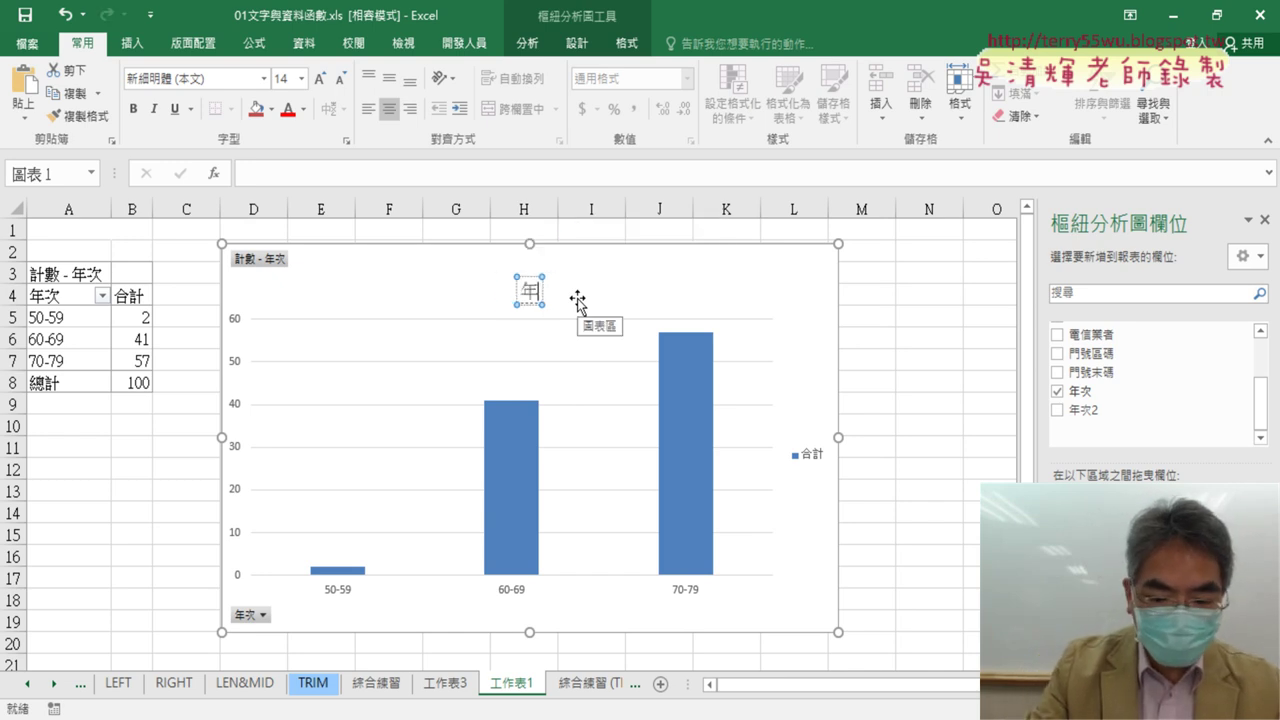
text(次ㄊㄨㄥ)
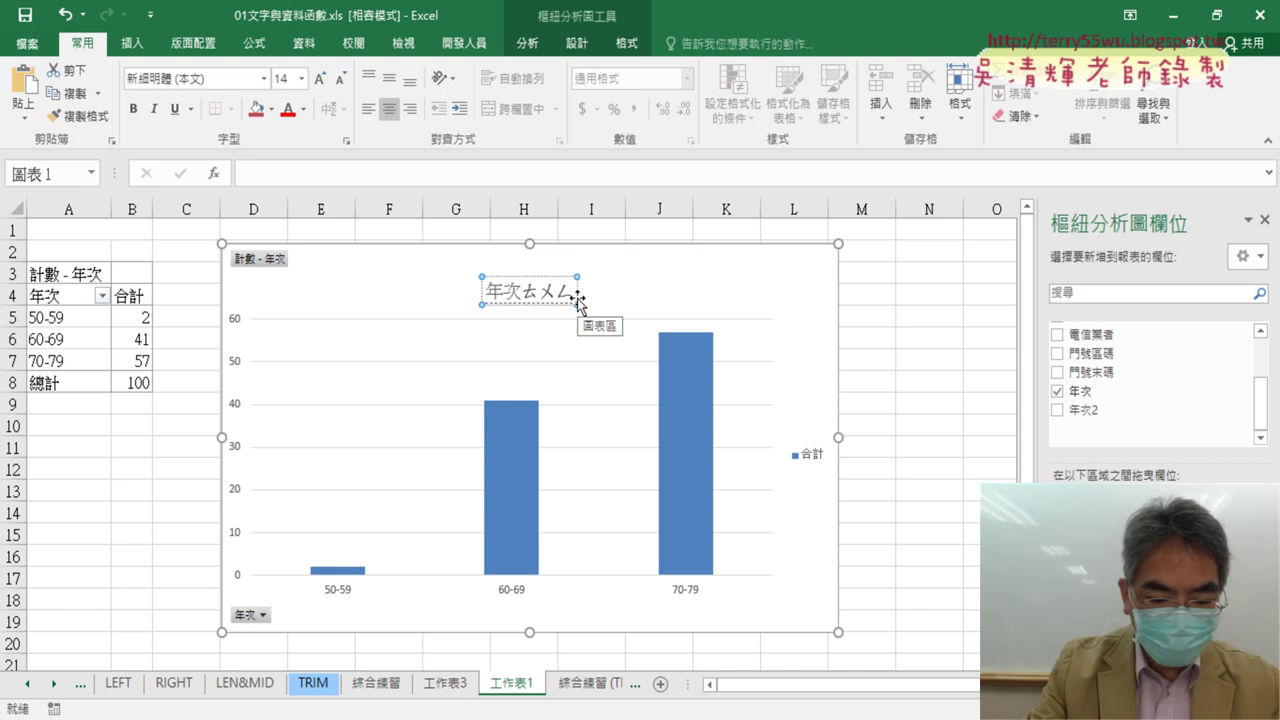
text(統計)
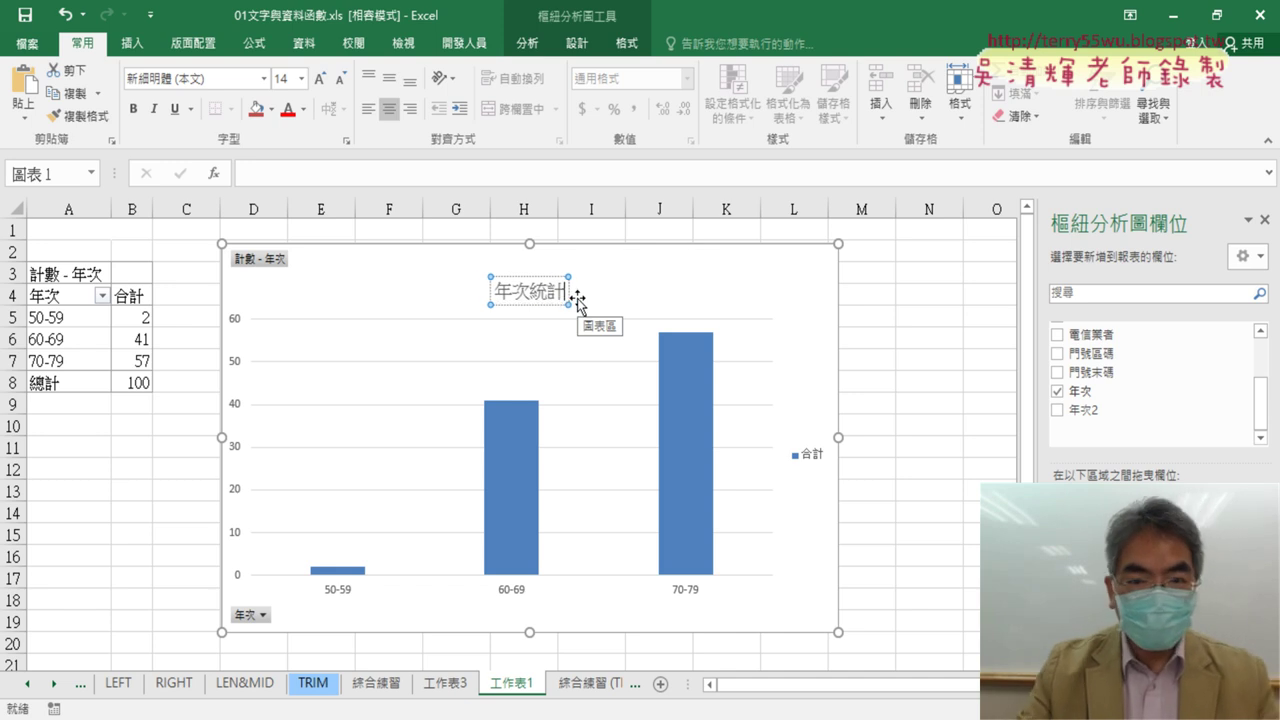
- Format the 年次統計 chart title in red, bold, 20-point font
click(517, 279)
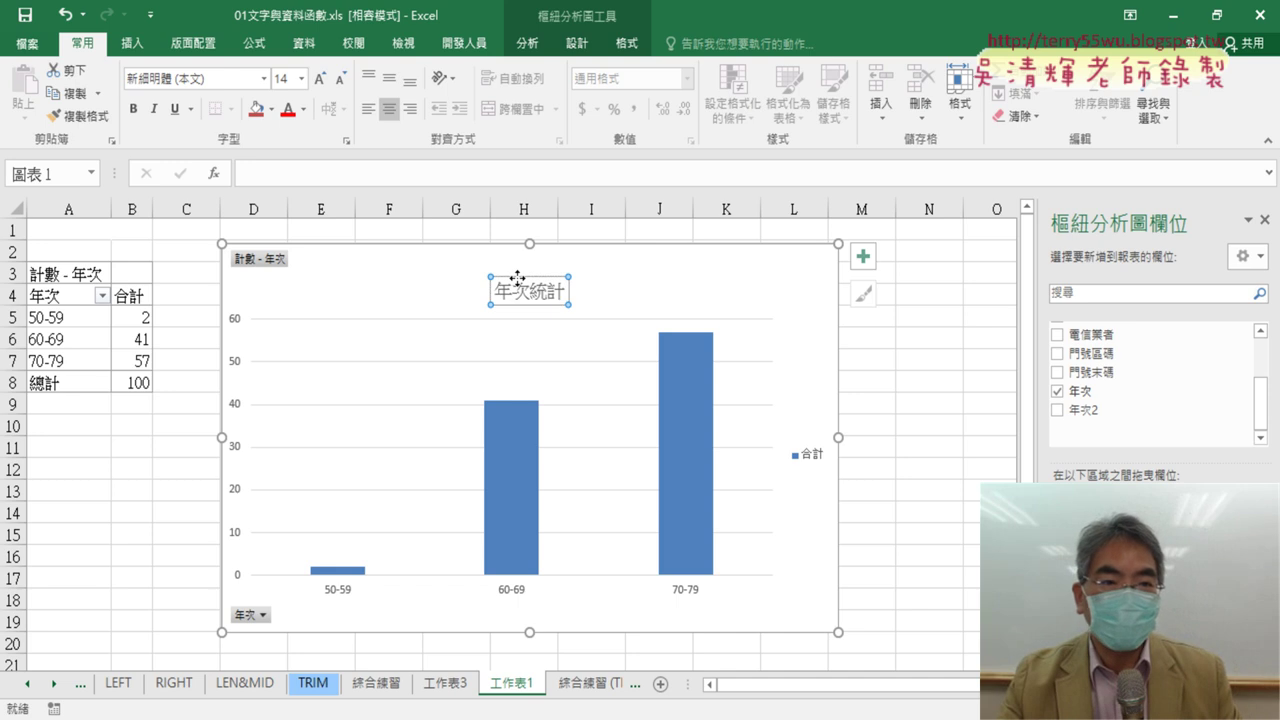
click(290, 108)
click(301, 78)
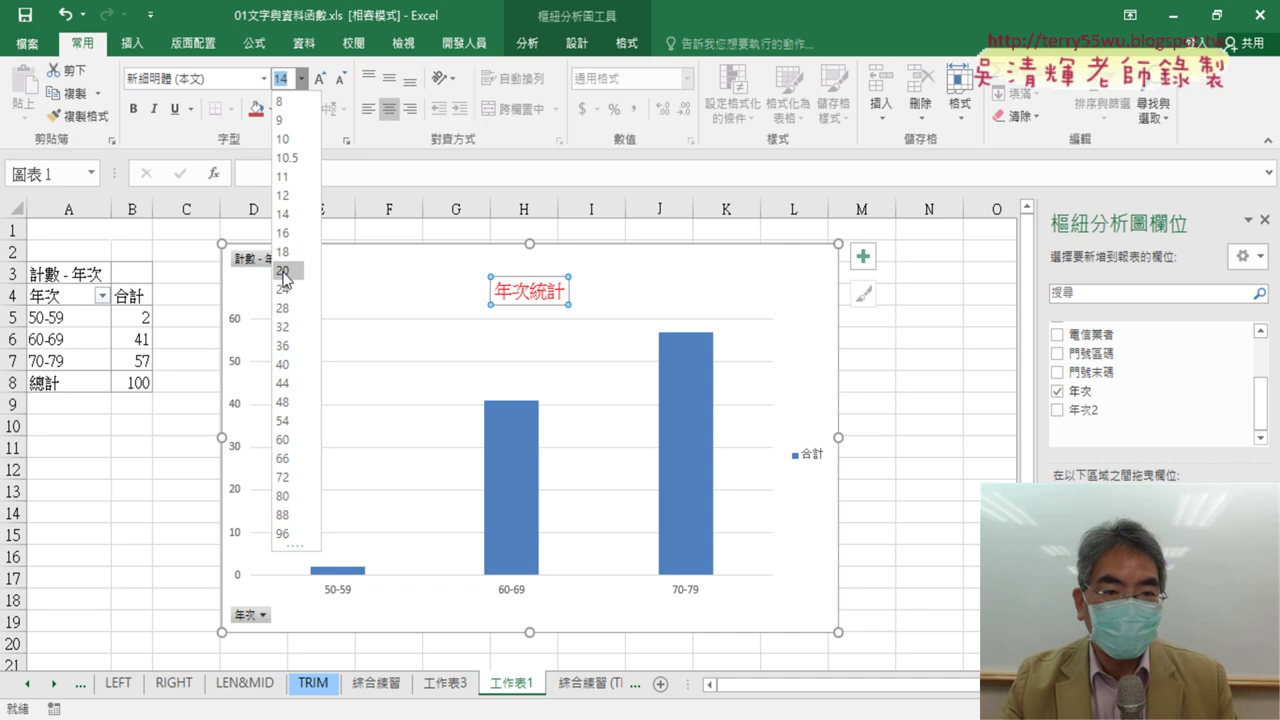
click(284, 276)
click(131, 112)
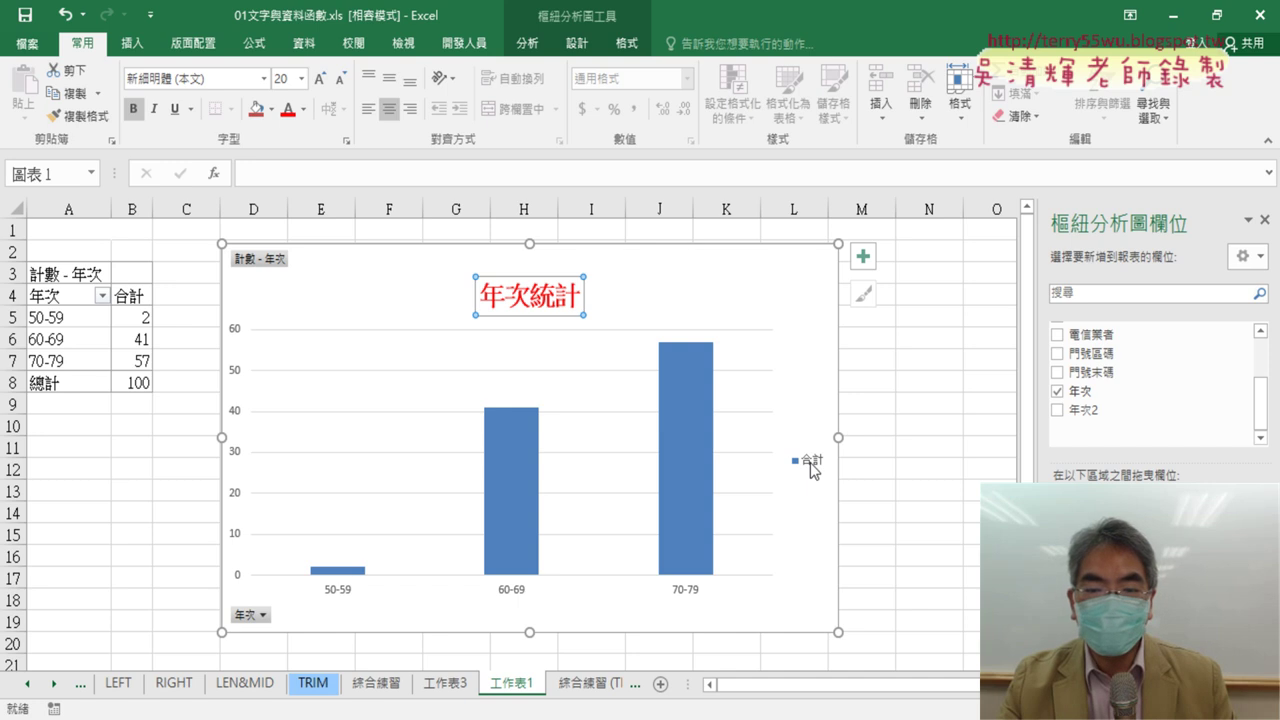
- Uncheck Legend (圖例) in the chart elements to remove the 合計 legend
click(862, 258)
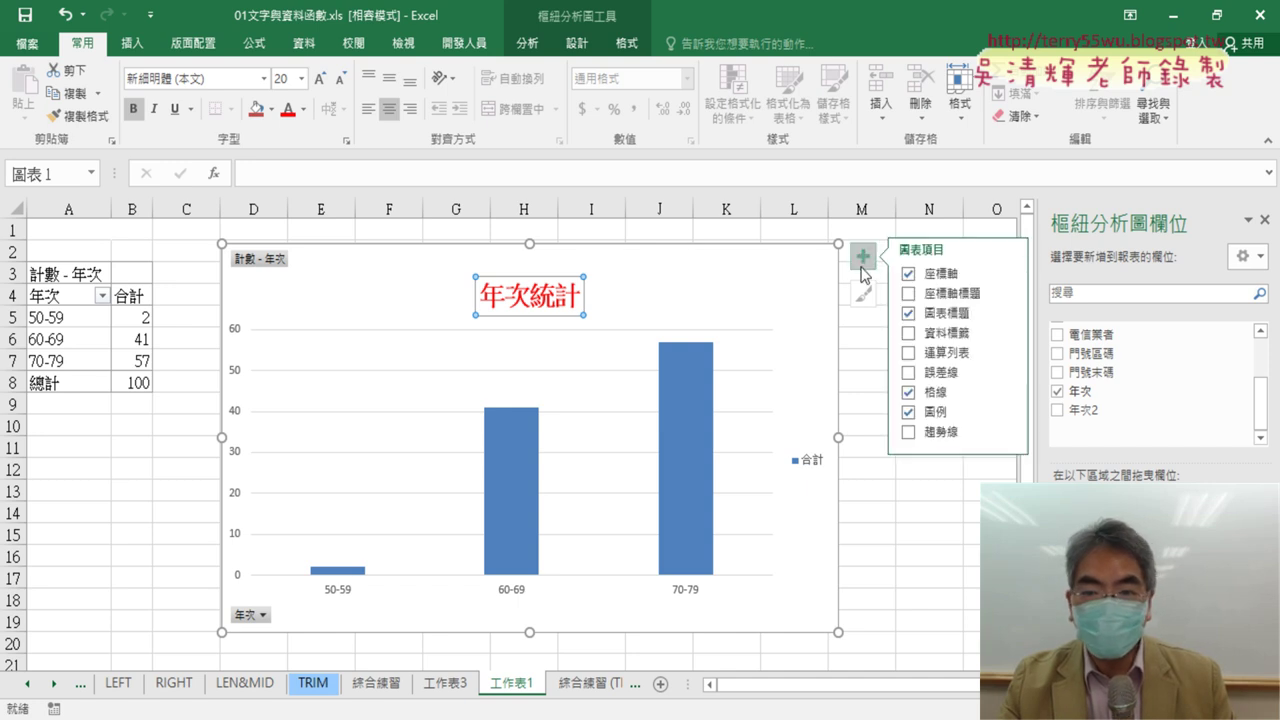
click(910, 413)
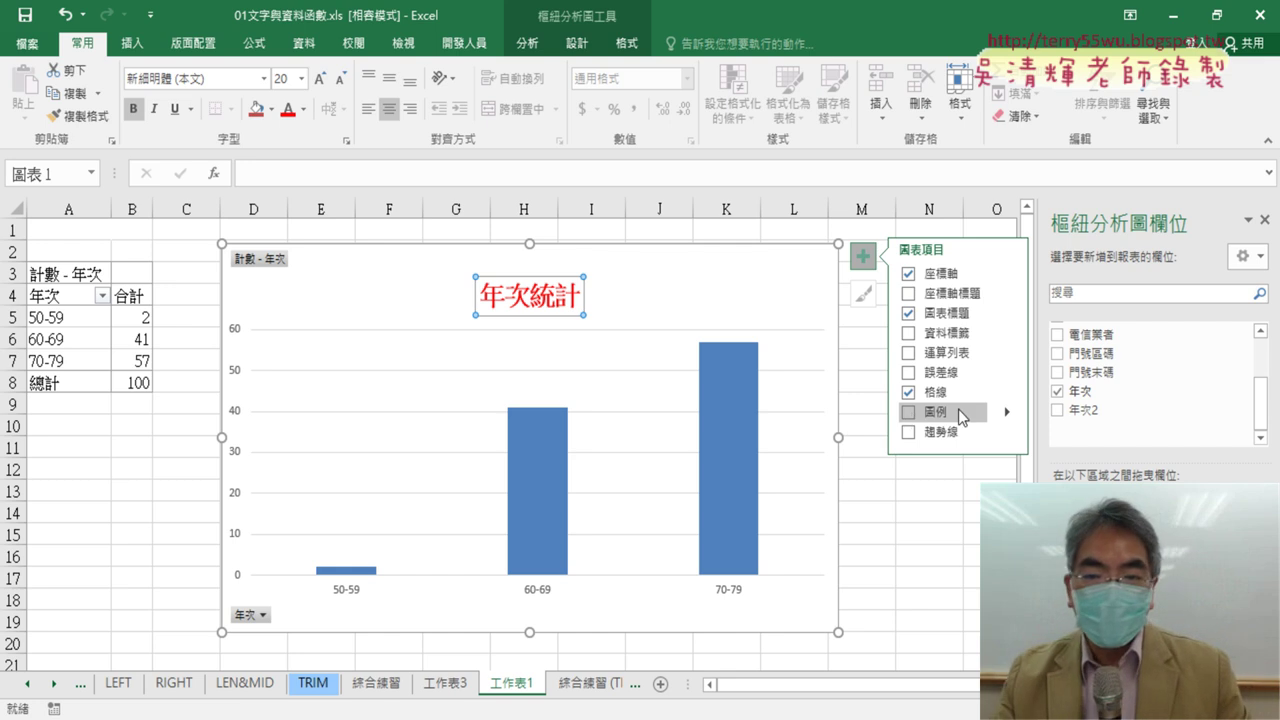
click(941, 575)
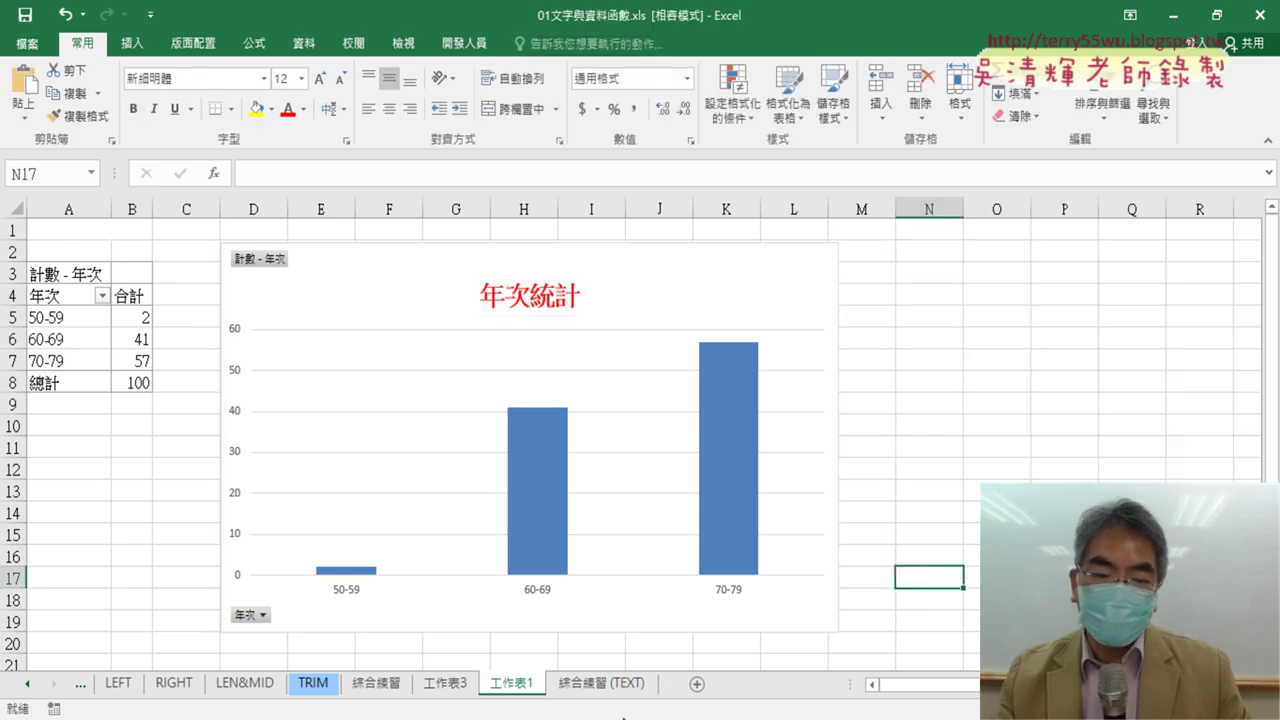
- Switch to the 綜合練習 (TEXT) sheet and select the 血型 column D, then cell D5
click(622, 684)
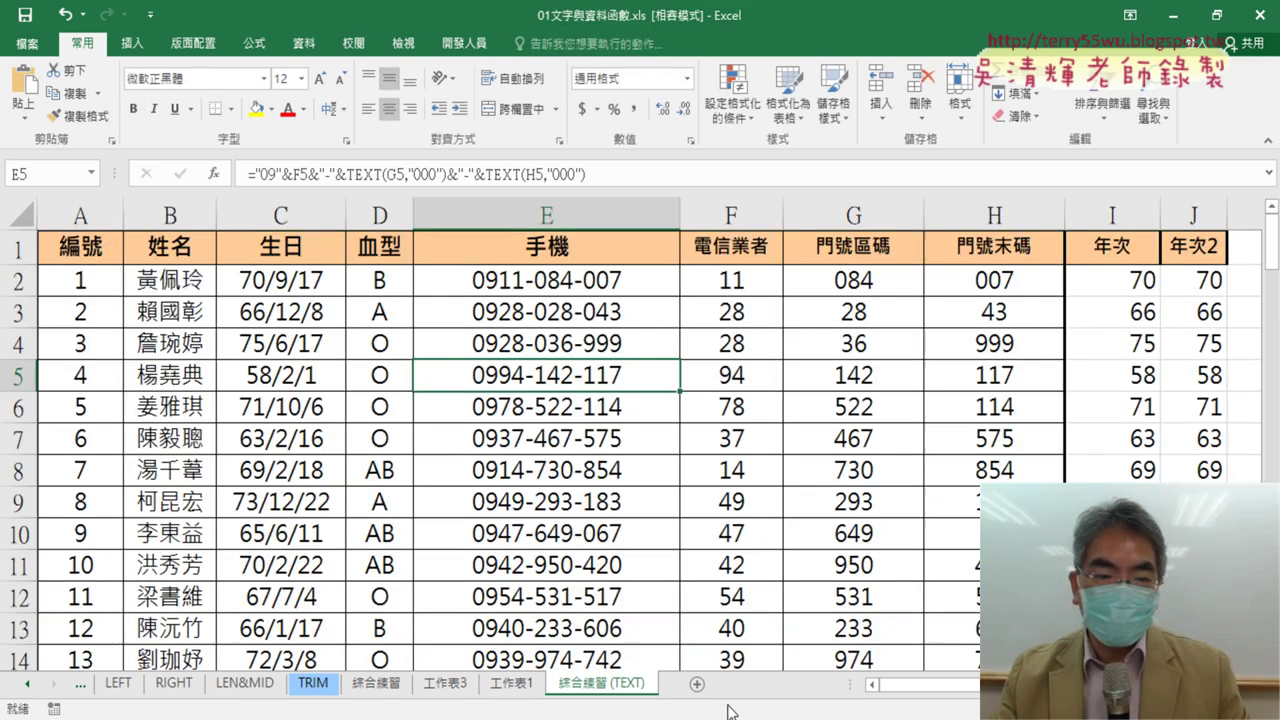
click(372, 215)
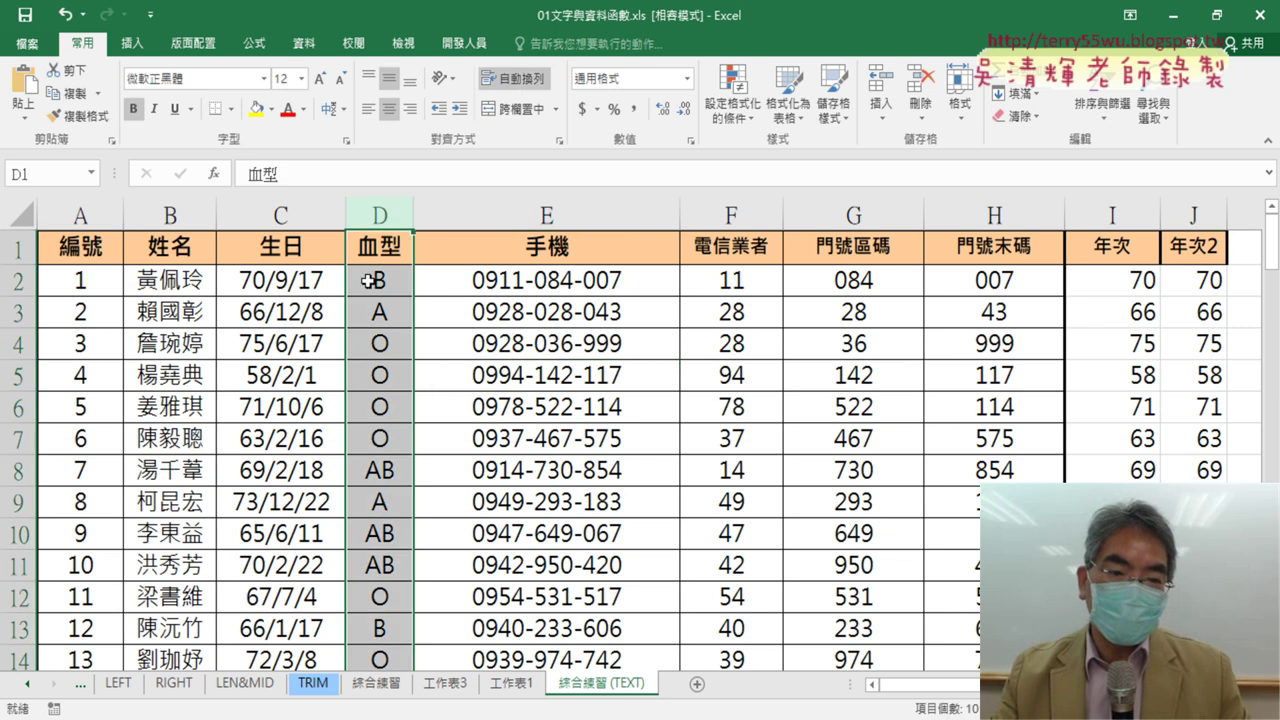
click(379, 376)
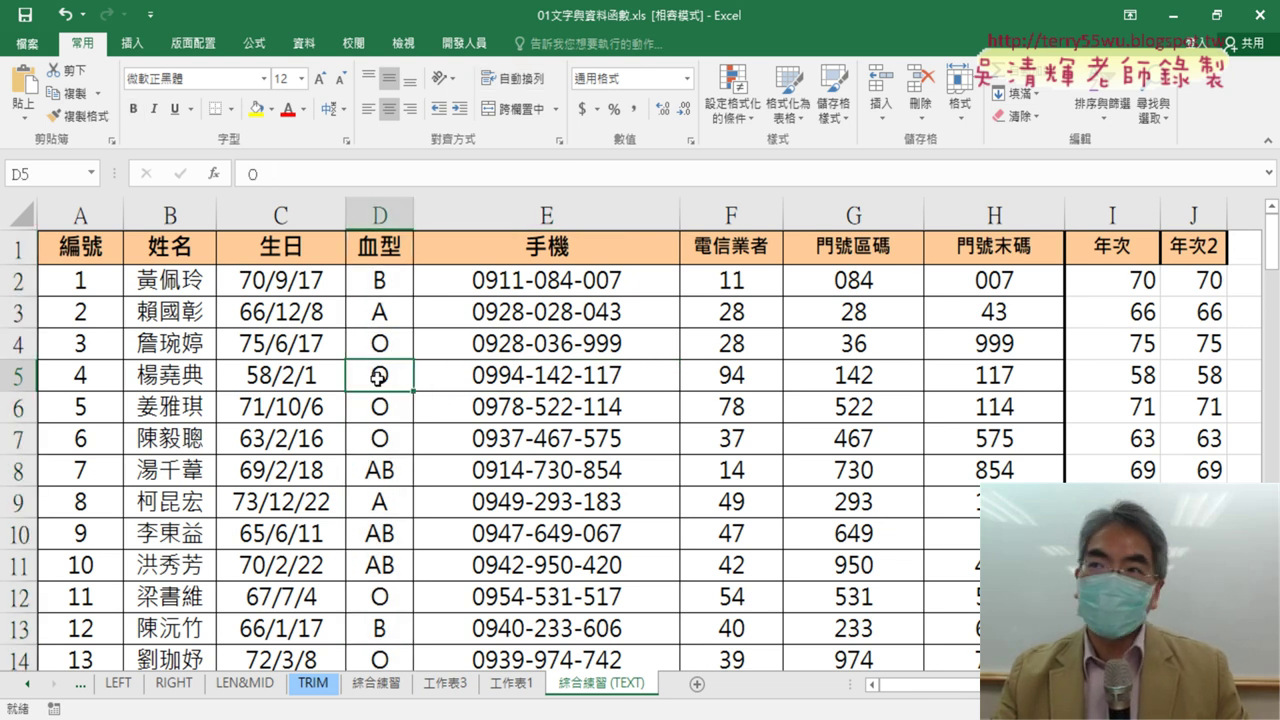